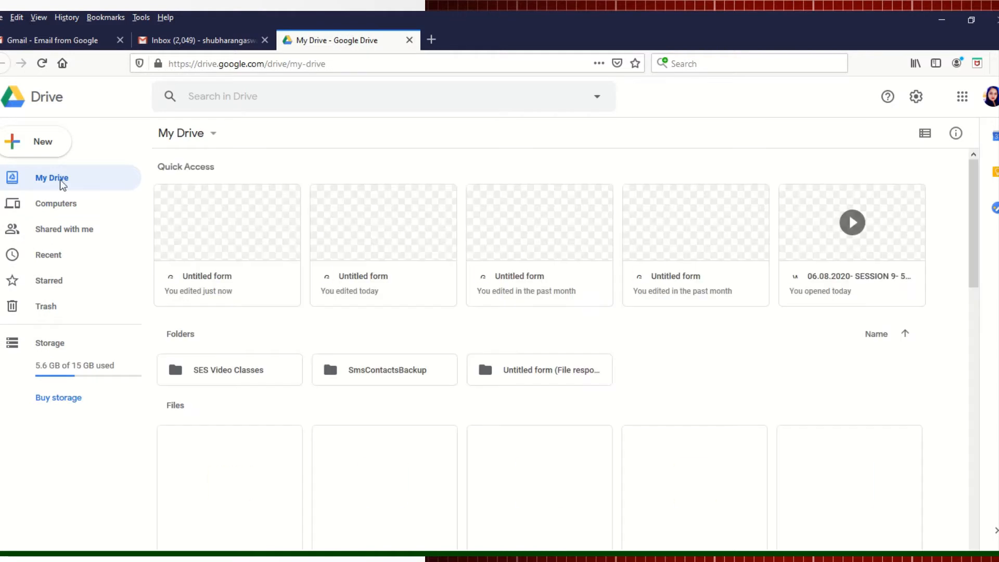
Step: Create a new blank Google Form from Google Drive's New > More menu
click(29, 149)
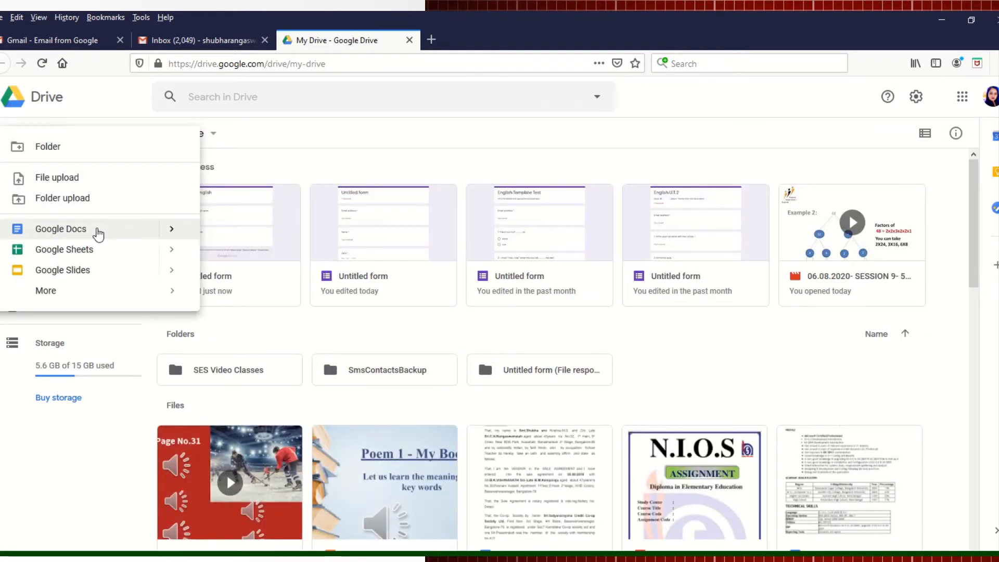
click(182, 231)
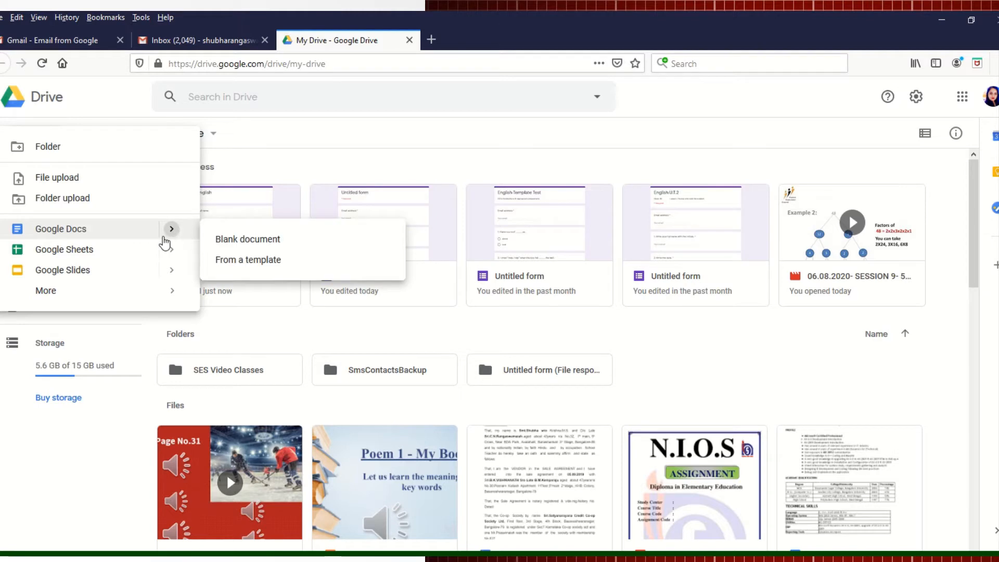
mouse_move(56, 294)
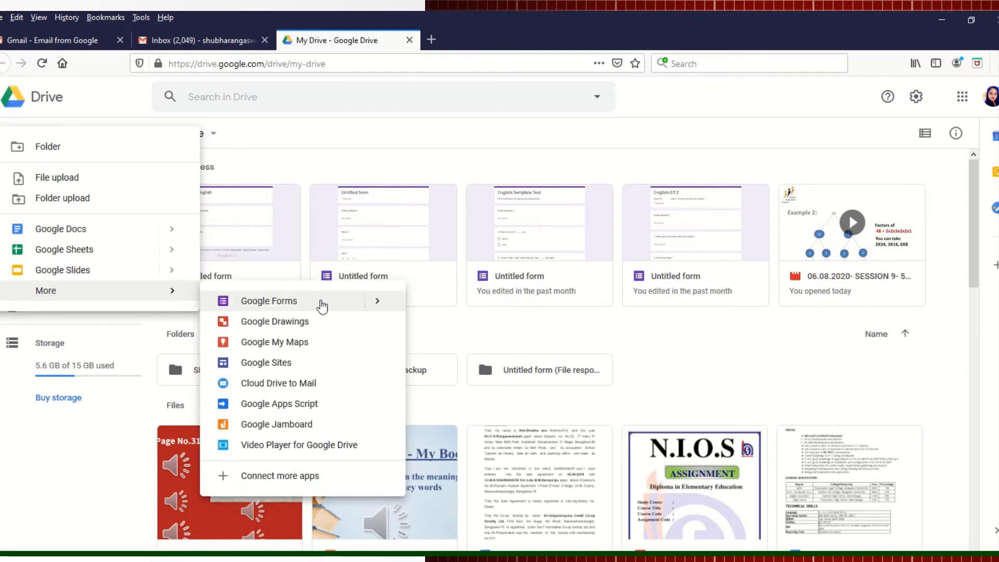
click(322, 306)
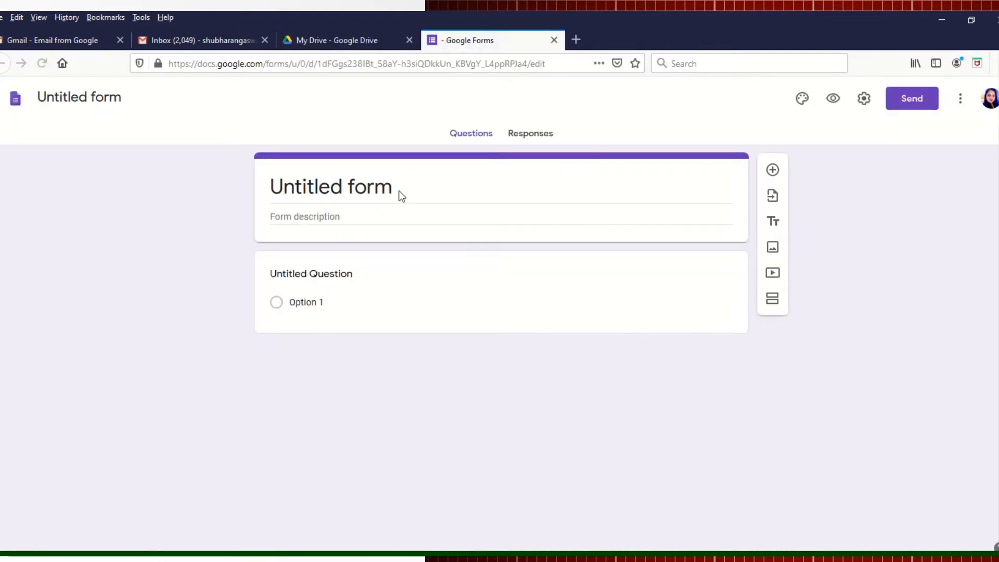
Step: Title the form 'FA 1 - English' and set its description to 'Class: 8S A/B'
click(394, 186)
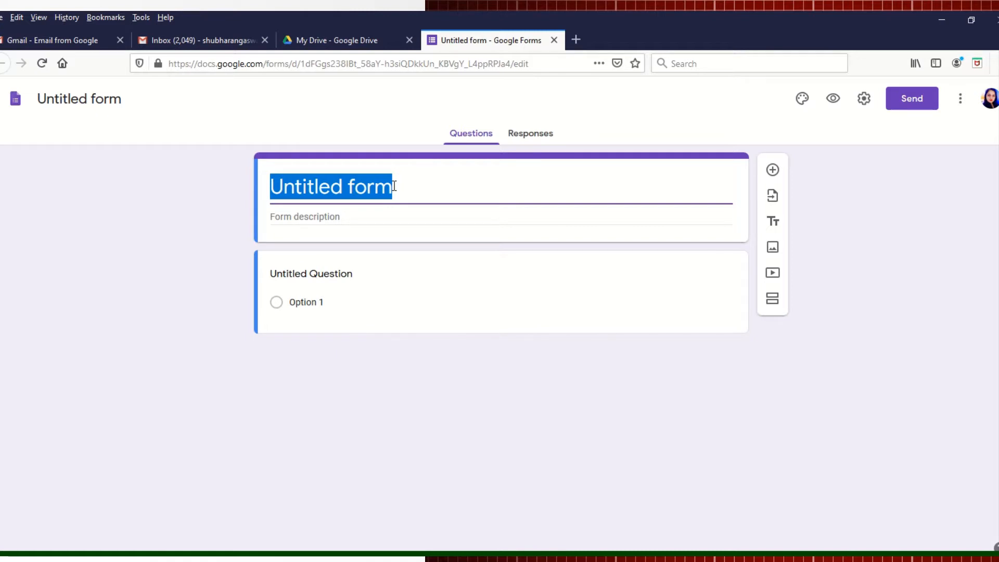
text(FA)
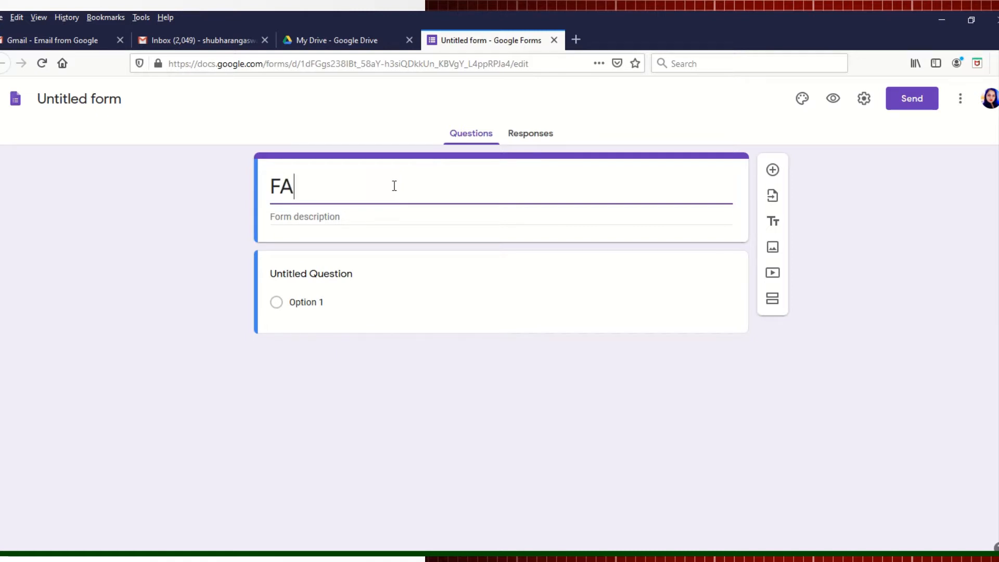
text( 1 - Englis)
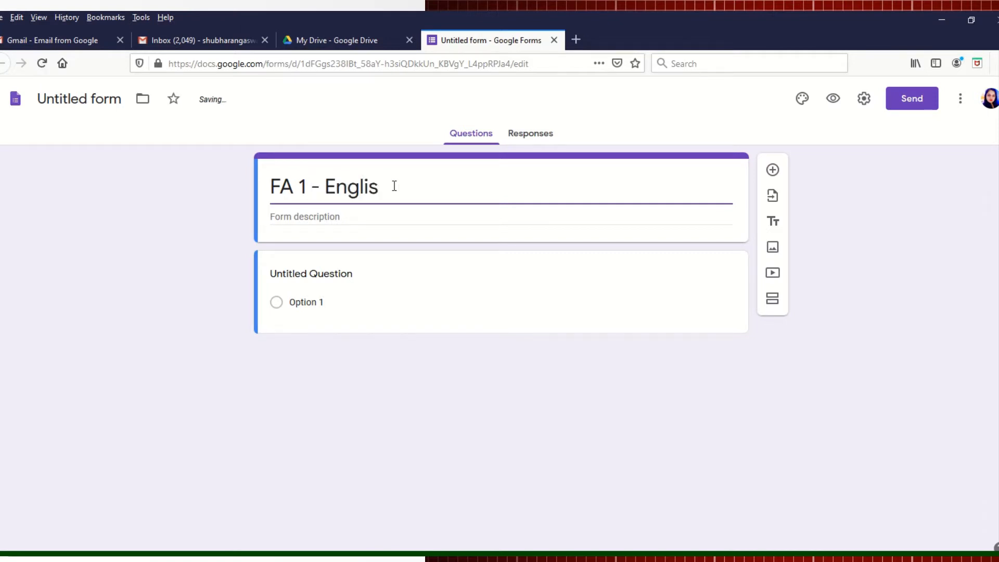
text(h)
click(358, 217)
text(C)
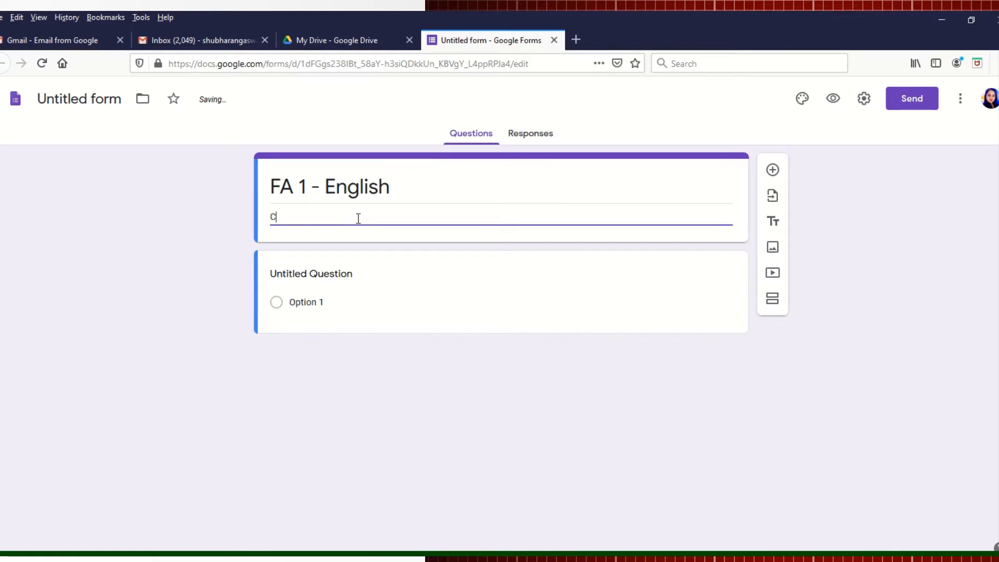
text(lass: 8S A/B)
Step: Write question 1 as '1. Give your full name.' and add a second question
click(281, 274)
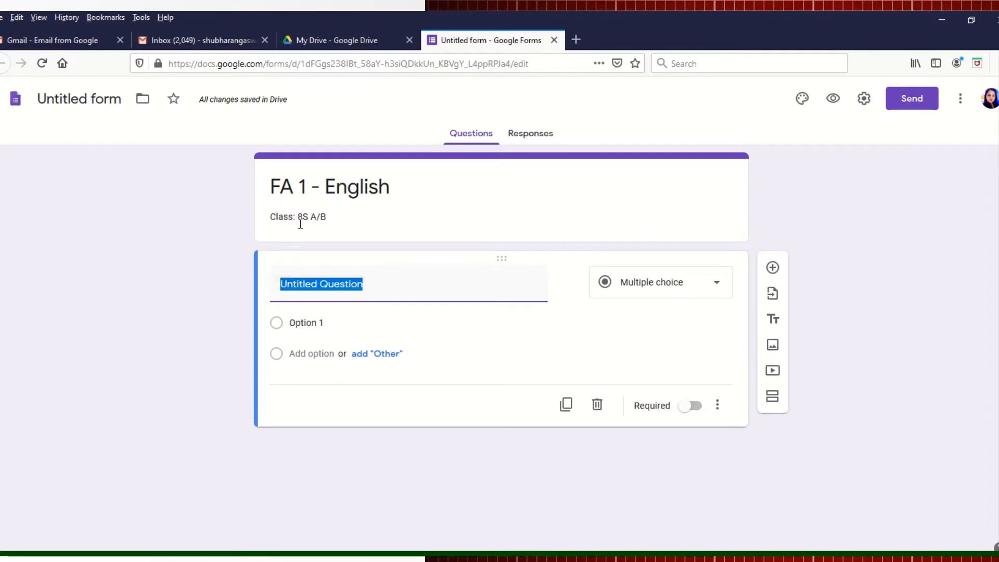
text(1.)
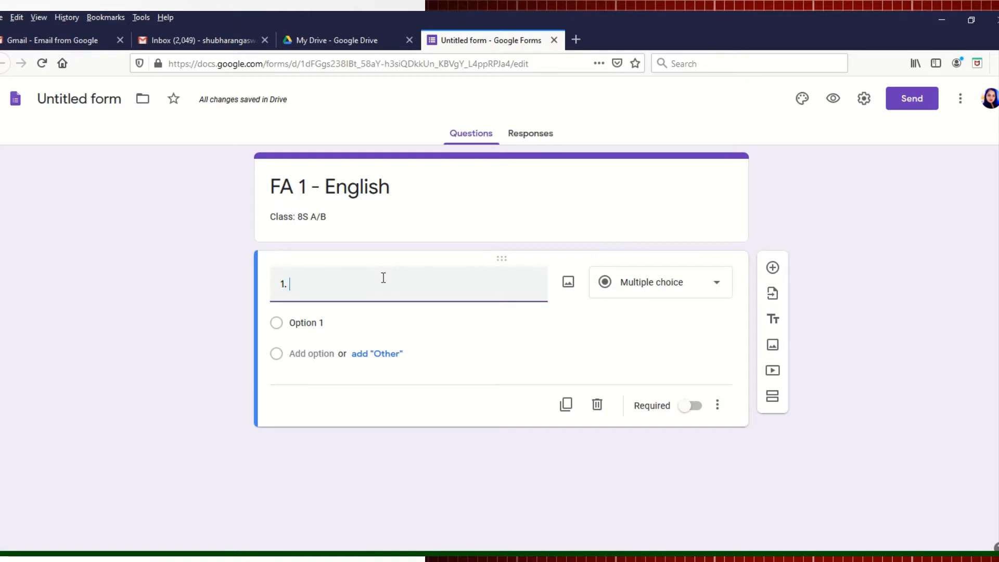
text(Give you)
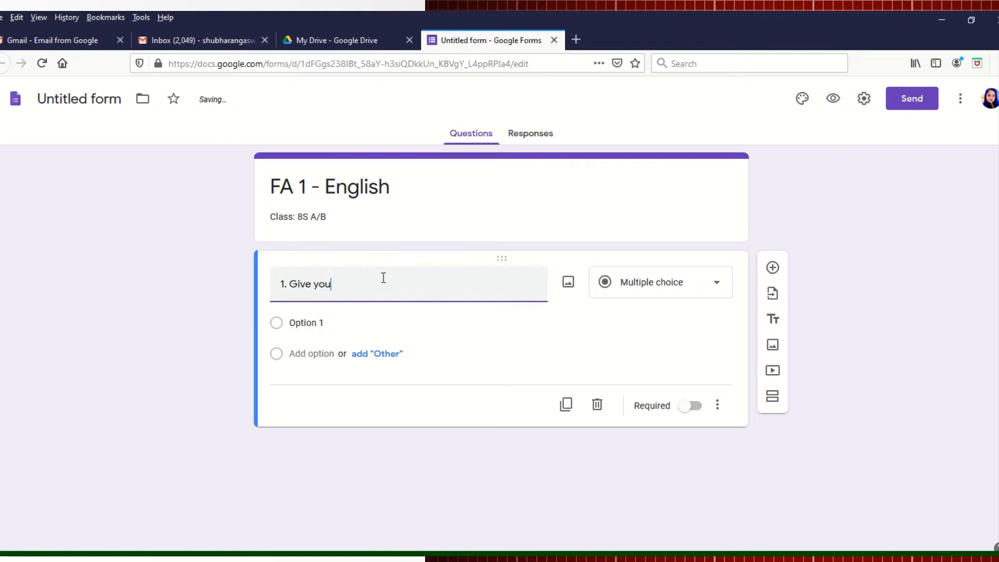
text(r full na)
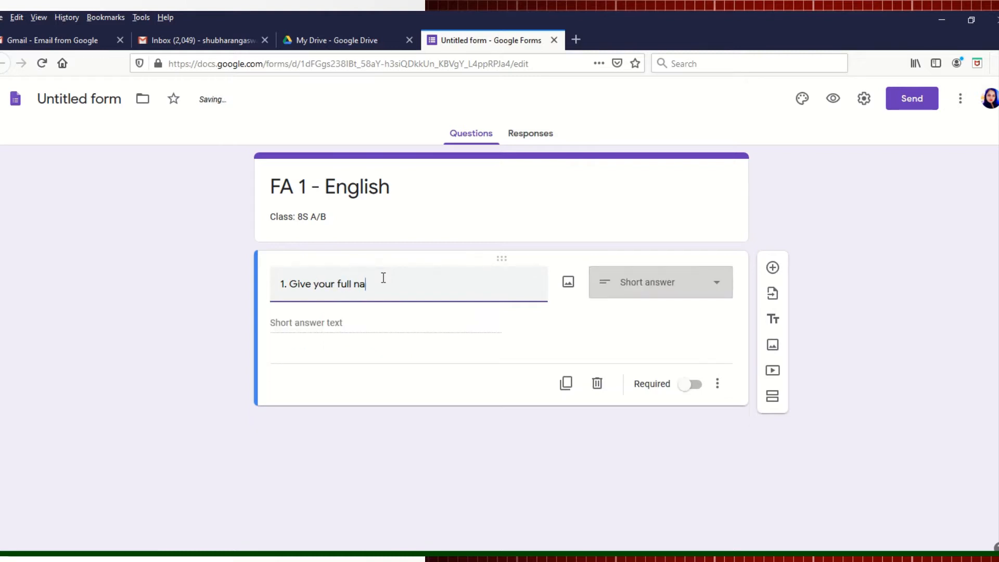
text(me.)
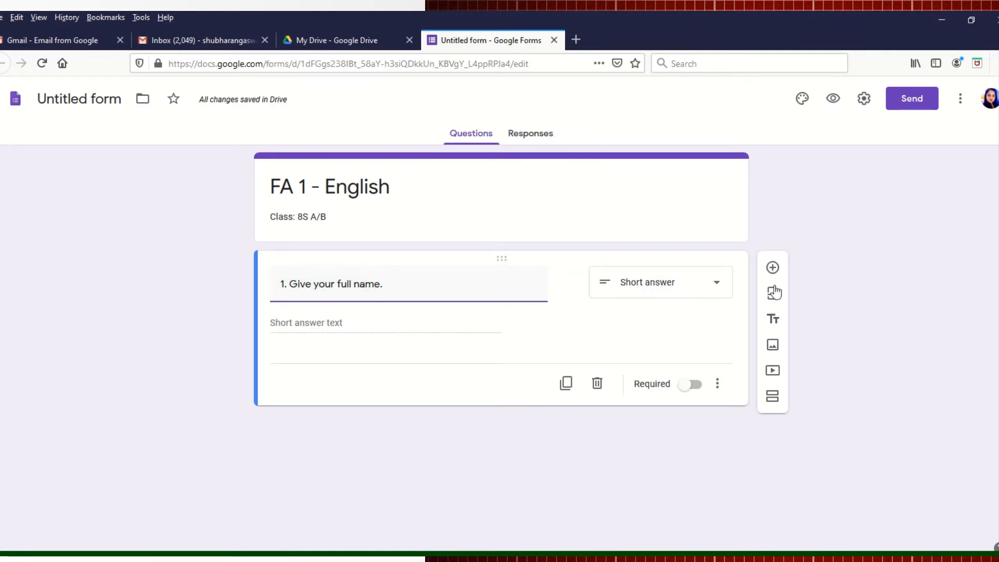
click(772, 268)
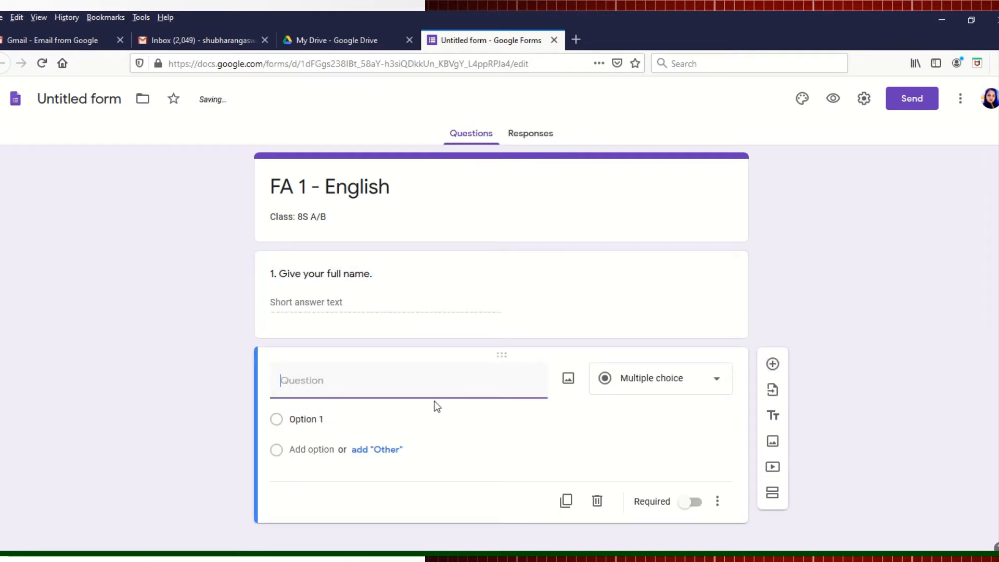
Step: Make question 2 a Date question reading '2. Write the date.' and add a third question
text(2. Write the date)
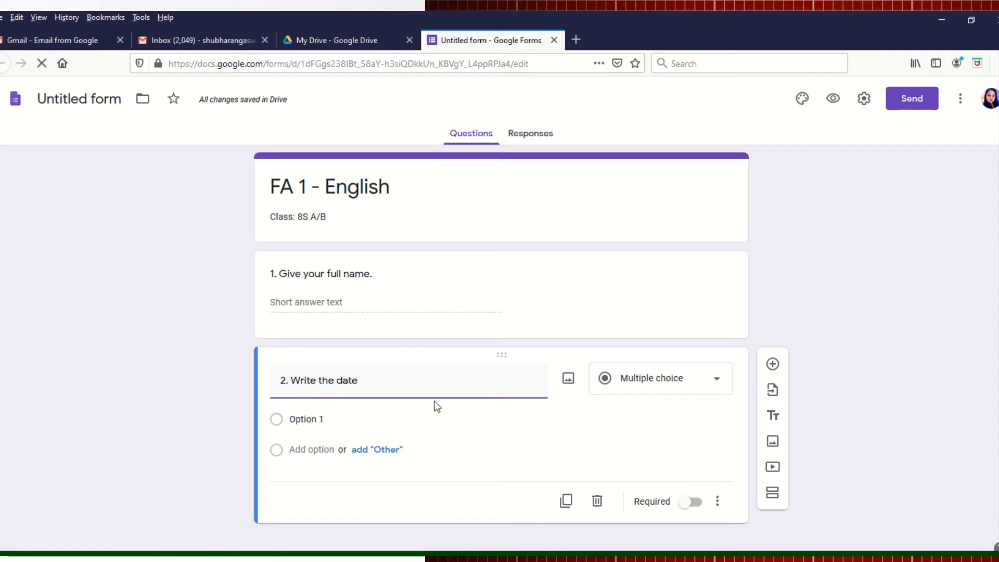
text(.)
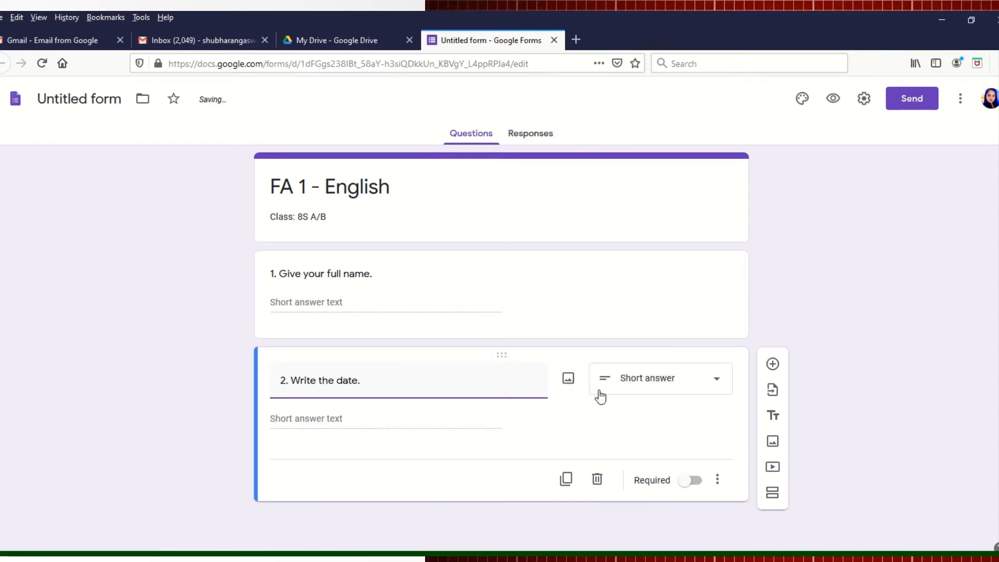
click(719, 380)
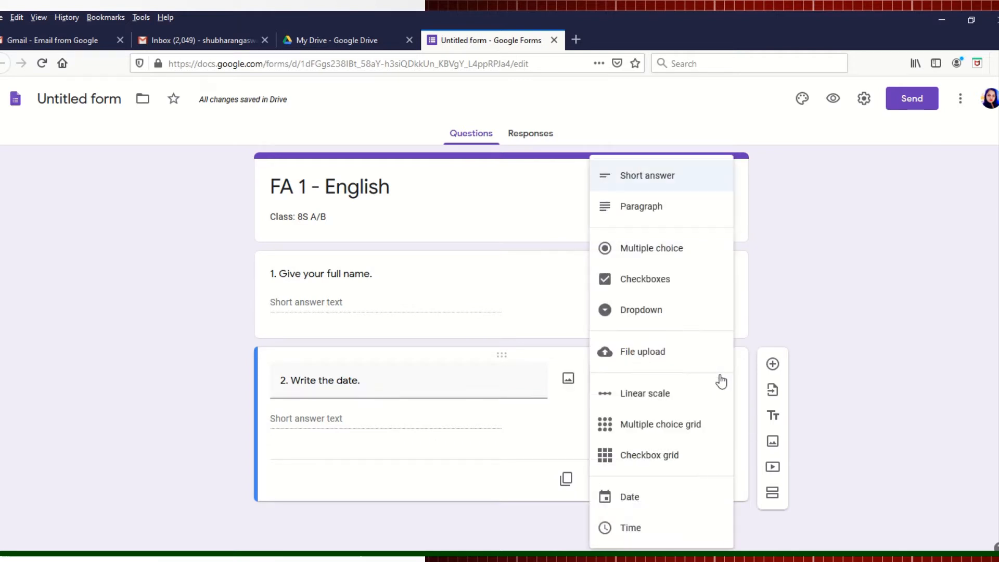
click(629, 499)
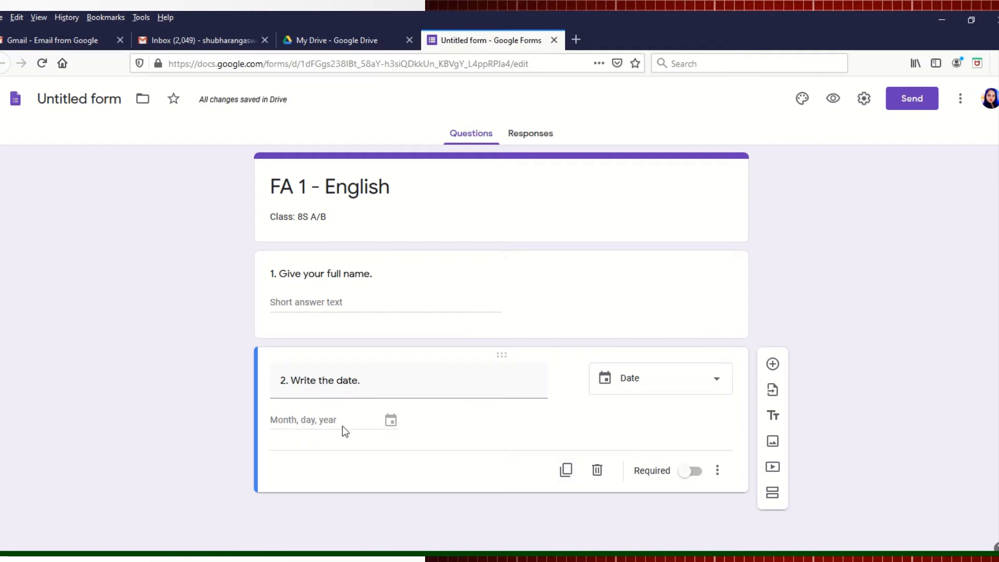
click(773, 365)
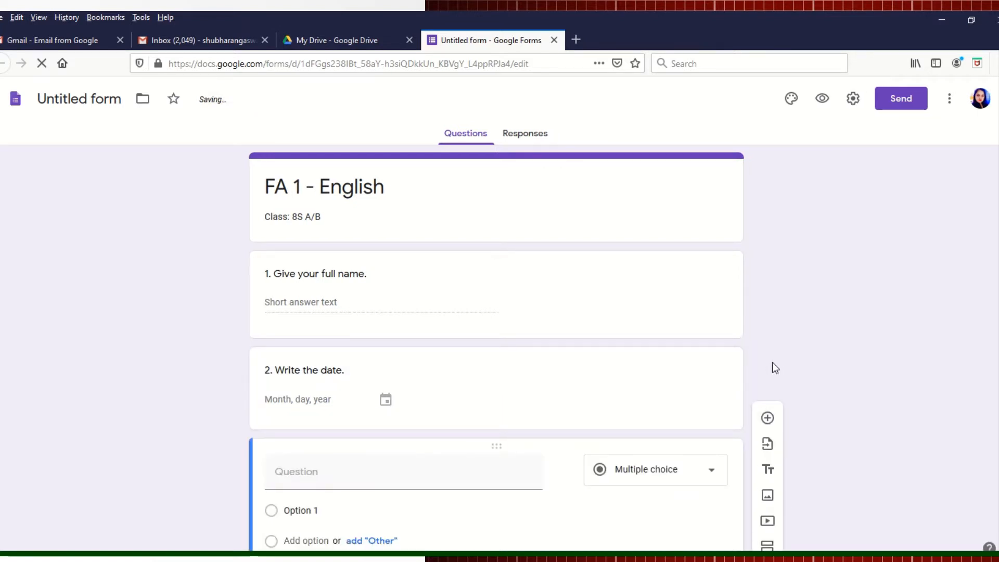
Step: Enter question 3's text: '3. When did India get independence ?'
click(353, 479)
text(3. )
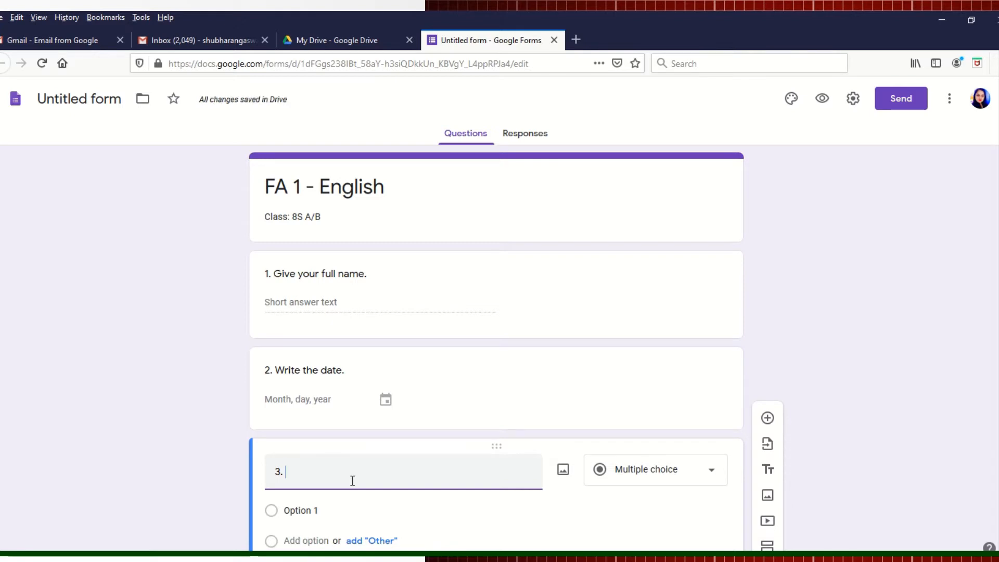
text(When did India)
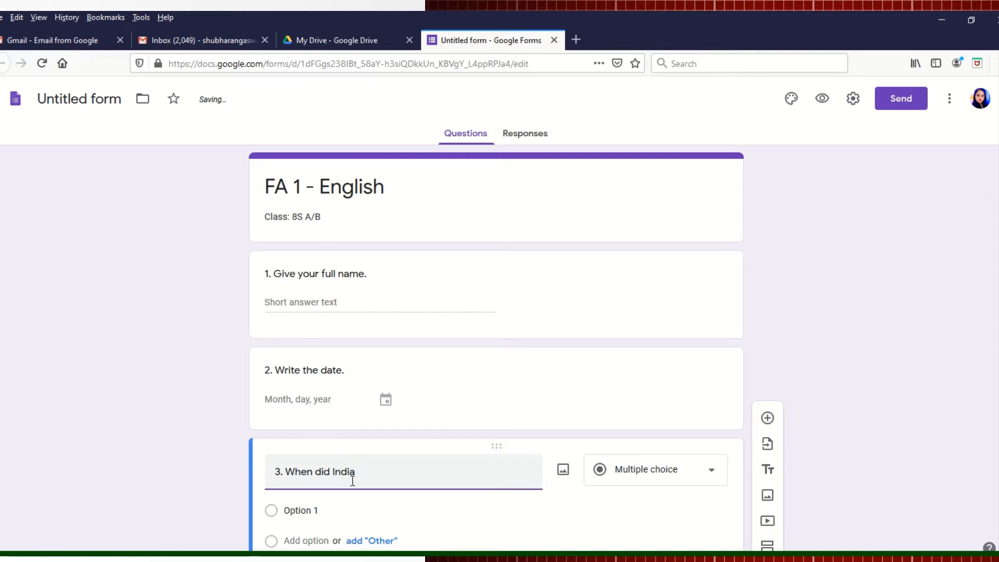
text( get independence)
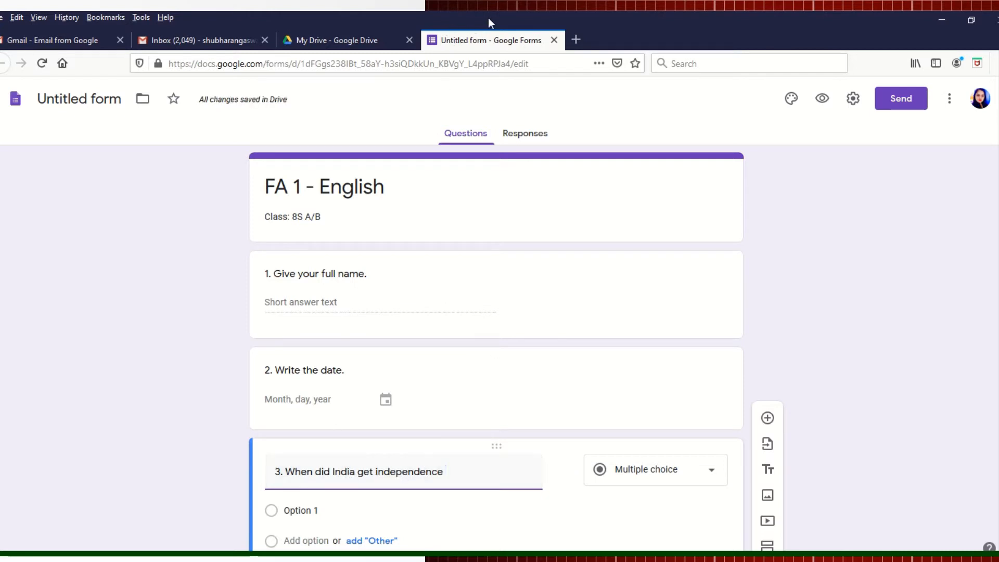
mouse_move(440, 71)
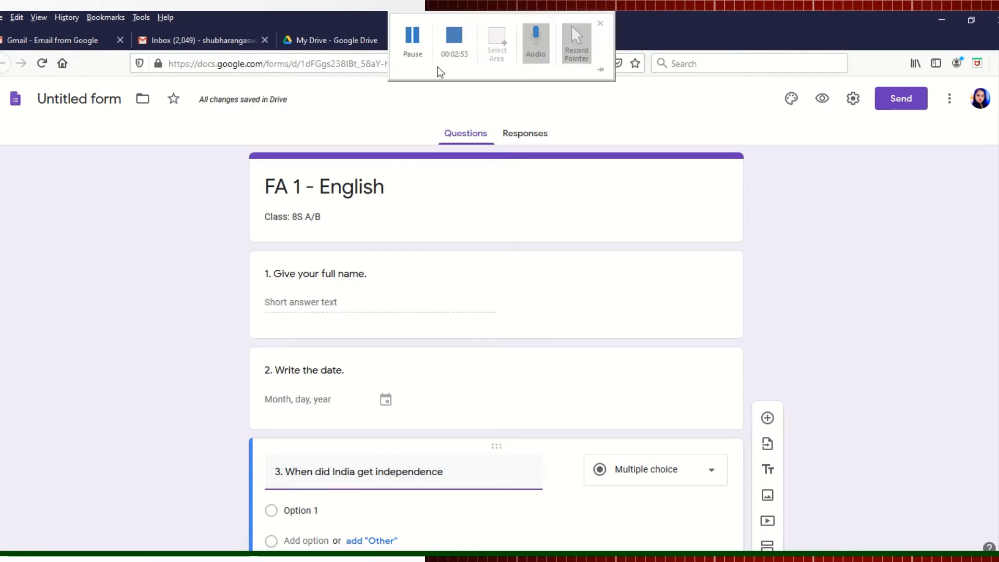
click(416, 42)
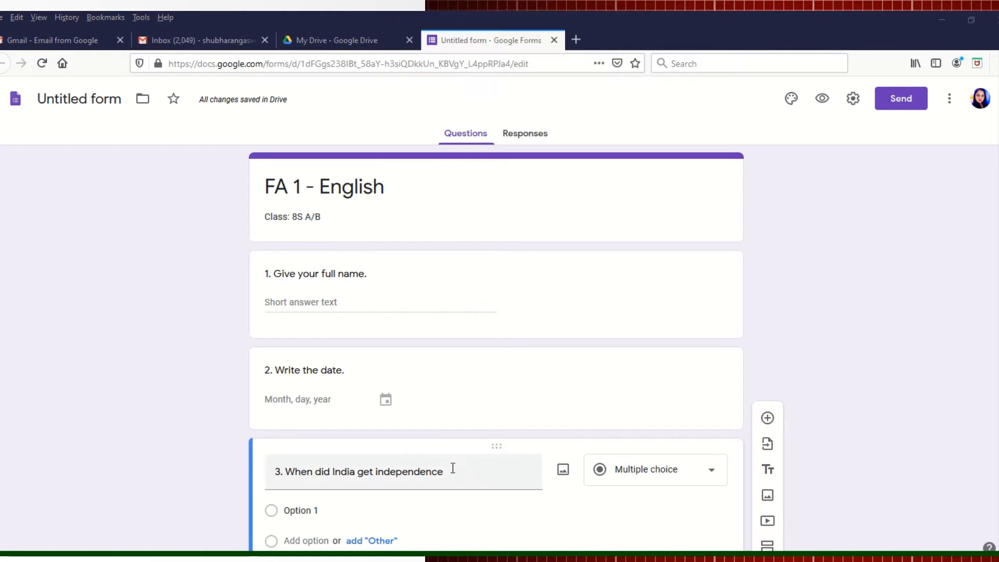
click(457, 468)
text(?)
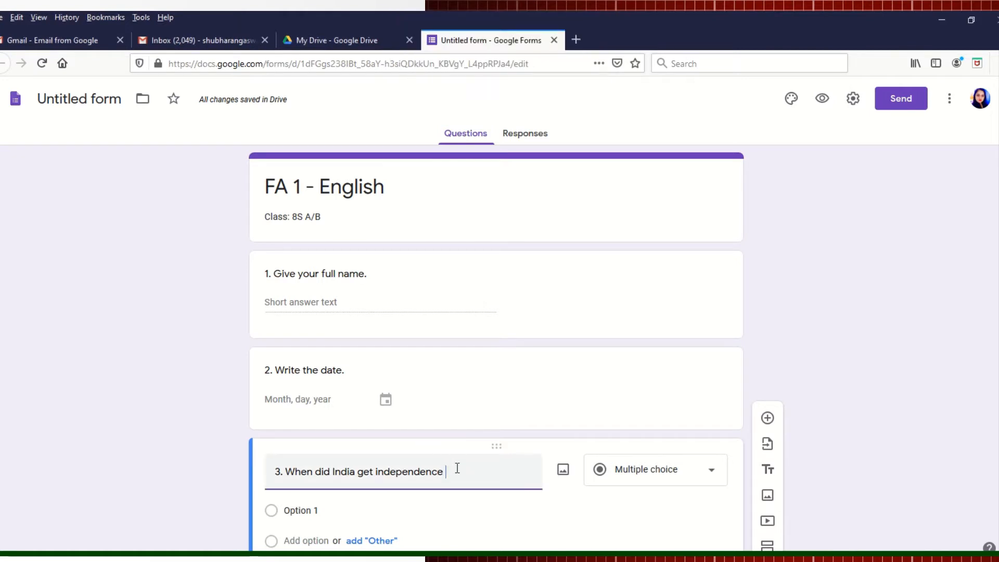
click(711, 477)
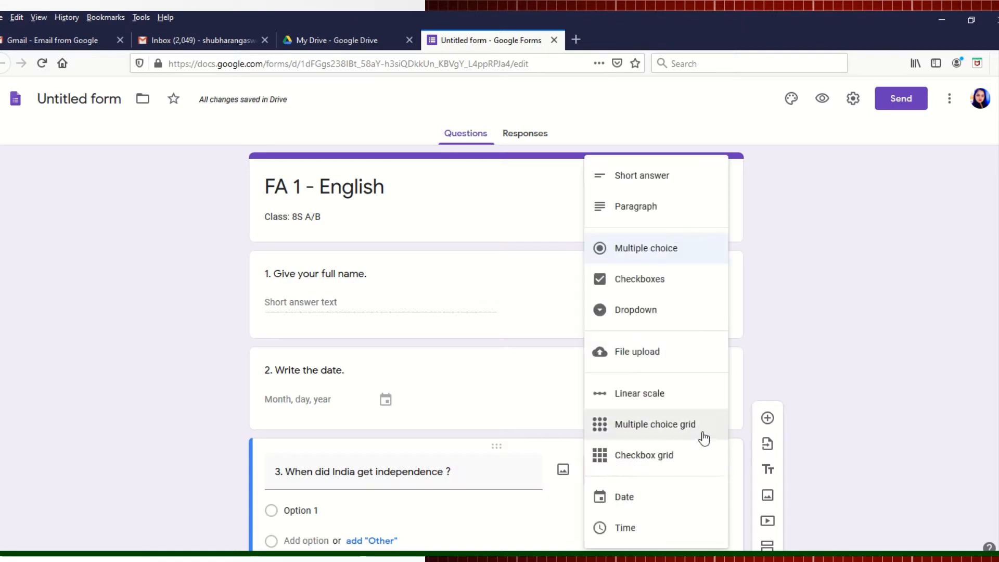
Step: Make question 3 a checkboxes question with first choice 1747, adding an Other option
click(610, 281)
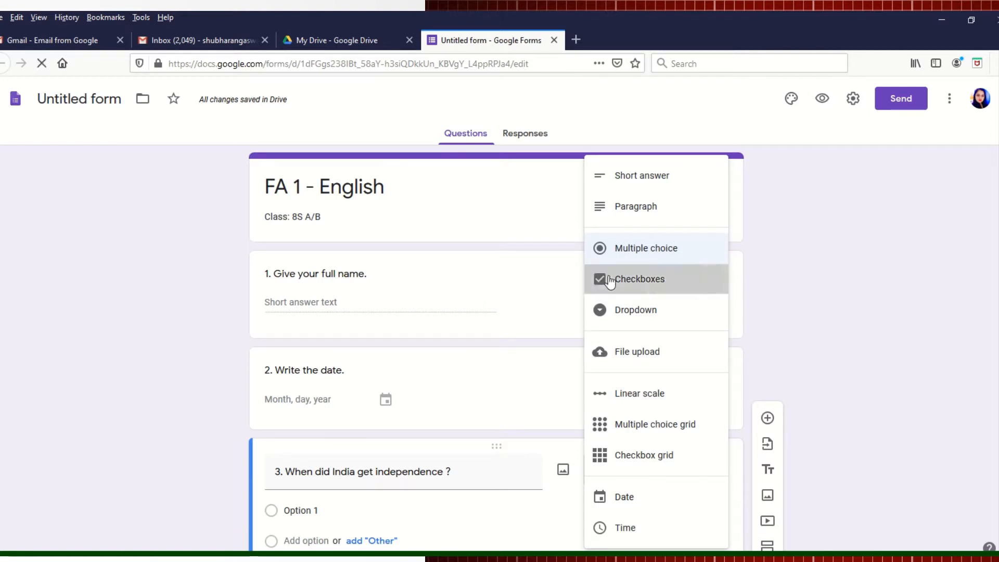
click(331, 514)
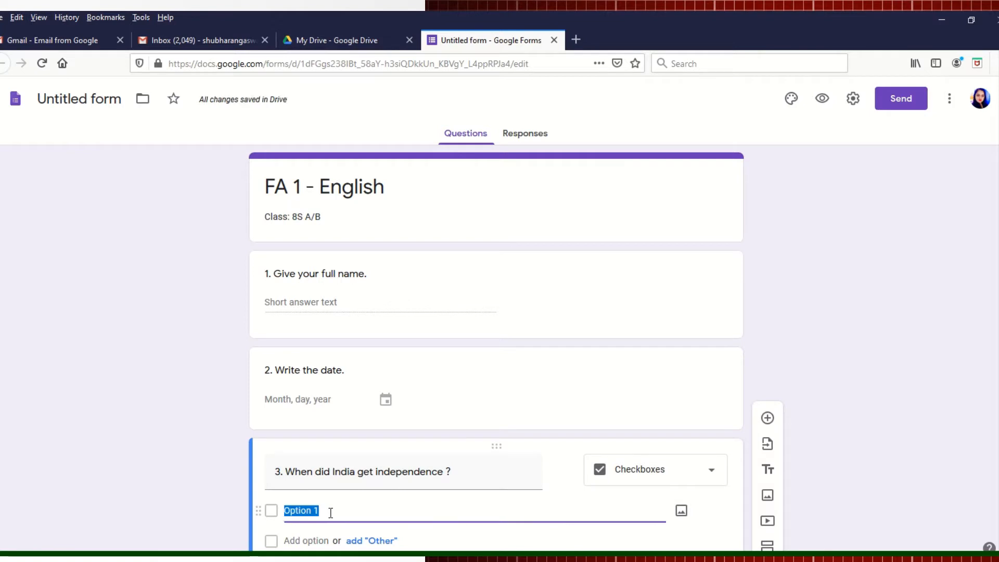
text(1)
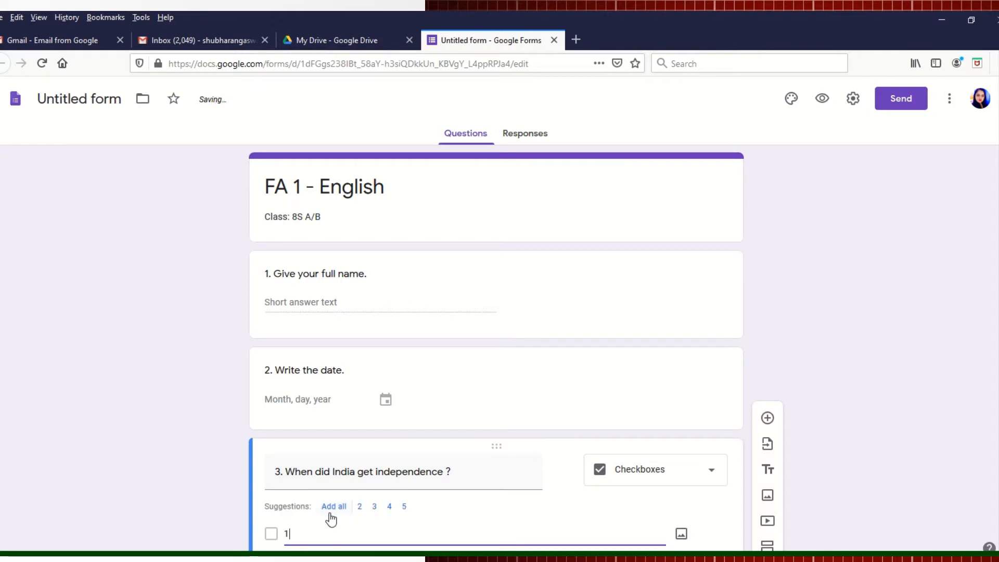
text(747)
scroll(992, 375, down, 2)
scroll(989, 416, down, 1)
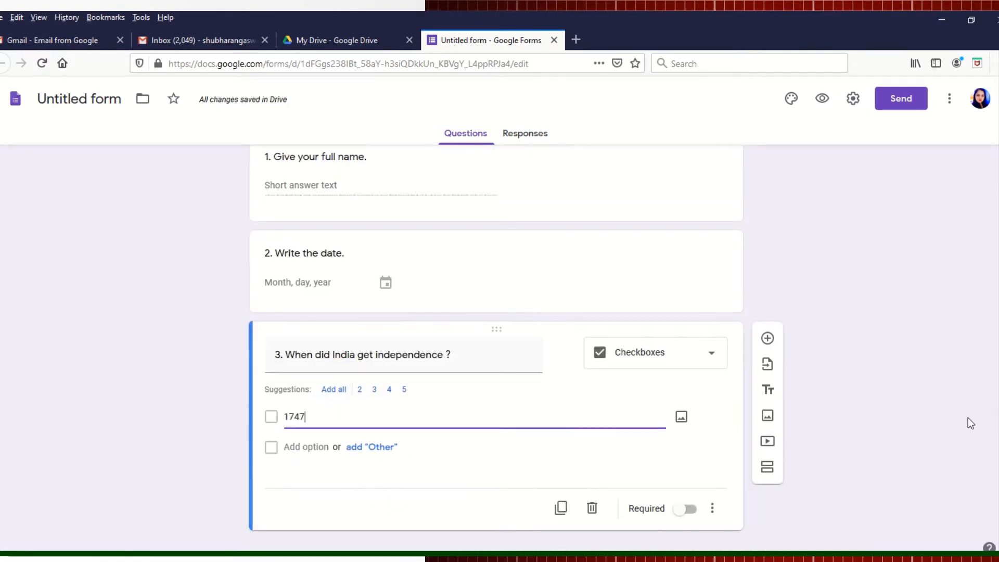
click(380, 447)
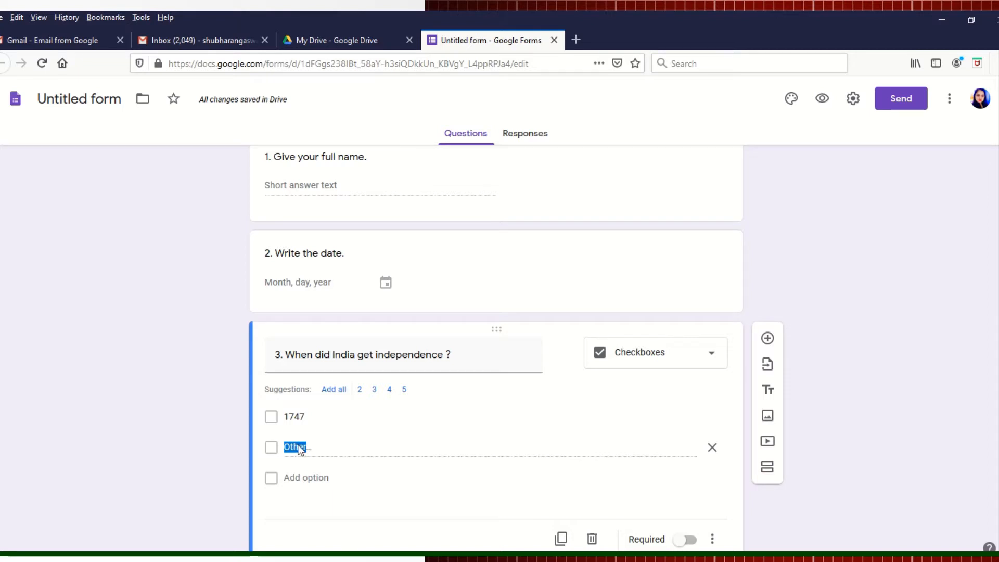
Step: Add the second choice 1967 and remove the Other option
click(315, 482)
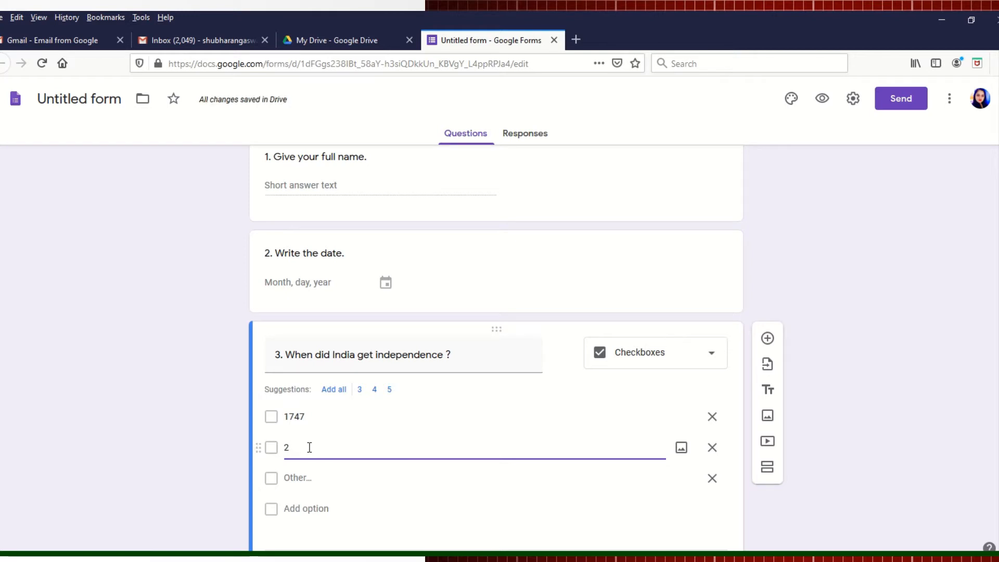
key(BackSpace)
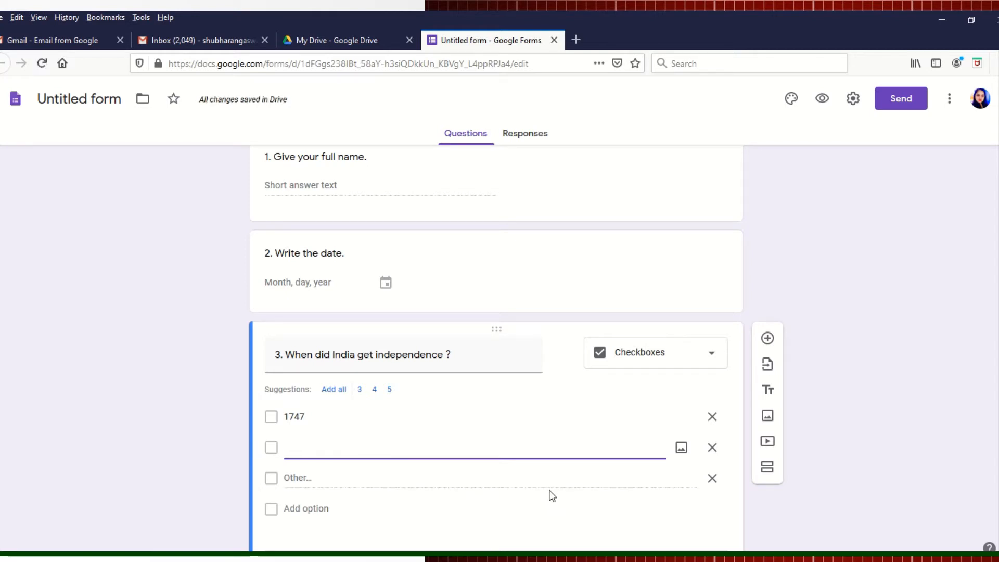
text(19)
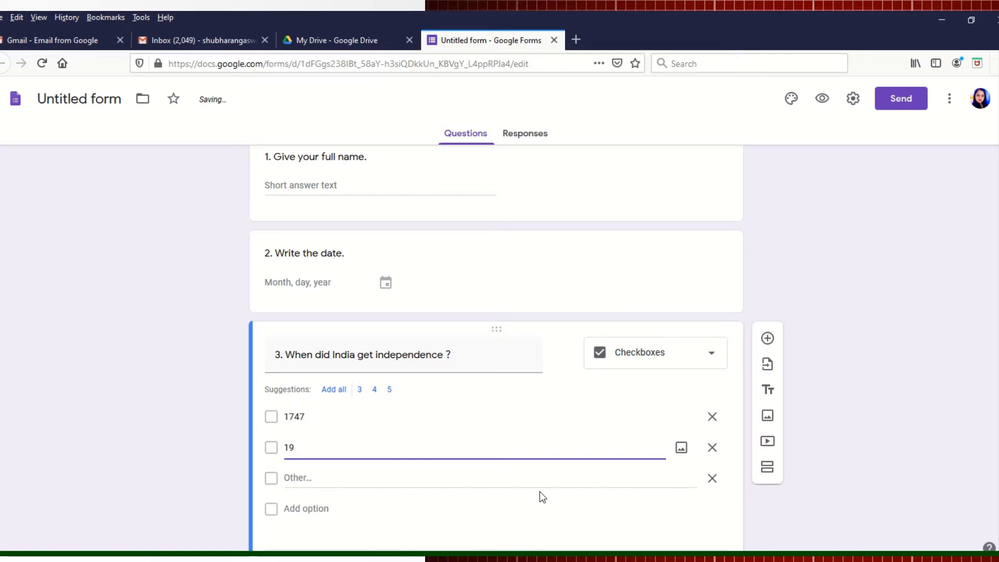
text(67)
click(378, 480)
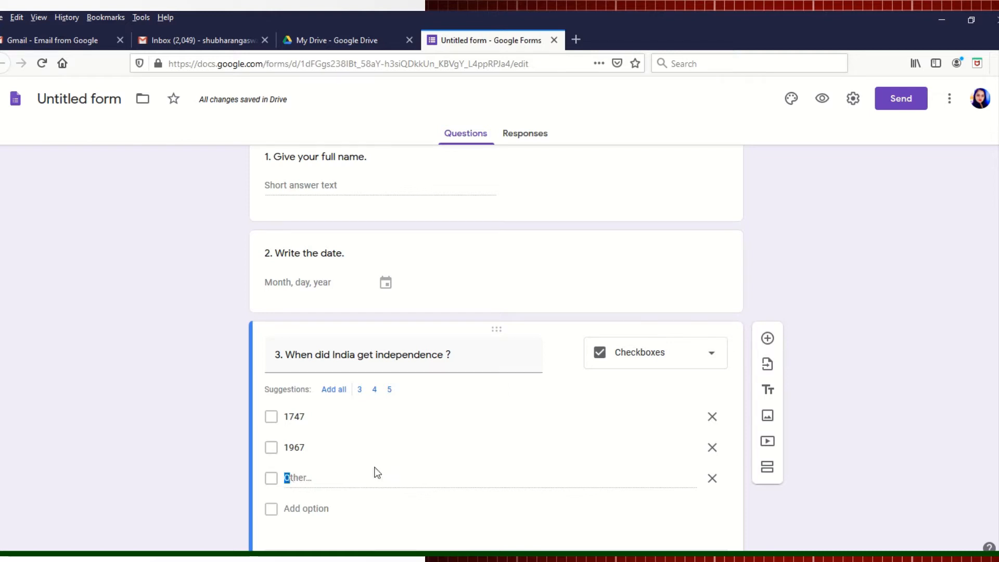
click(713, 478)
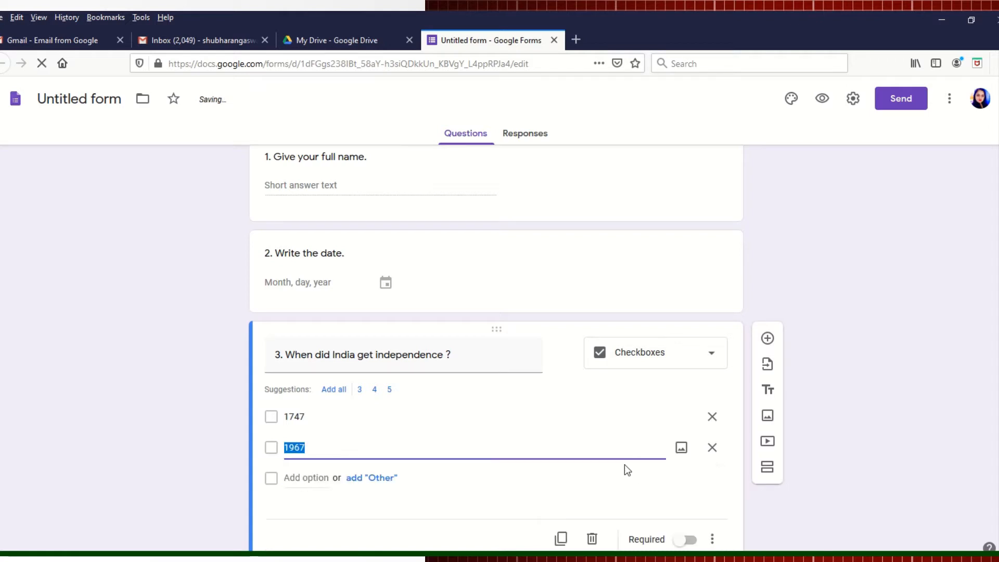
click(372, 478)
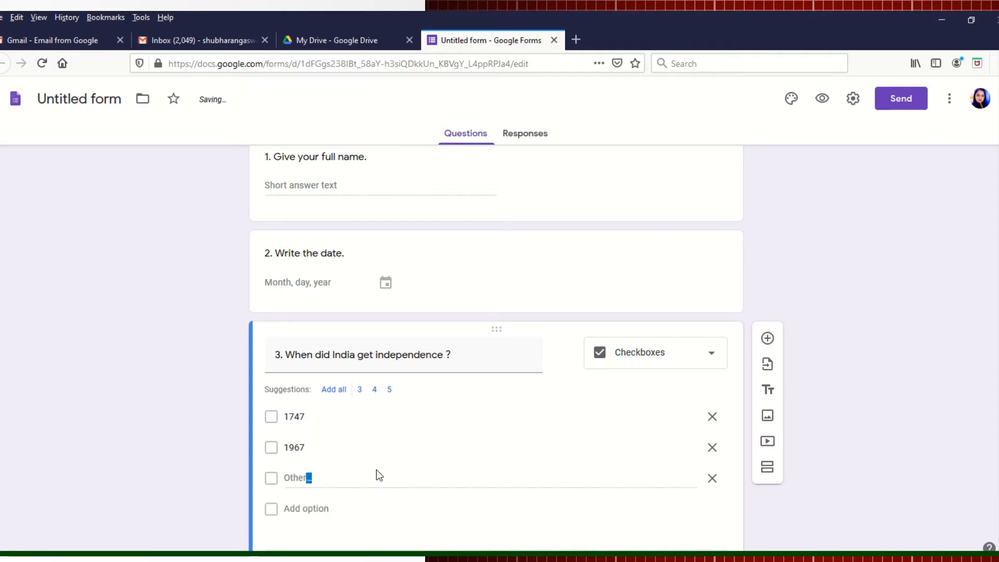
click(712, 478)
Step: Add the third choice 1947 and insert a new question below question 3
click(329, 478)
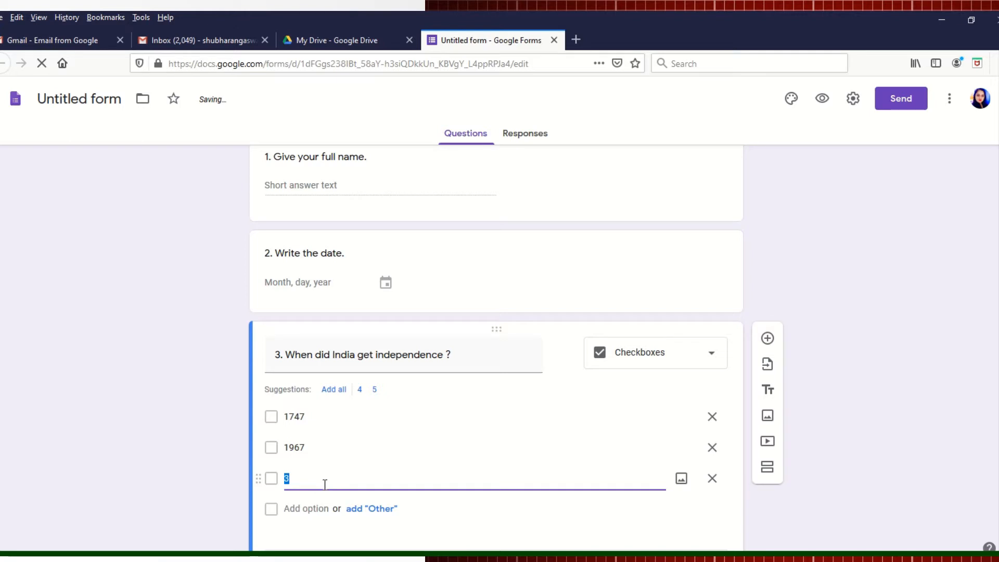
text(1947)
scroll(496, 347, down, 1)
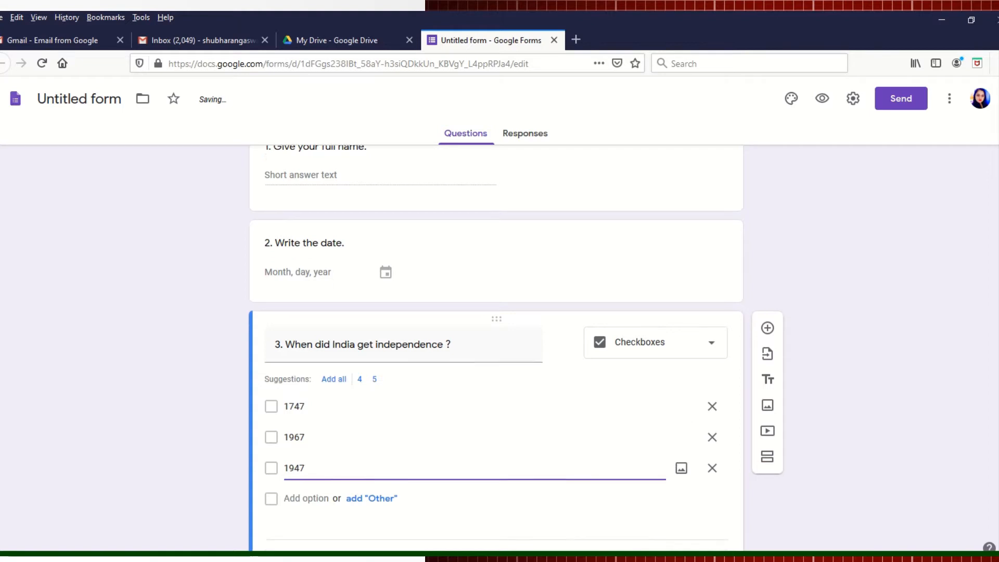
scroll(496, 348, down, 2)
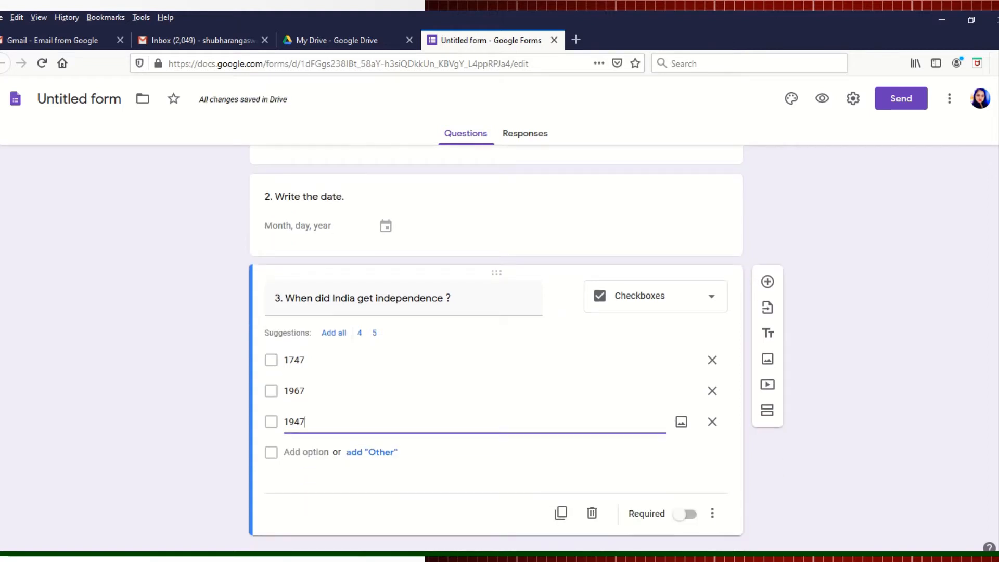
click(768, 268)
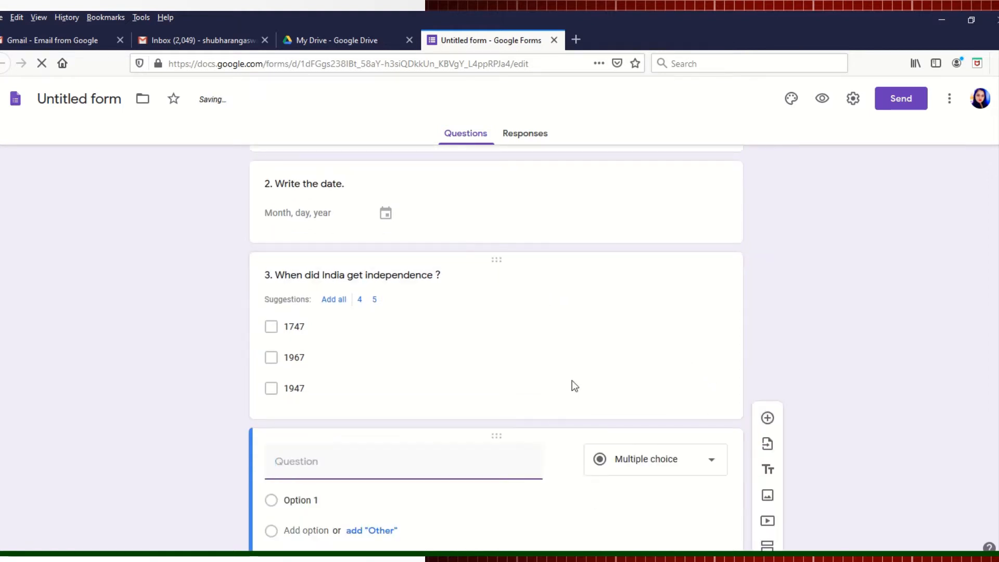
Step: Make question 4 a short answer titled '4 Why did the two maids quarell?'
click(713, 461)
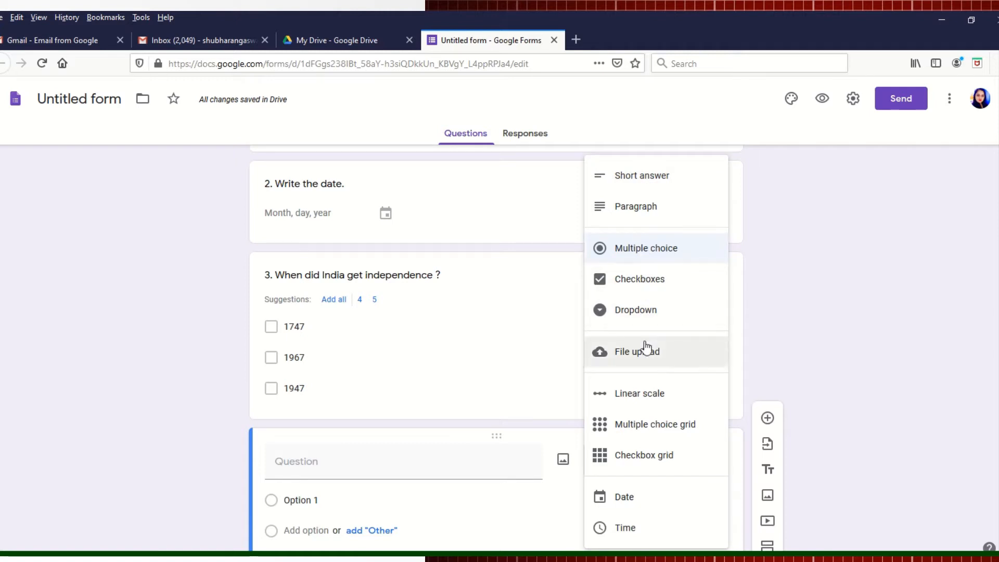
click(640, 177)
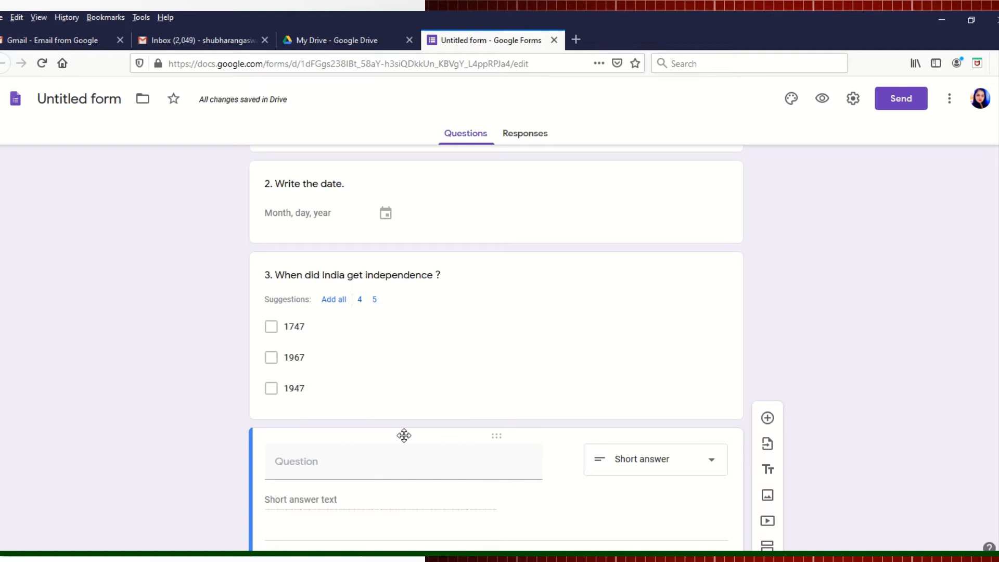
click(310, 473)
text(3)
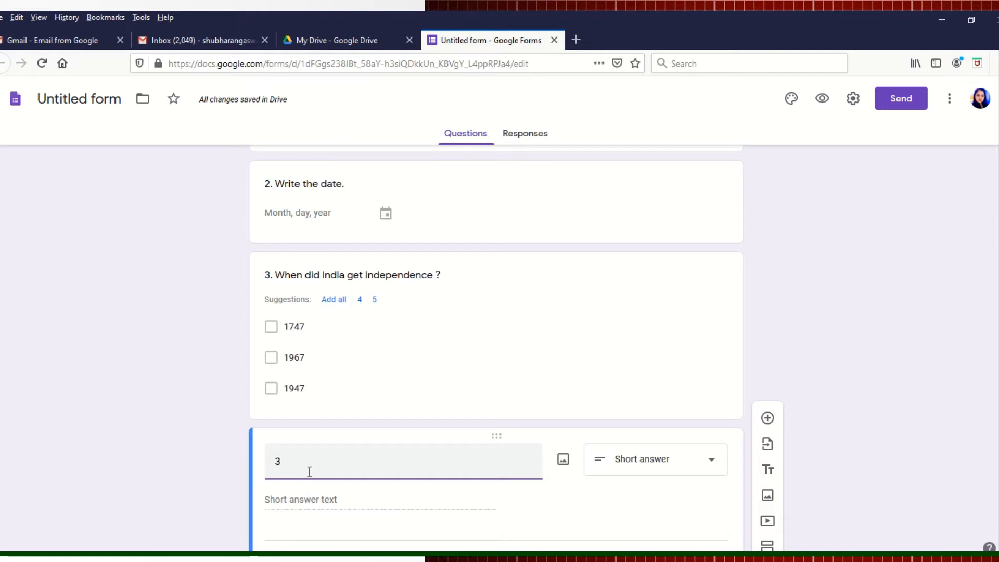
key(BackSpace)
text(4)
key(BackSpace)
text(.)
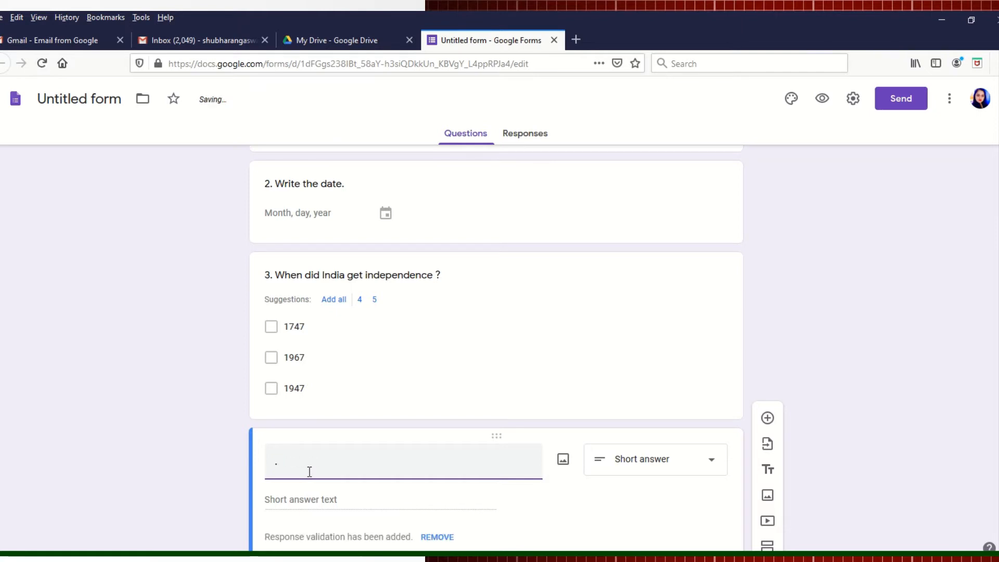
key(BackSpace)
text(4 Wh)
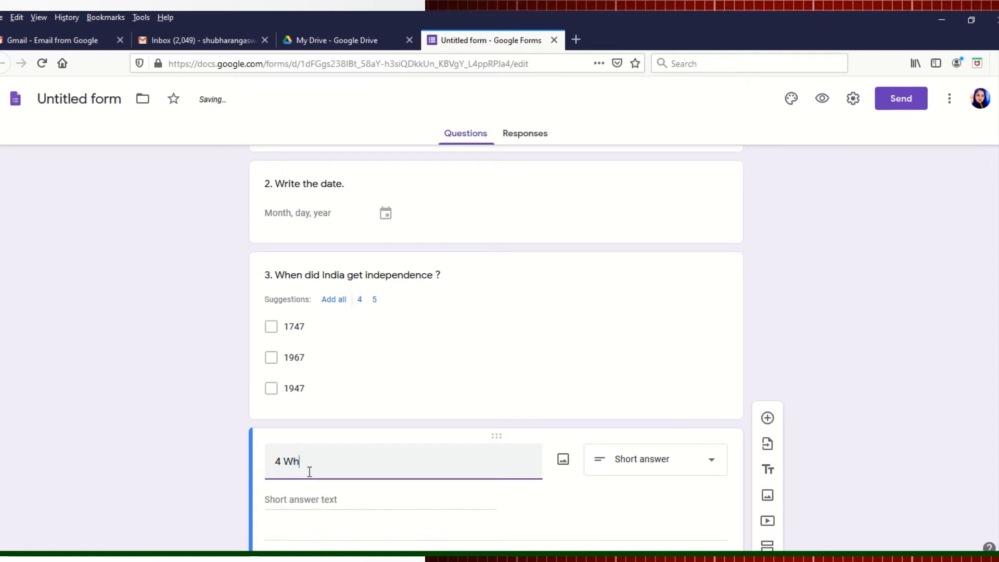
text(y did the)
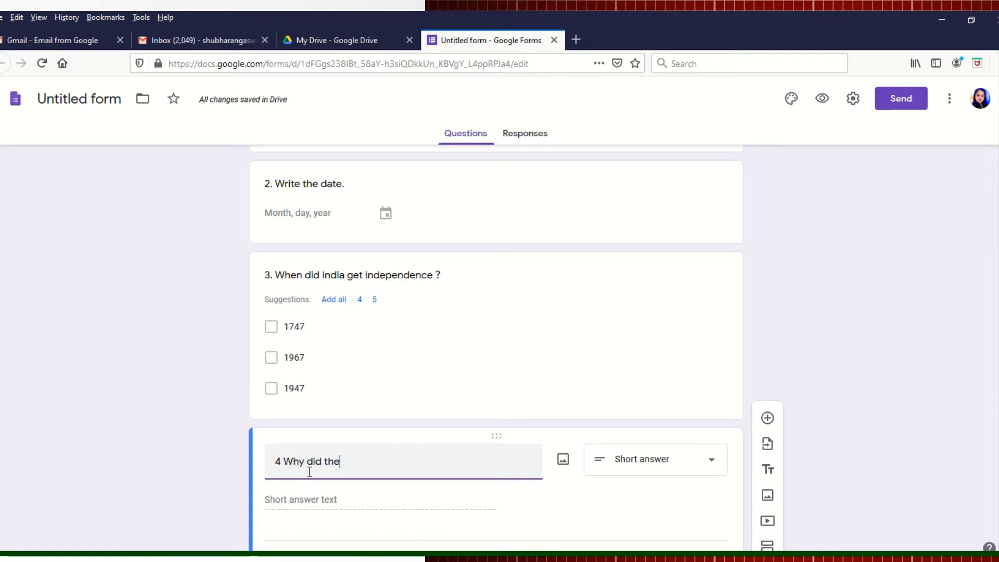
text( two )
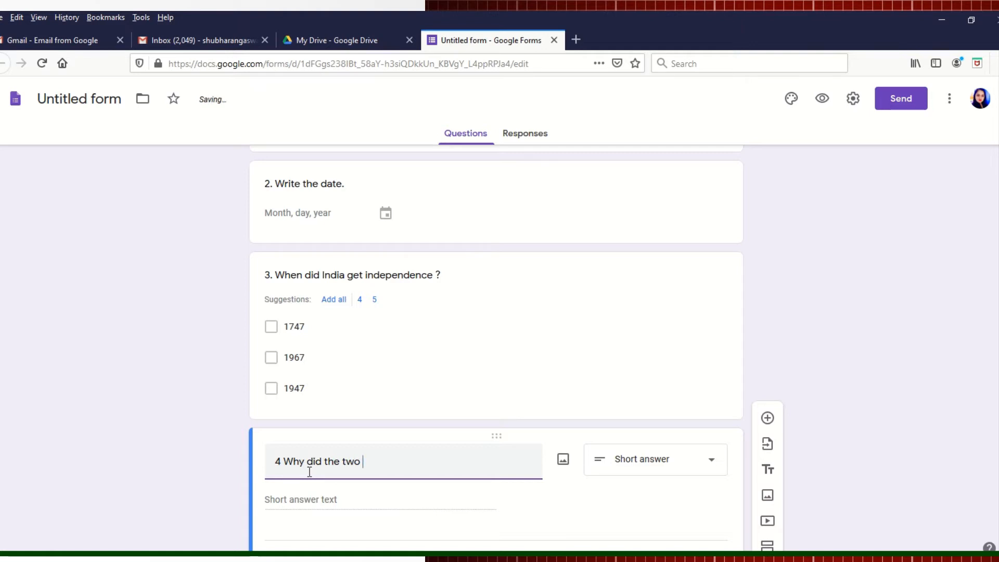
text(maids quarell?)
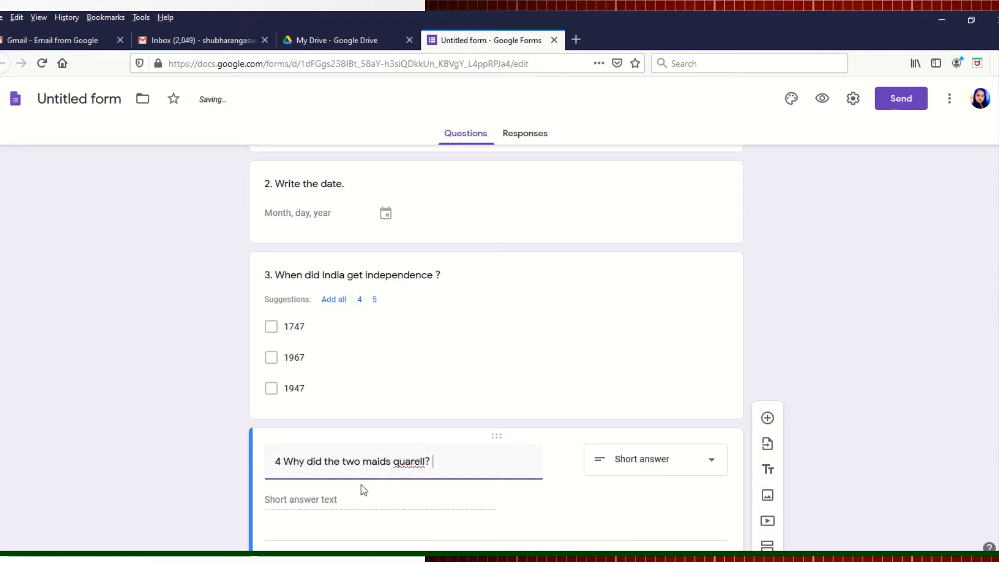
Step: Correct the misspelling 'quarell' to 'quarrel' using the spelling suggestion
right_click(408, 462)
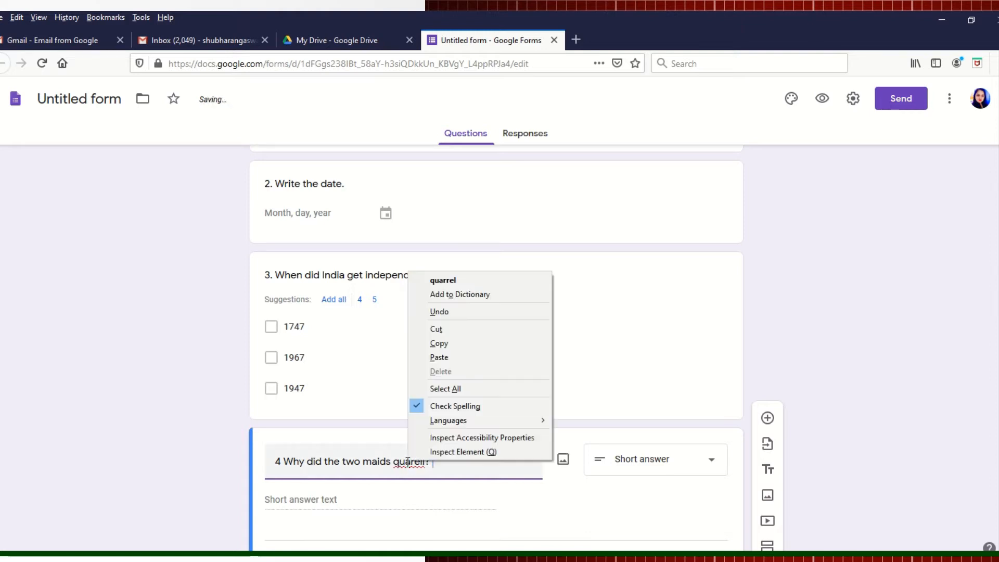
click(455, 281)
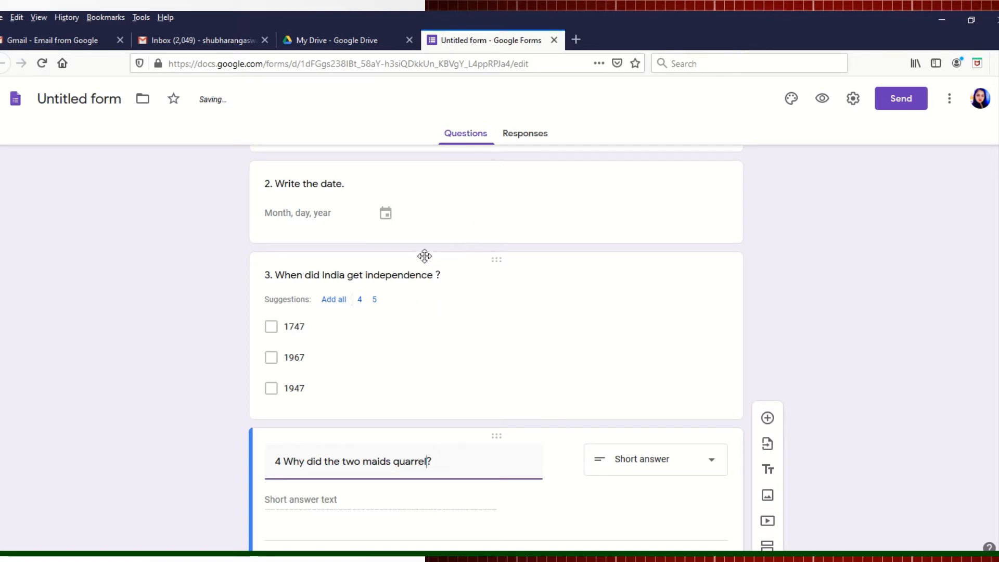
click(444, 281)
Step: Append '(2)' to question 4's title and mark question 4 as required
click(459, 283)
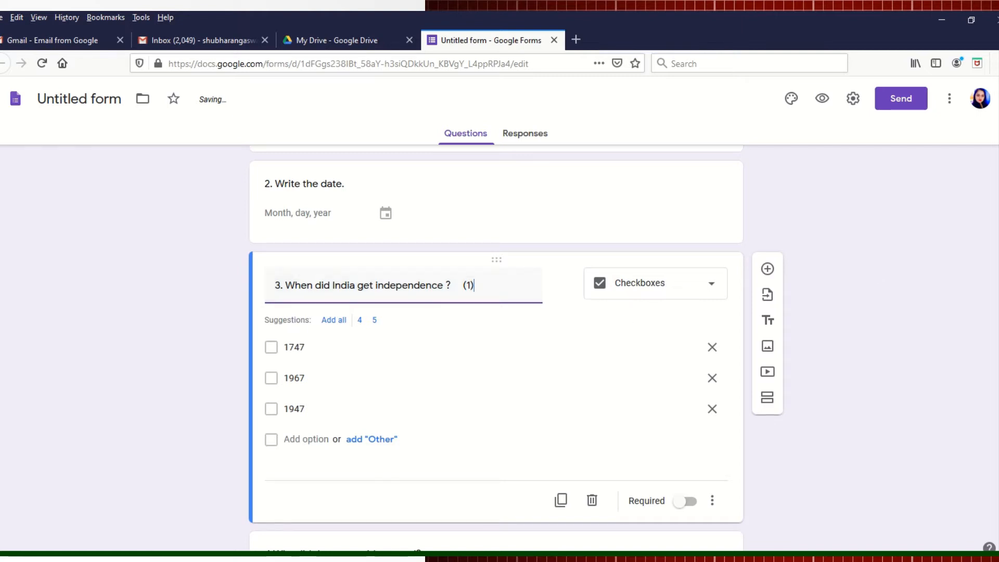
scroll(496, 322, down, 2)
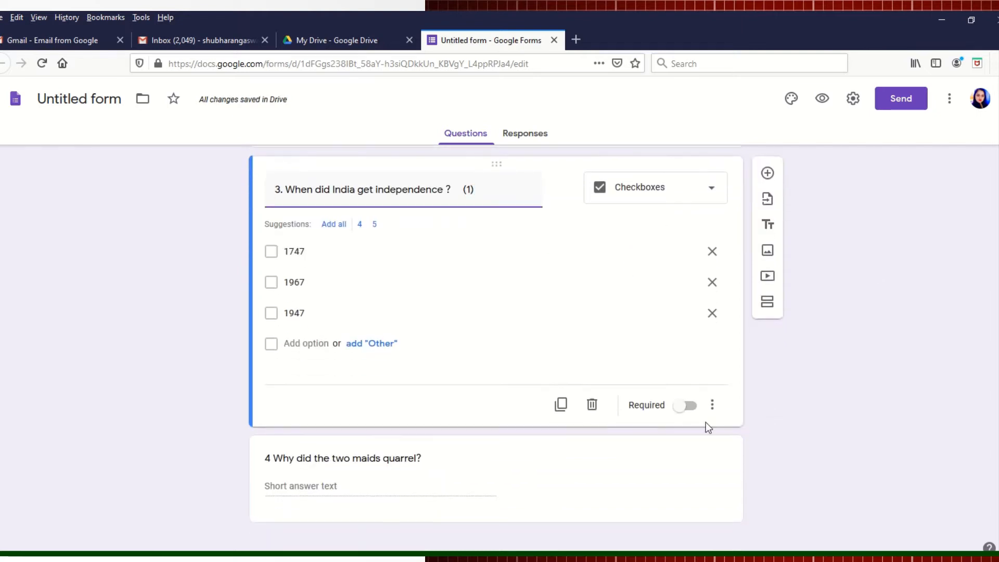
click(409, 456)
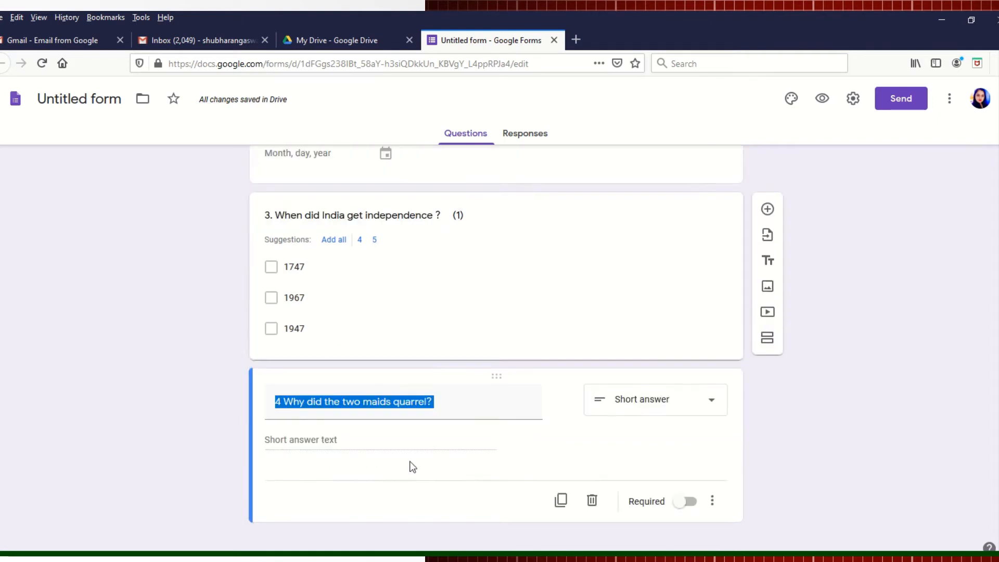
click(455, 401)
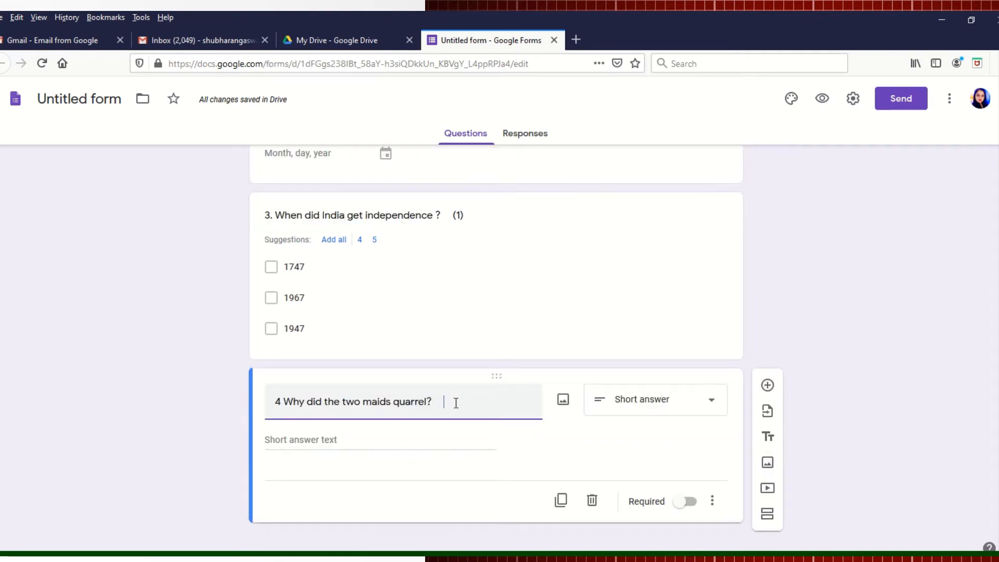
text(()
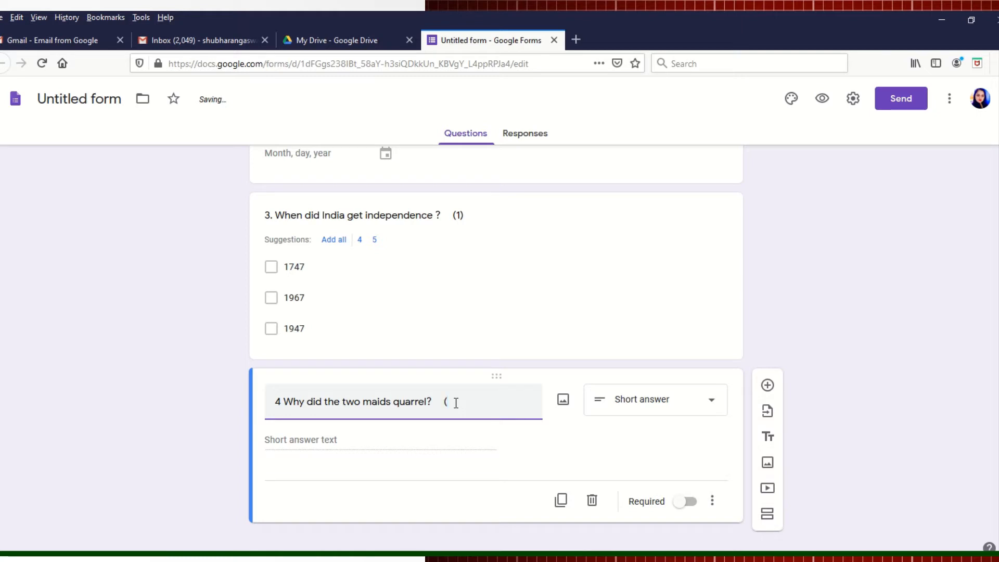
text(2))
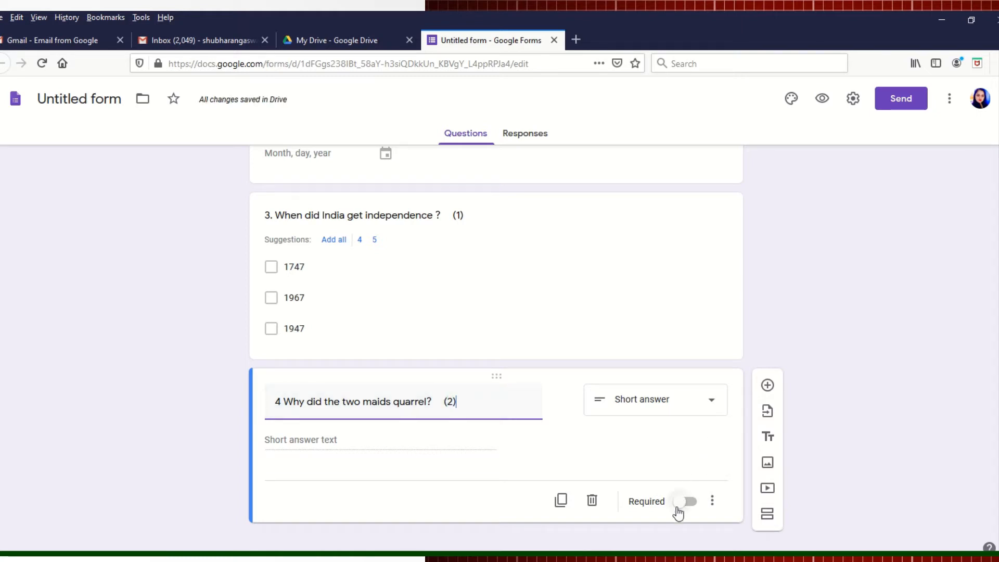
click(694, 504)
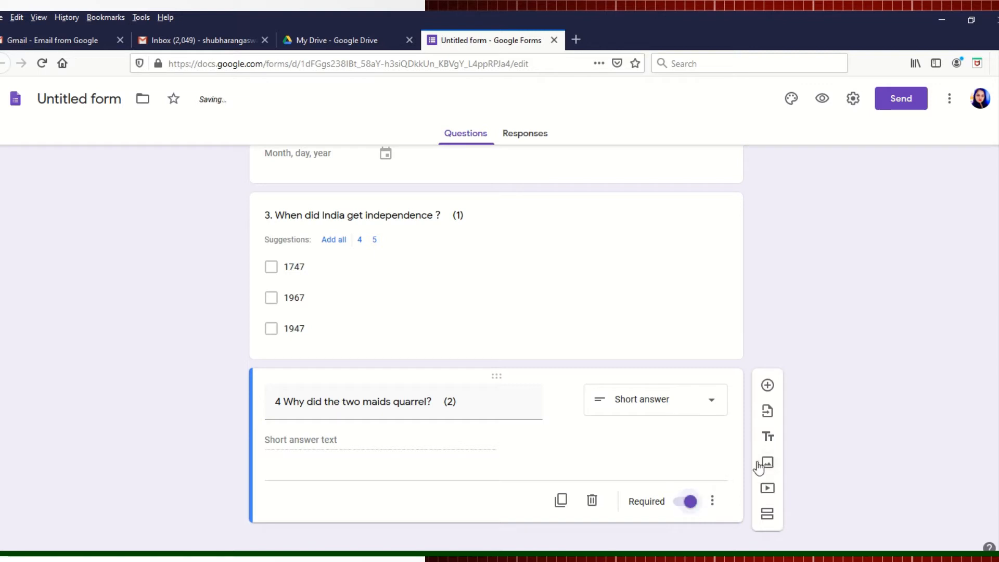
scroll(496, 349, up, 3)
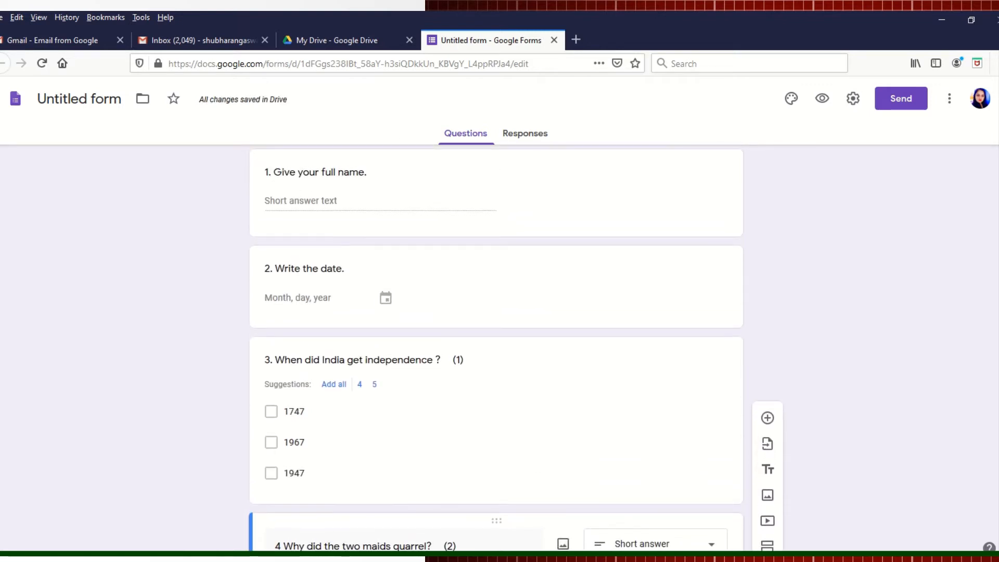
Step: Turn on Required for questions 3, 1 and 2
click(402, 359)
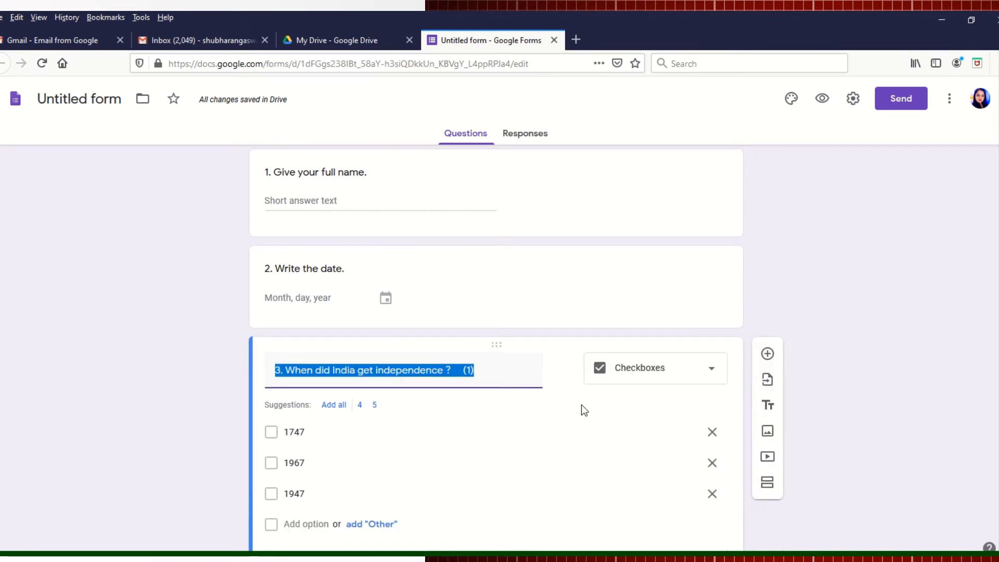
scroll(722, 437, down, 2)
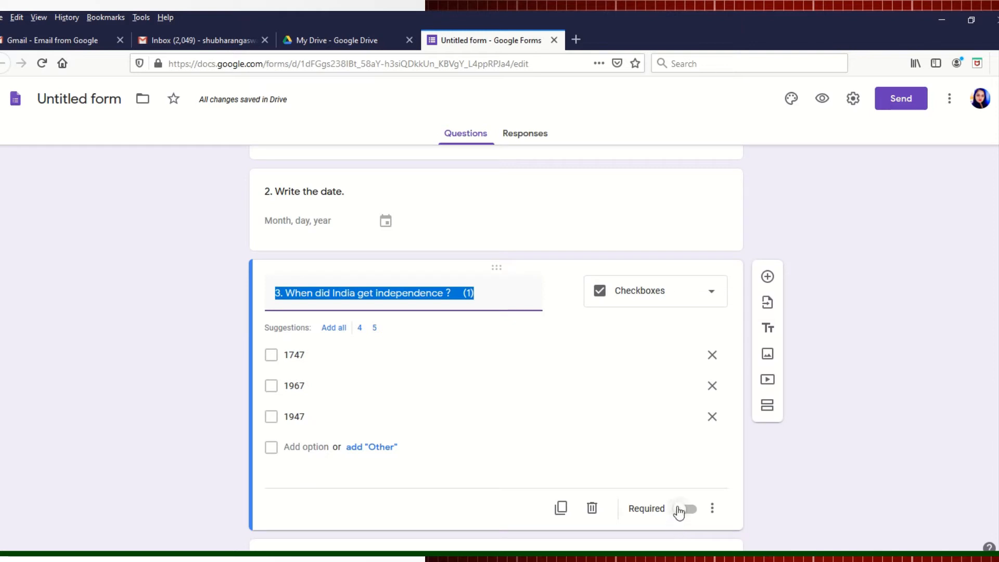
click(700, 515)
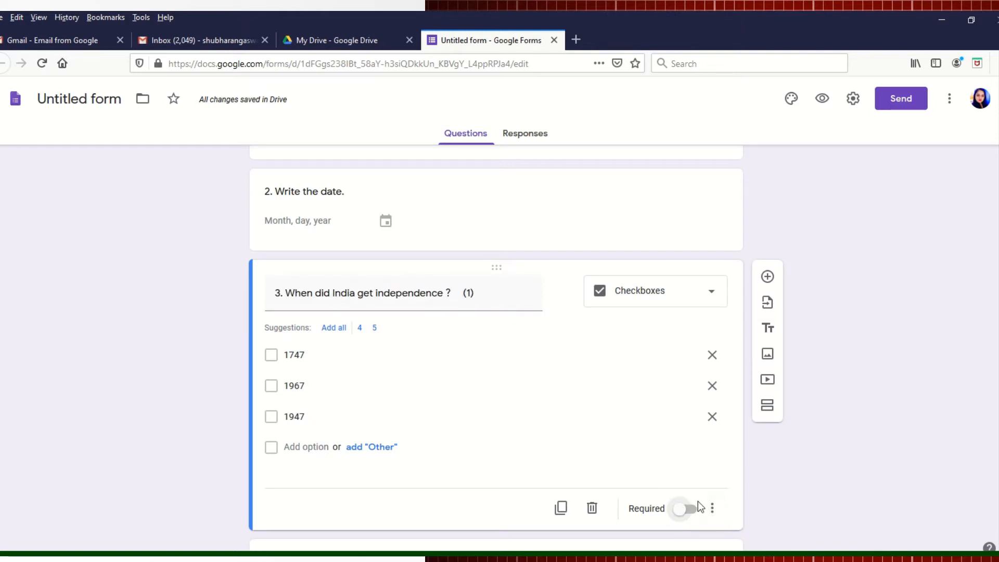
click(688, 508)
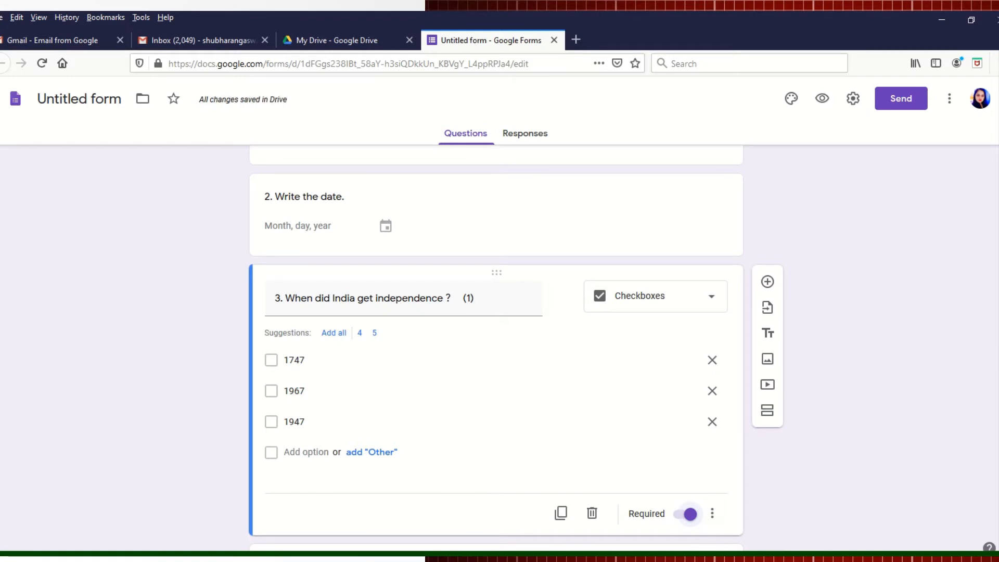
scroll(604, 356, up, 3)
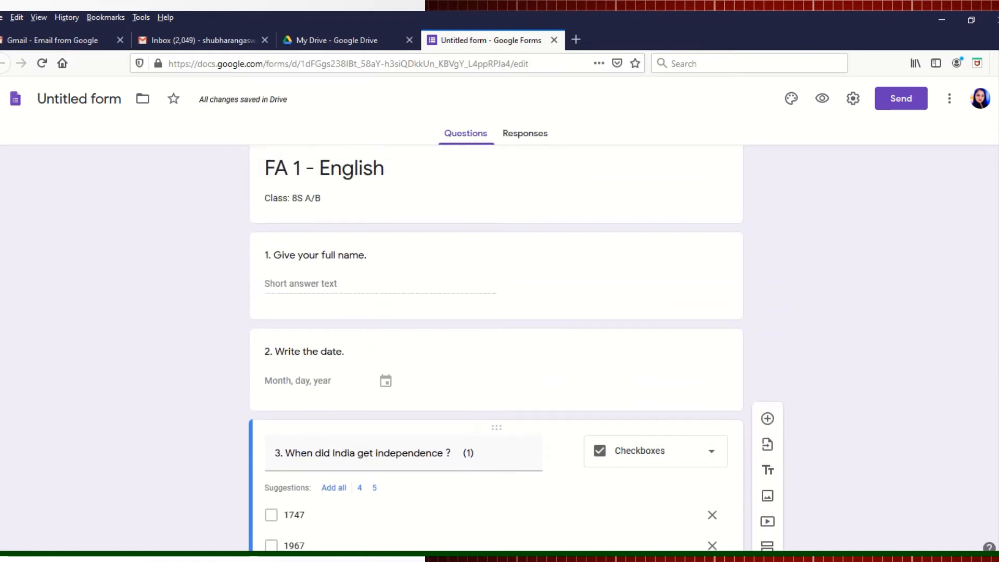
click(611, 296)
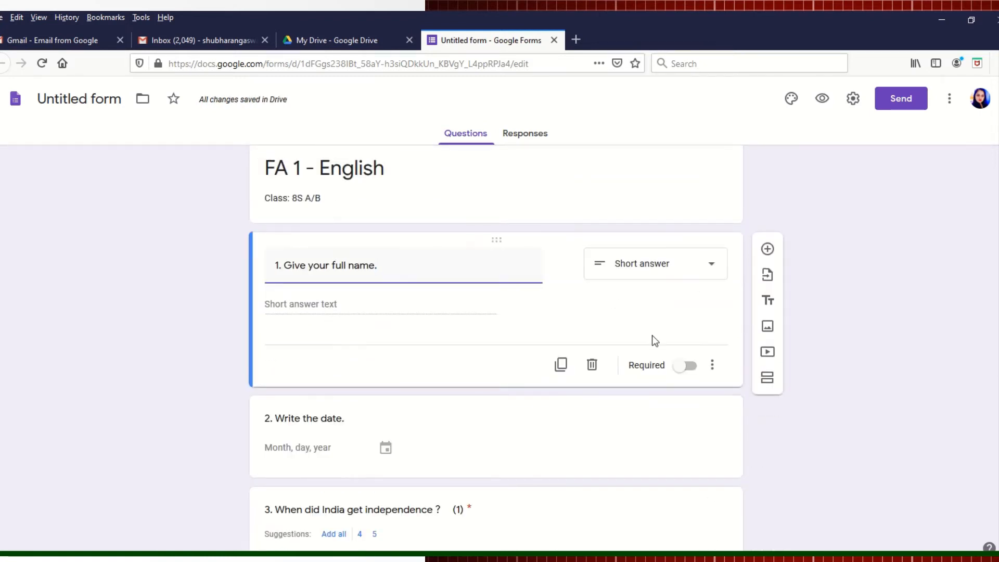
click(686, 365)
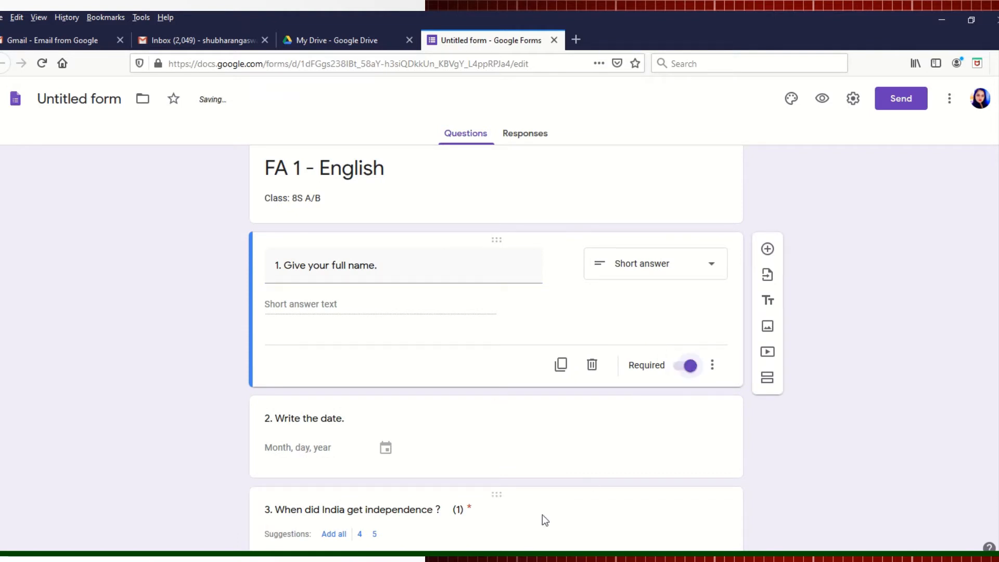
click(500, 445)
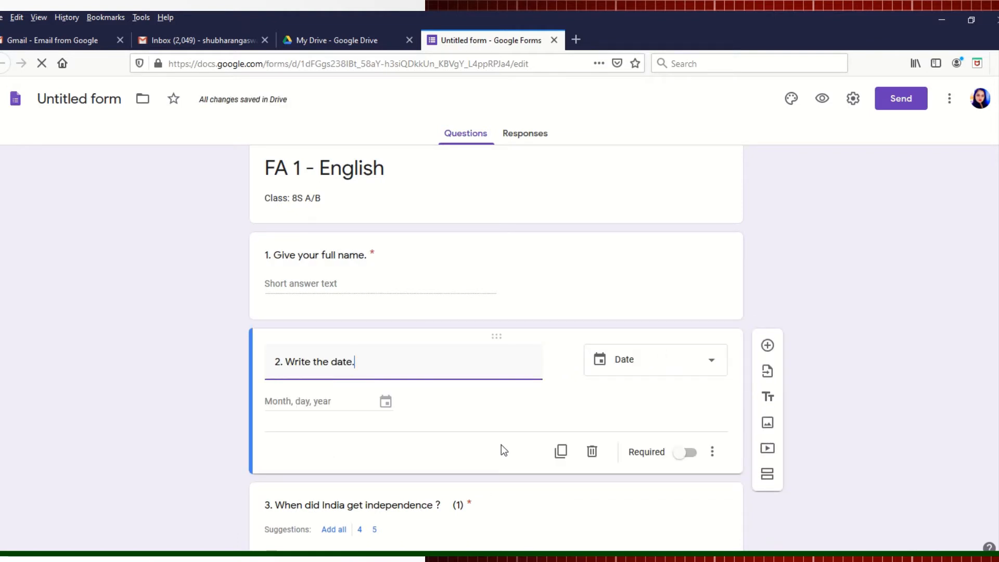
click(685, 452)
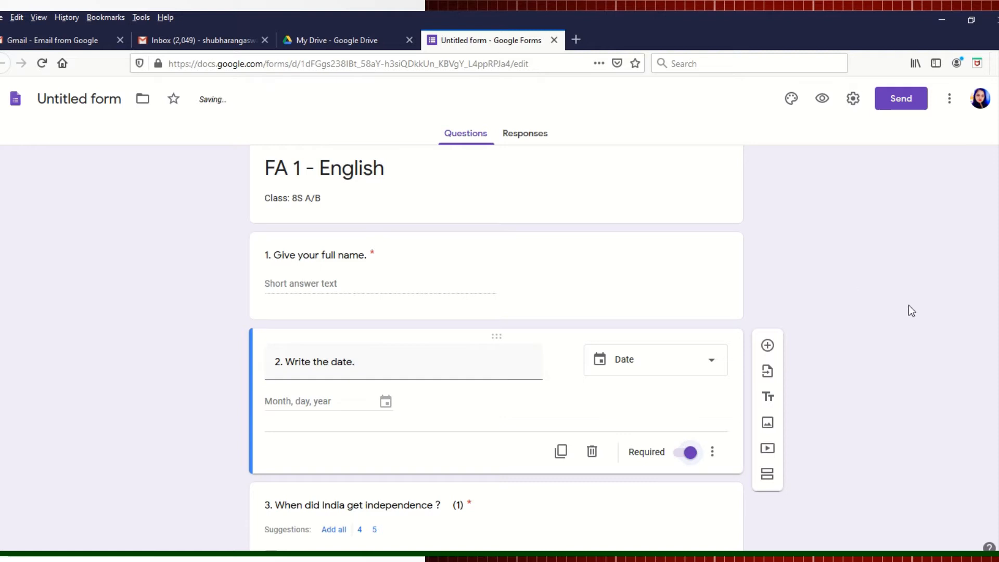
scroll(496, 349, down, 4)
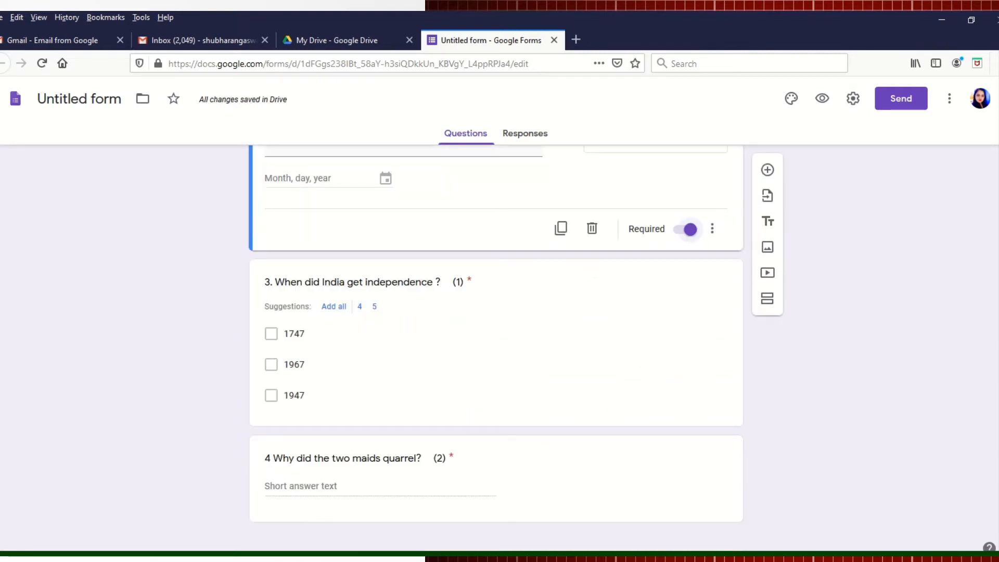
scroll(496, 349, up, 5)
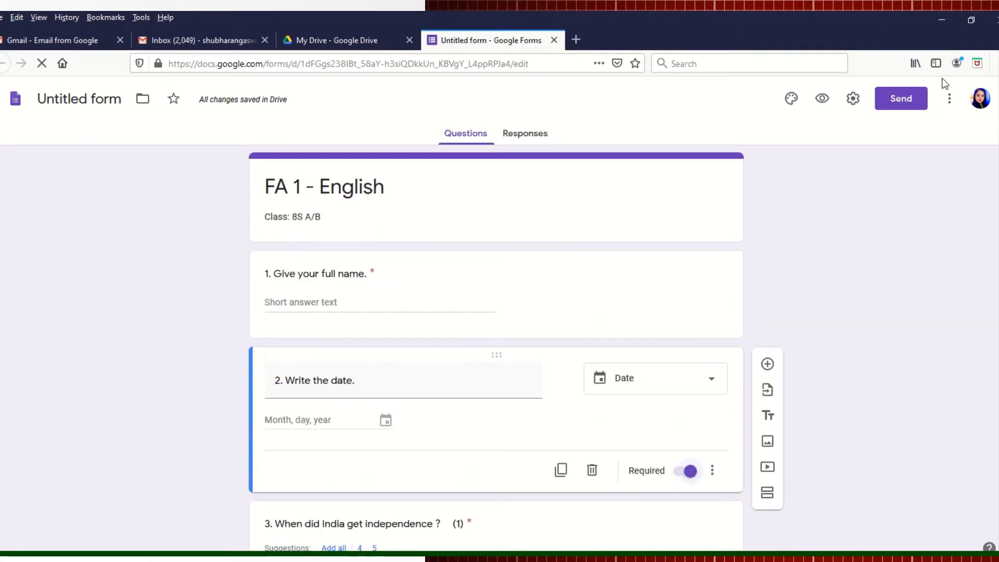
Step: Enable email-address collection and email the form, embedded in the message, to the student's address
click(902, 100)
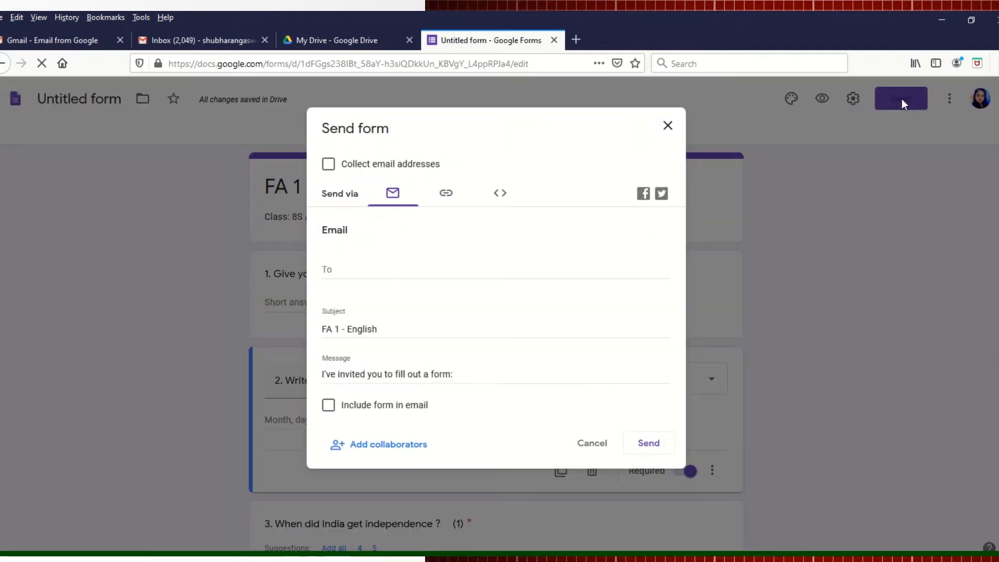
click(328, 164)
click(348, 265)
text(k)
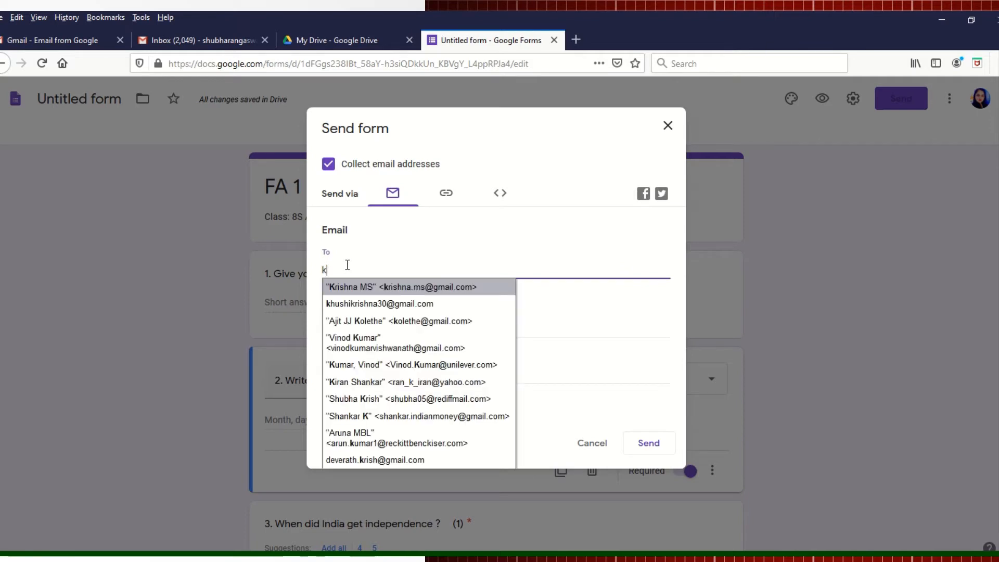
text(h)
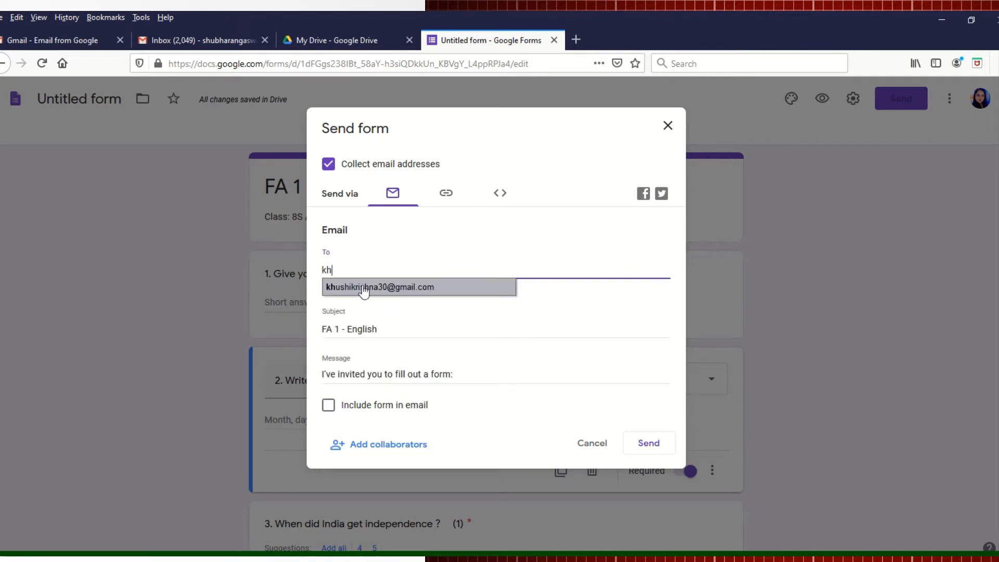
click(364, 290)
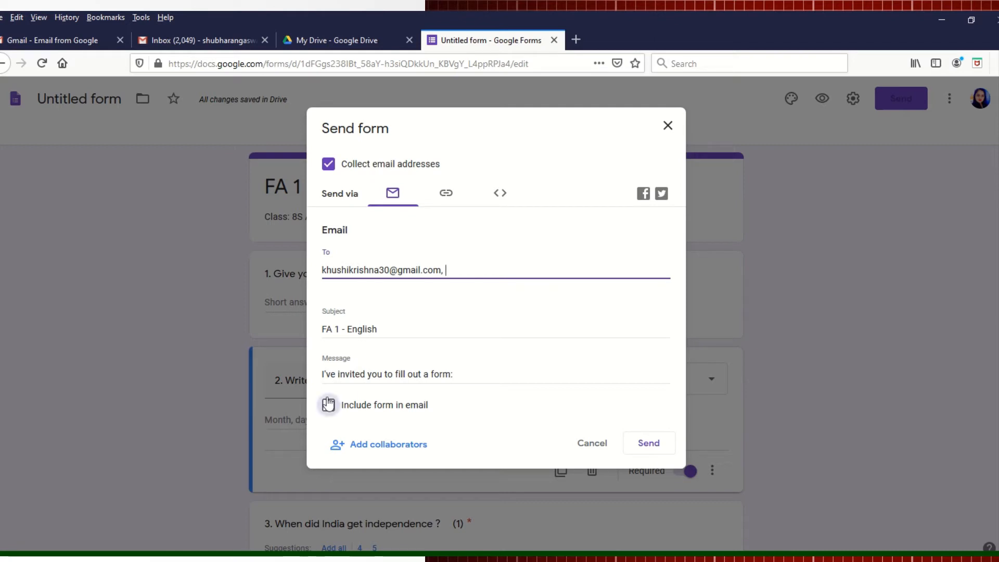
click(330, 413)
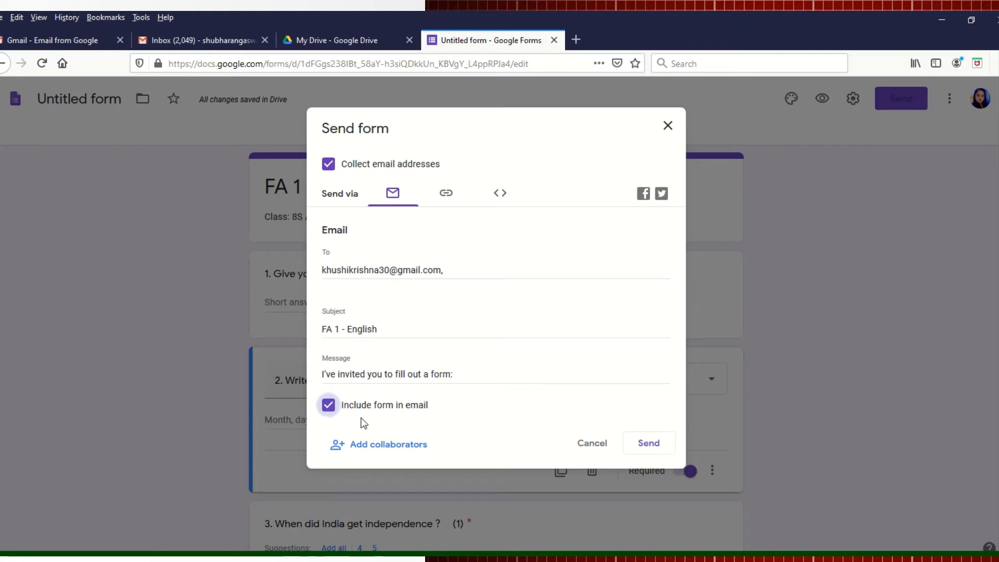
click(649, 444)
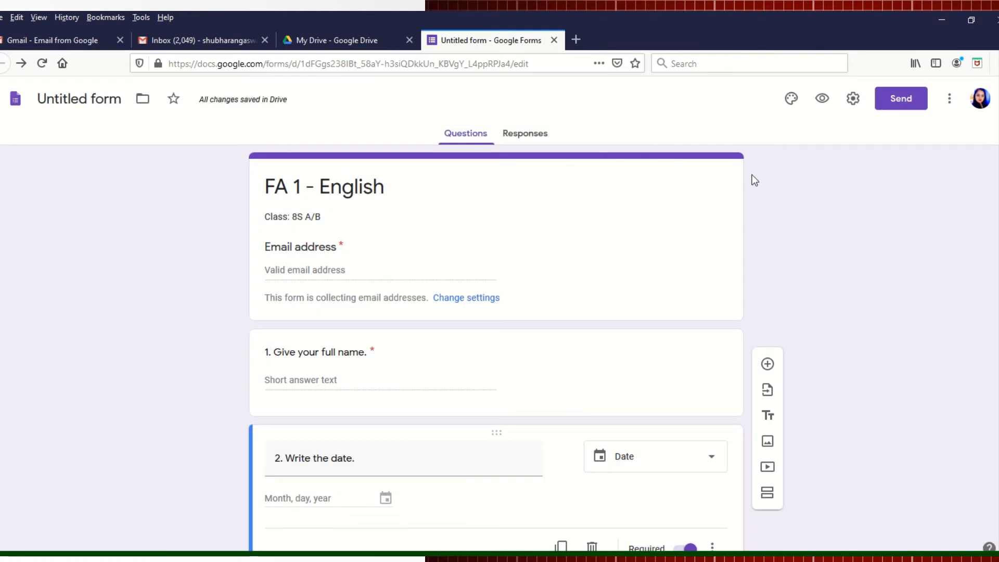
click(576, 39)
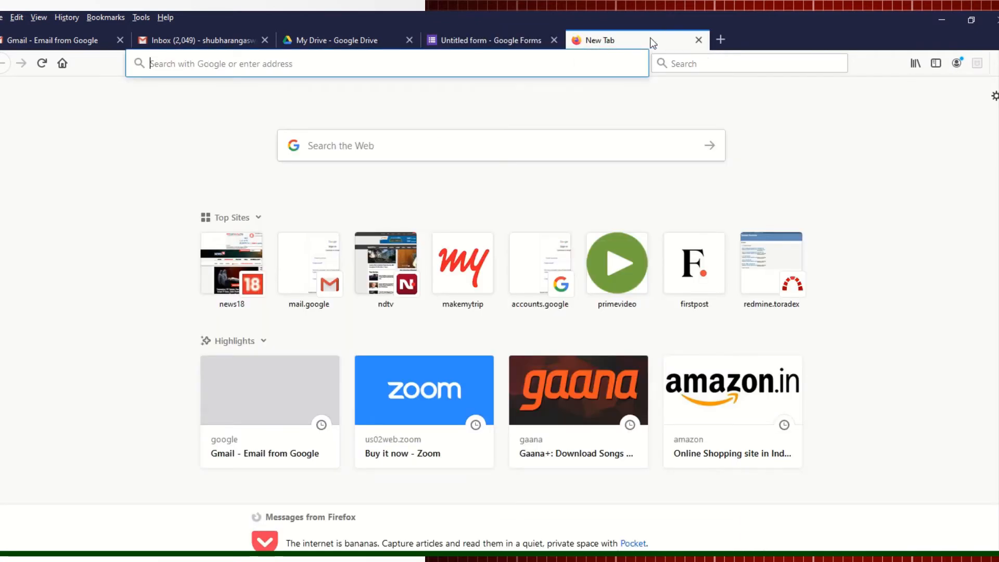
click(509, 65)
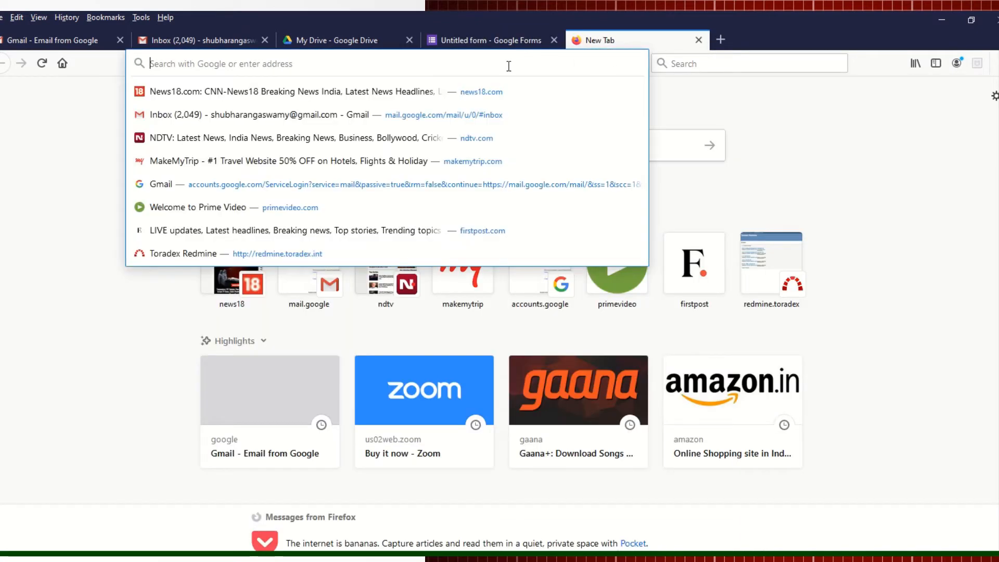
text(www)
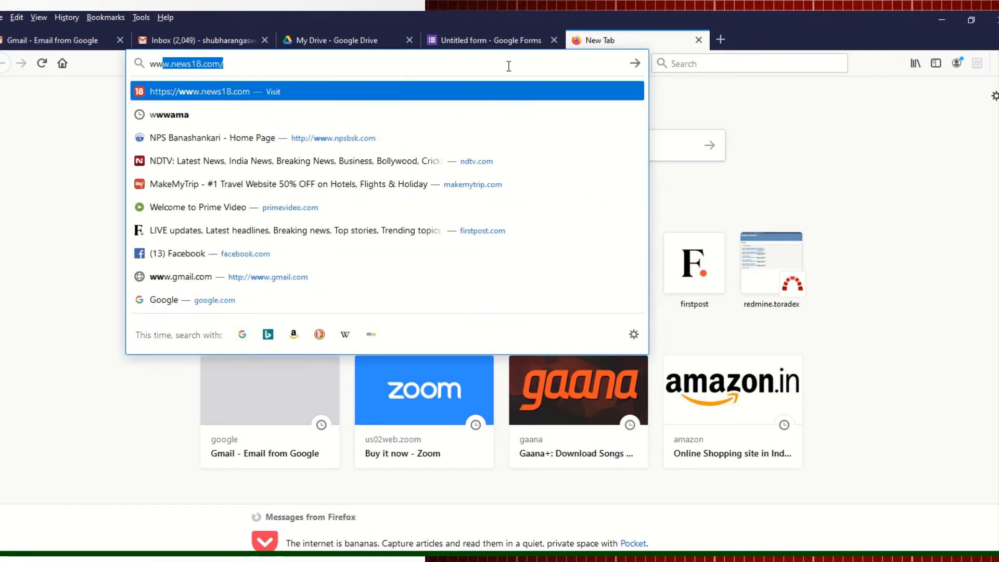
text(.)
key(BackSpace)
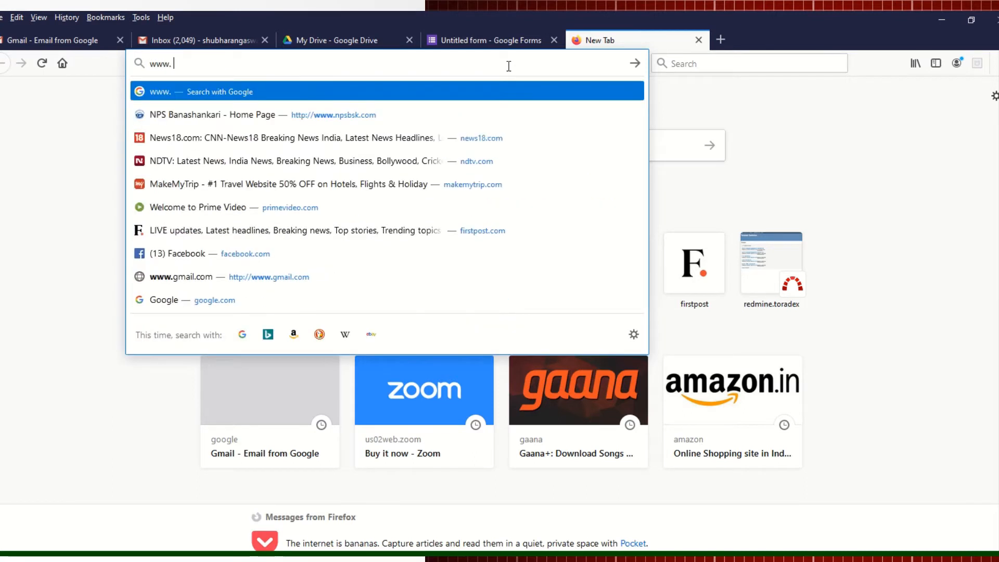
key(BackSpace)
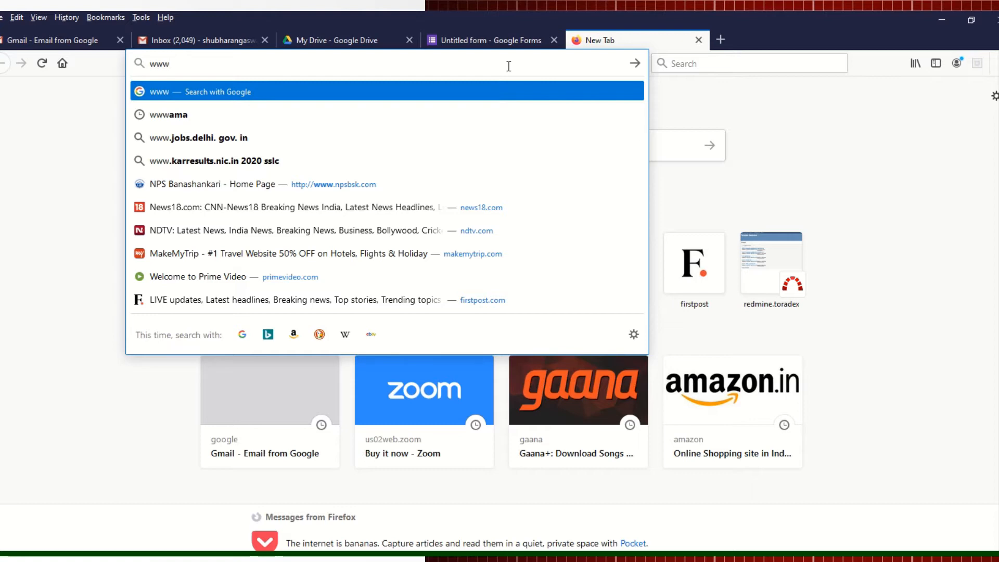
text(.ga)
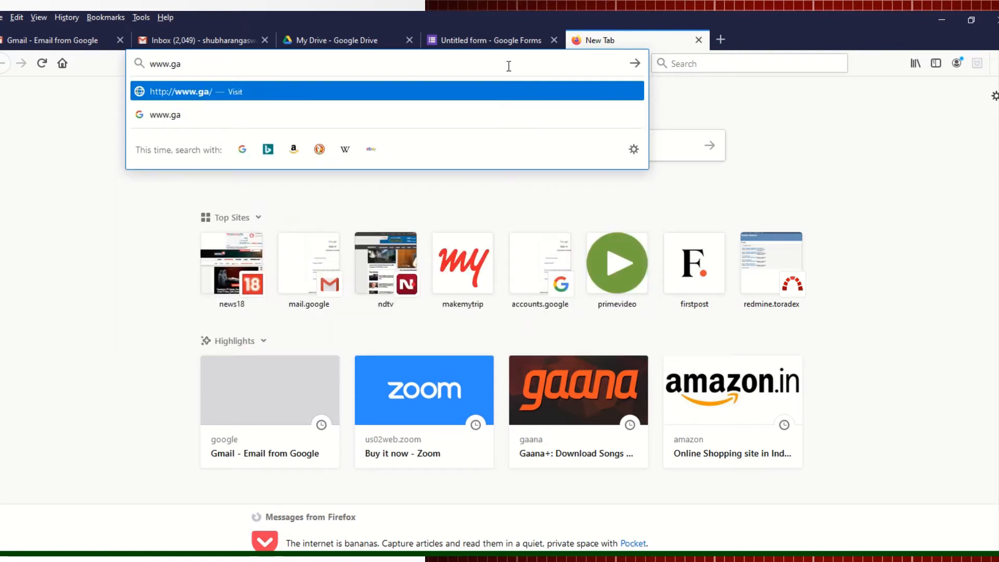
key(BackSpace)
text(mail.com/)
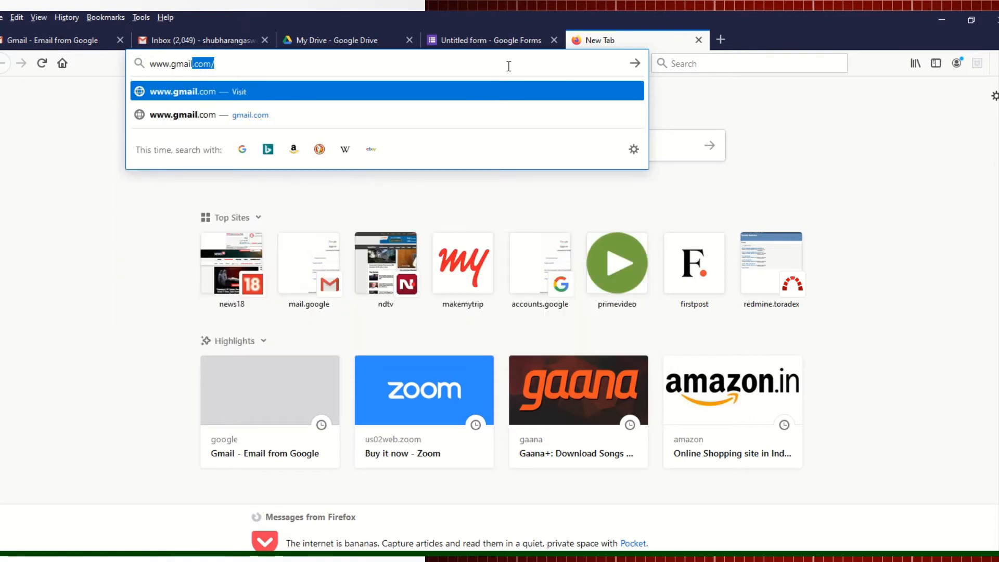
click(260, 66)
key(Return)
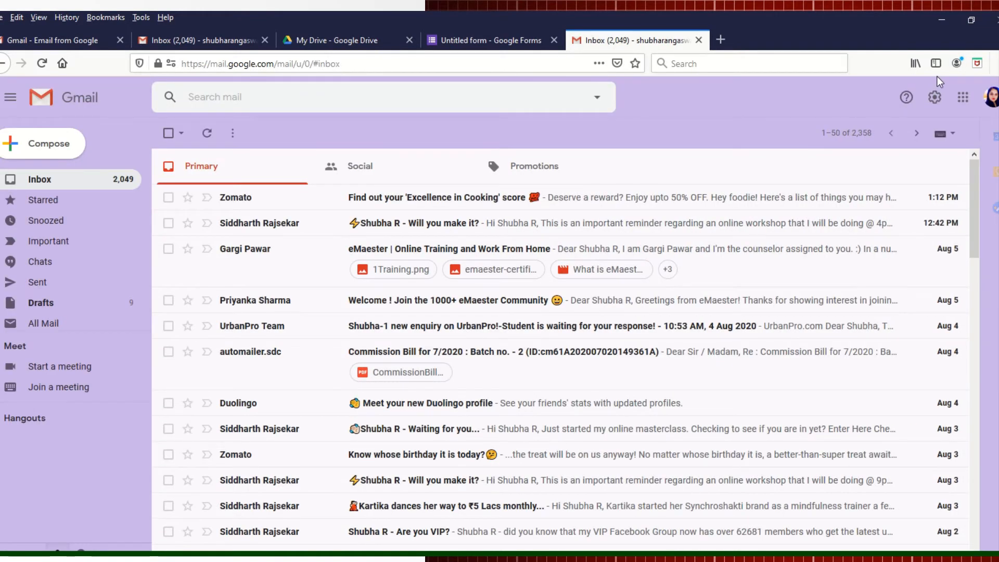
Step: Sign out of the current Google account and choose the student's account
click(992, 99)
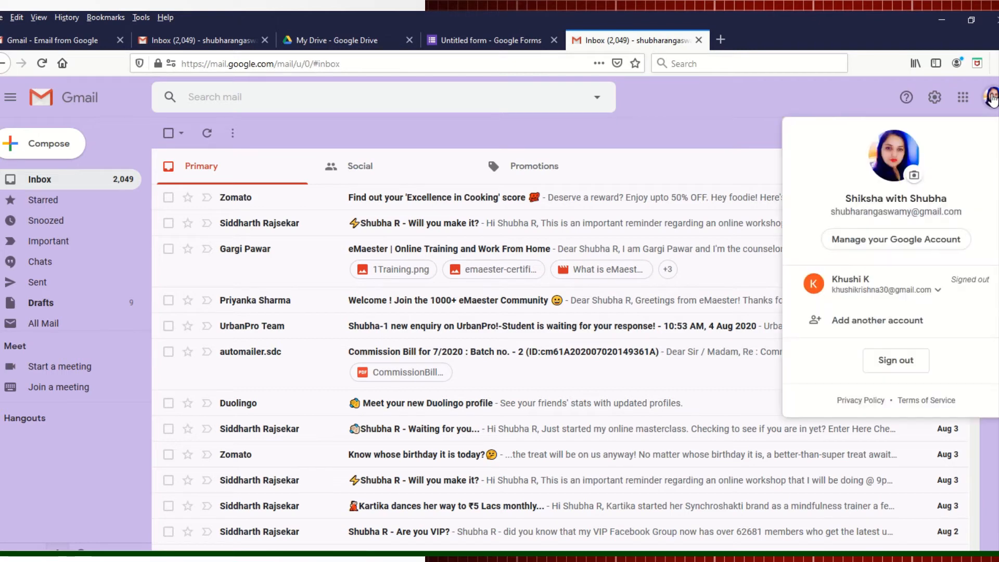
click(890, 360)
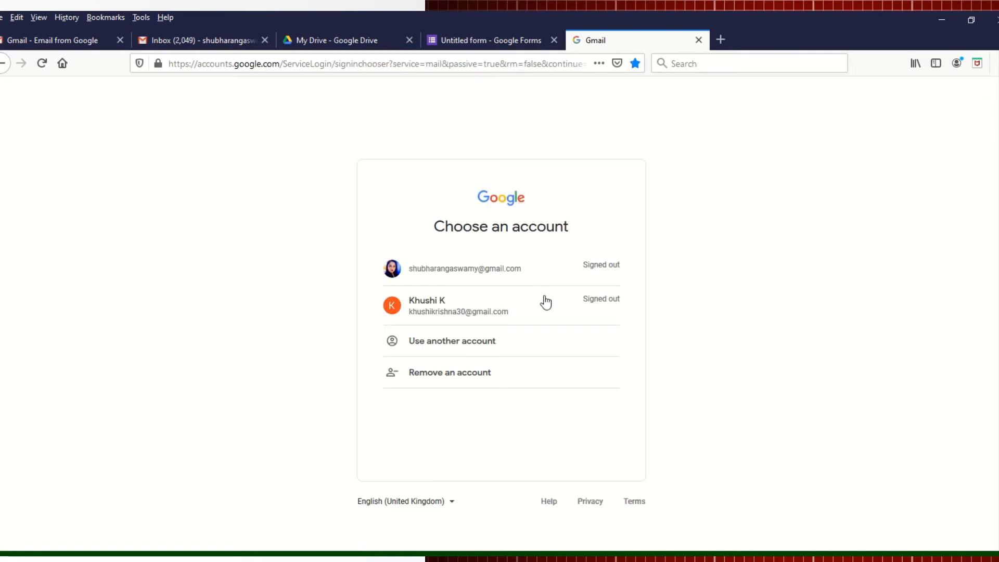
click(520, 311)
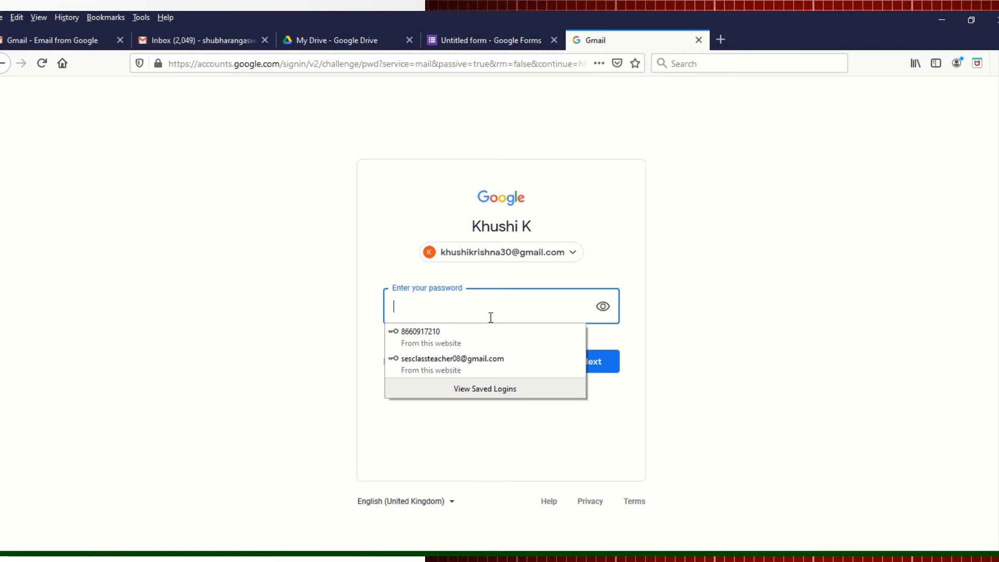
Step: Enter the student's account password, retrying after the error, until the inbox loads
text(****)
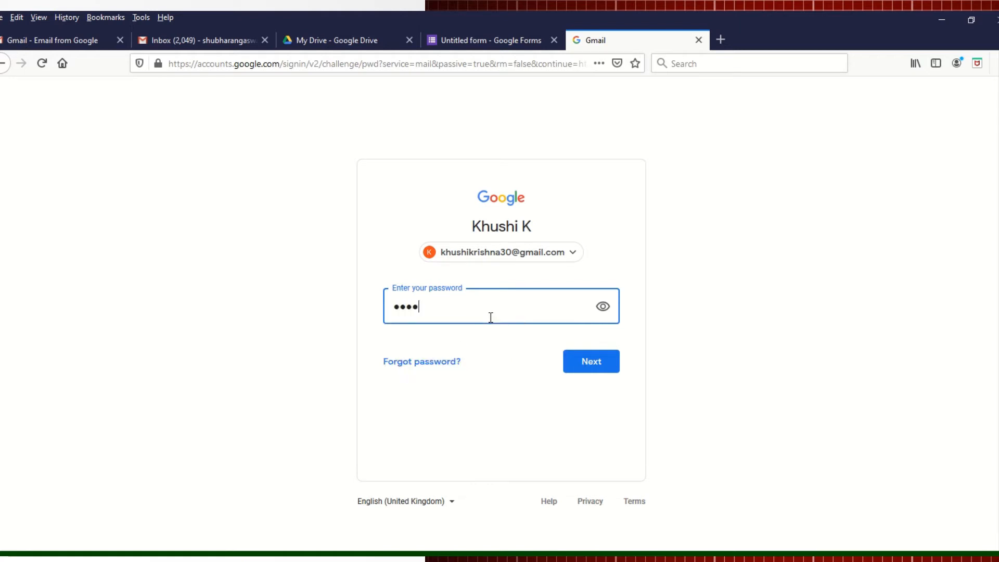
text(*******)
click(575, 360)
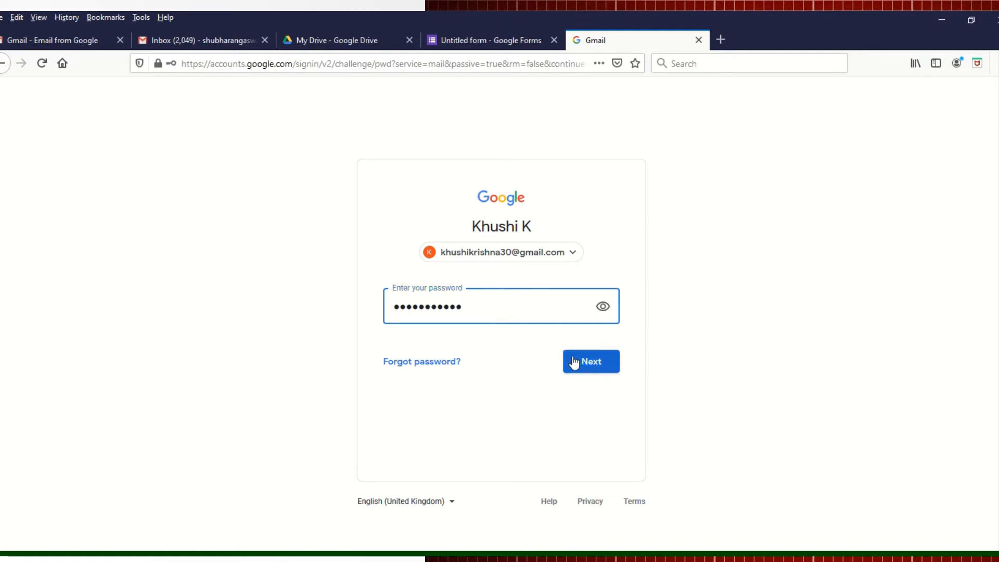
click(333, 175)
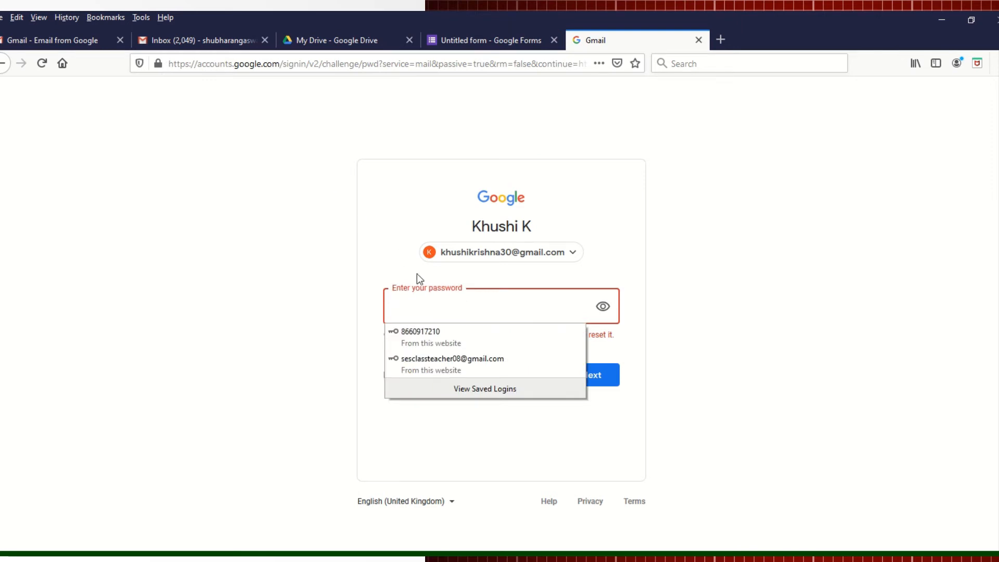
text(****)
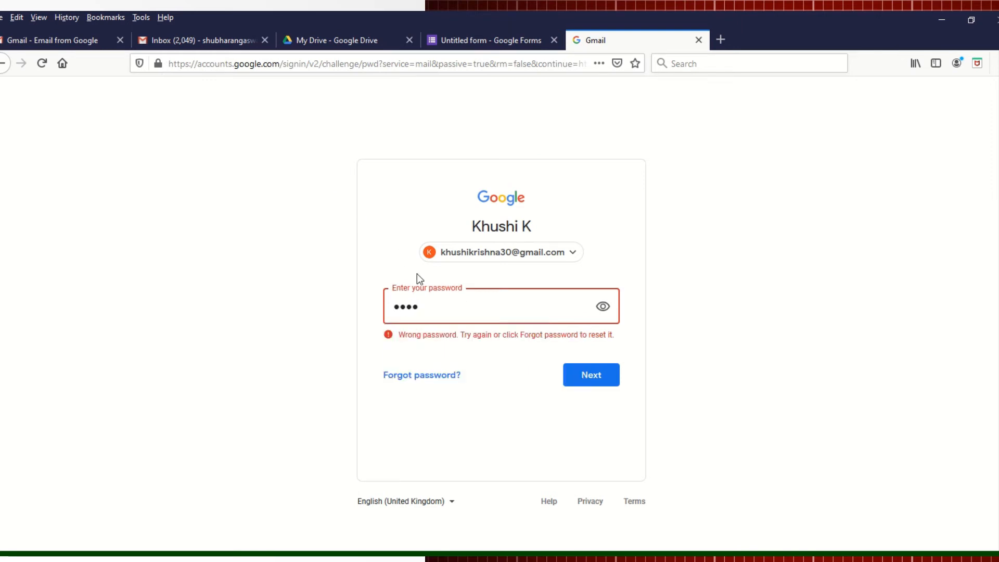
text(*******)
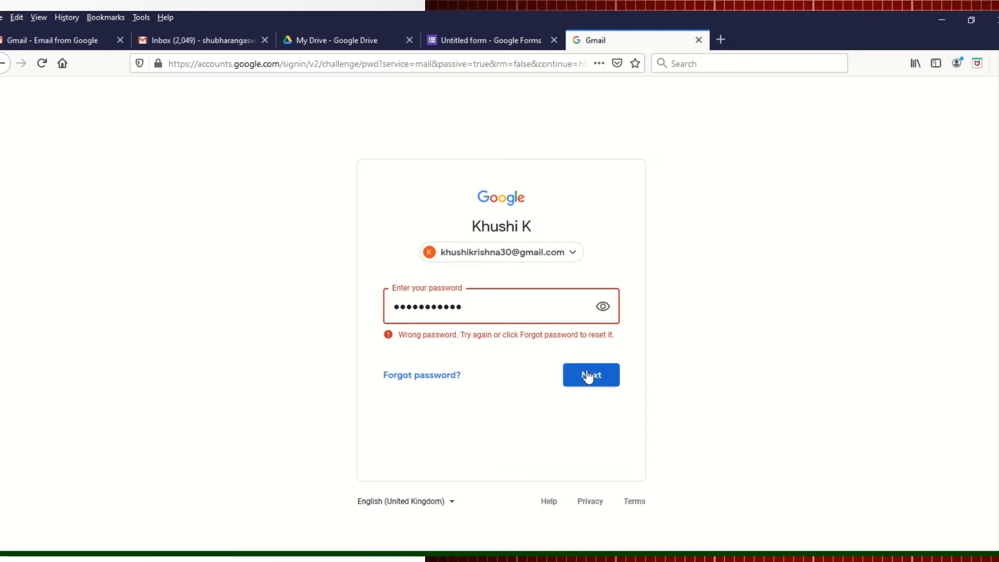
click(588, 375)
text(*************)
click(588, 376)
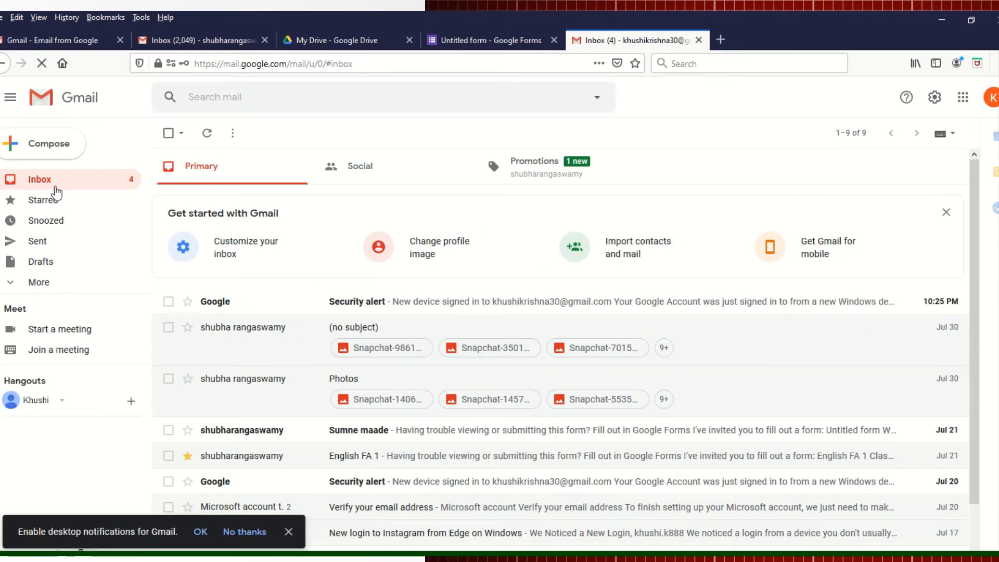
Step: Dismiss the notifications prompt and open All Mail from the expanded folder list
click(53, 184)
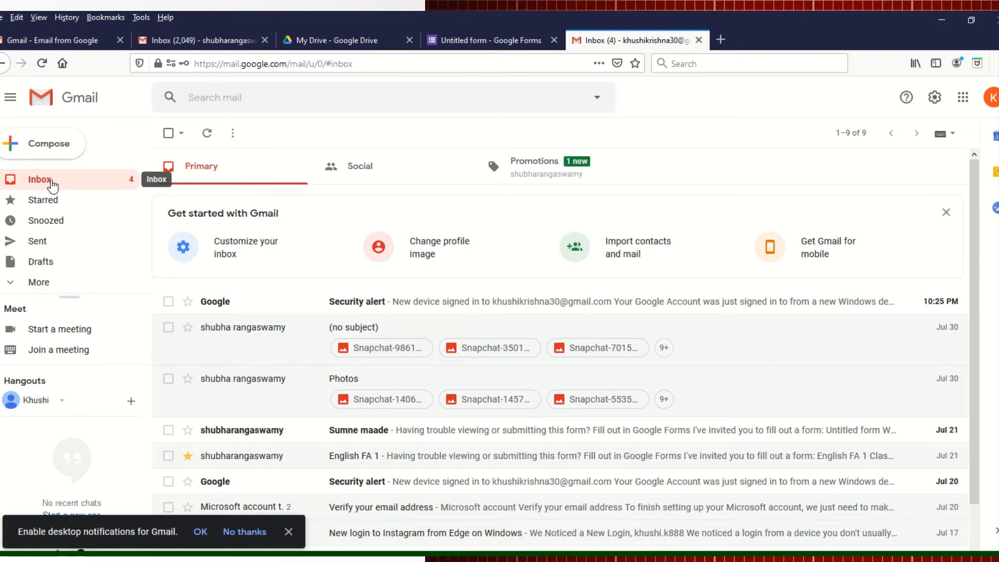
click(52, 184)
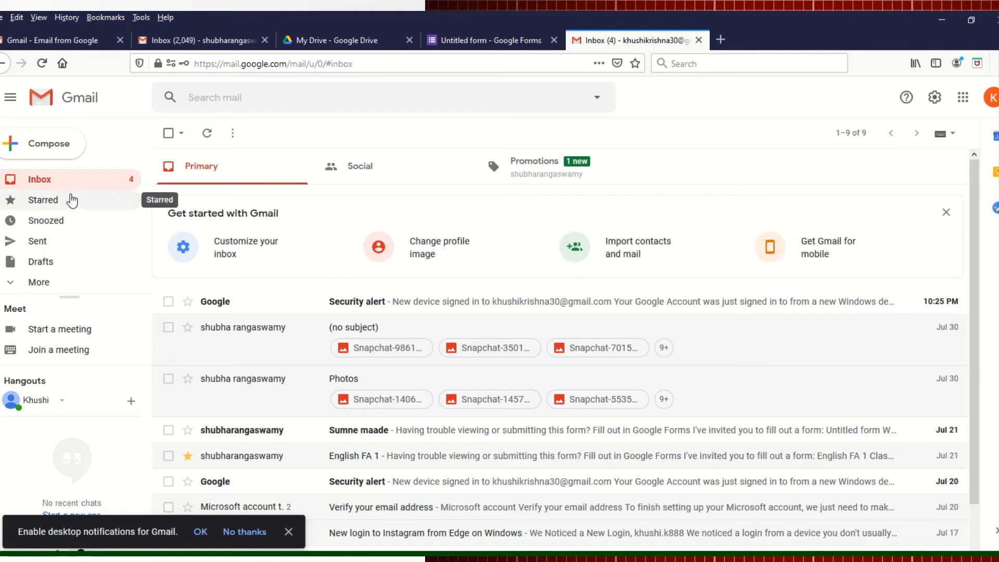
click(287, 532)
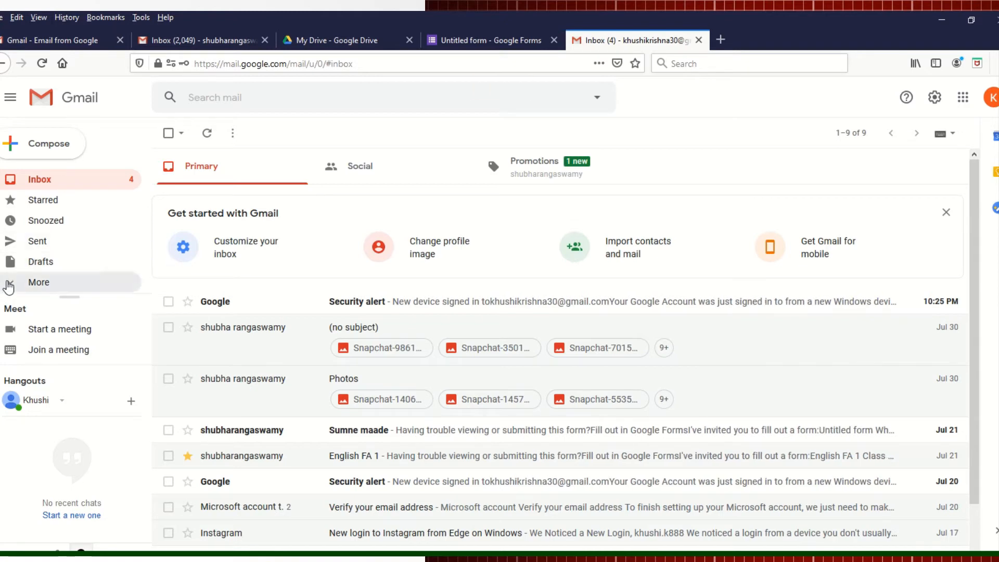
click(9, 285)
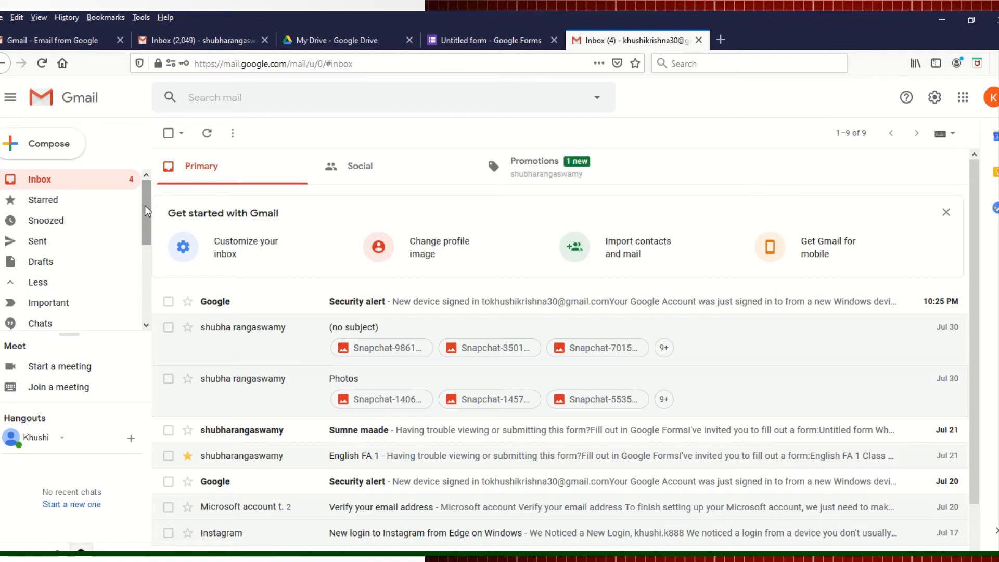
drag(147, 211, 146, 242)
scroll(83, 281, down, 1)
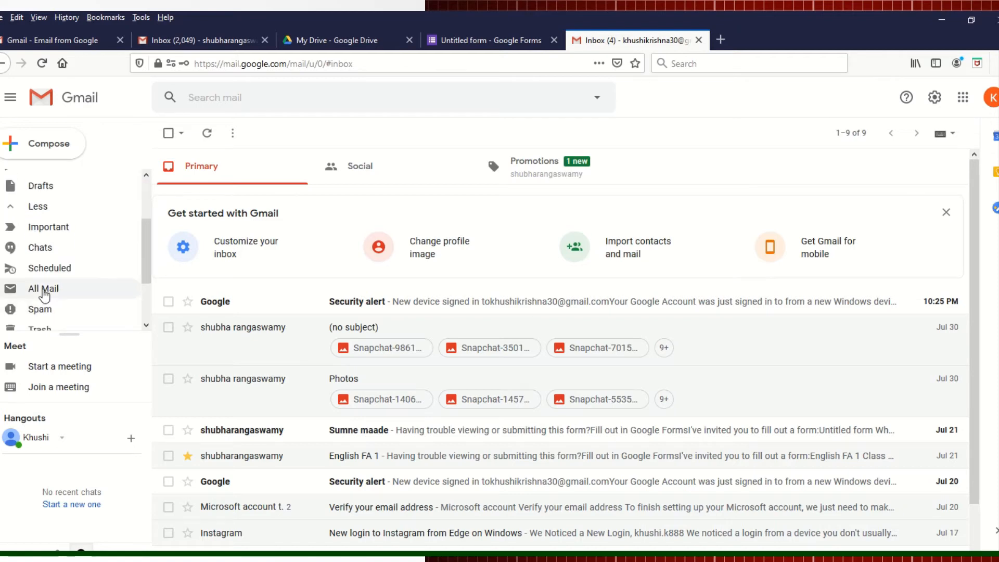
click(45, 291)
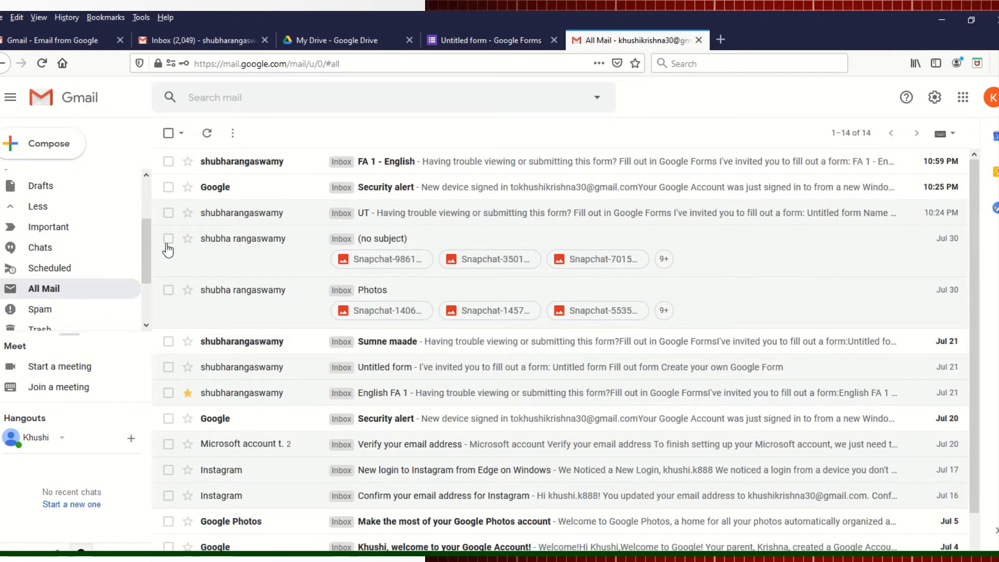
Step: Open the FA 1 - English email, enter the student's full name and date August 6
click(386, 165)
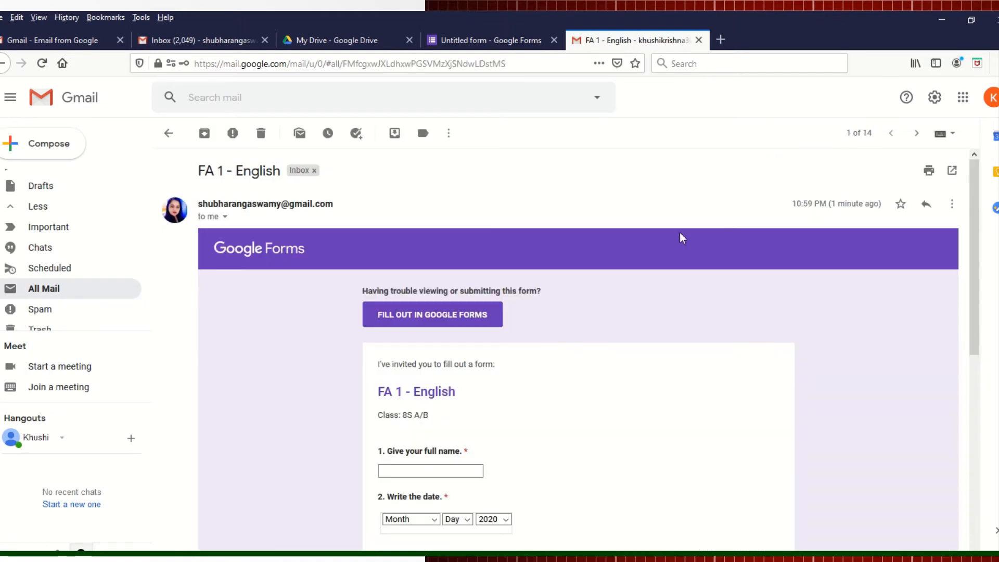
scroll(979, 237, down, 3)
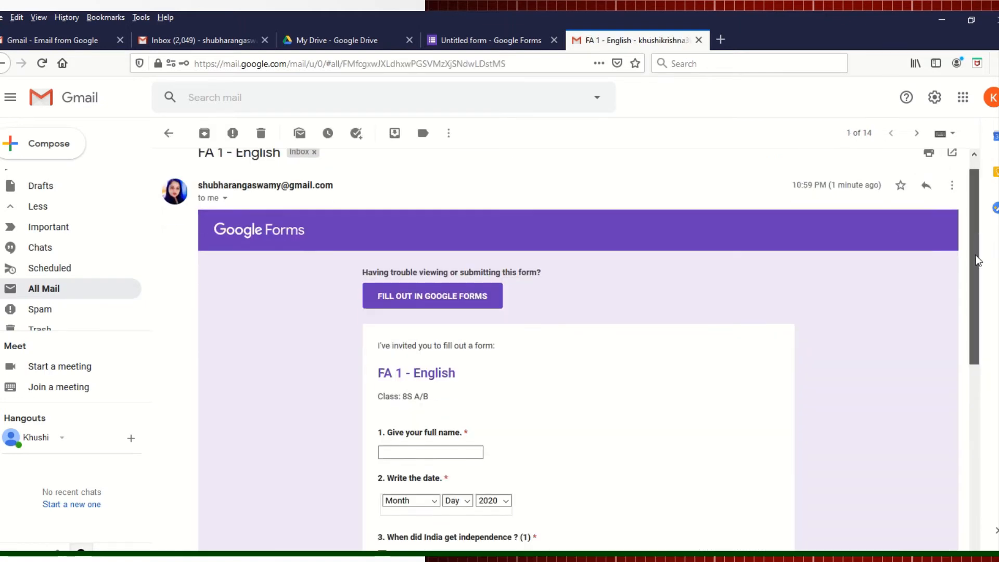
click(426, 359)
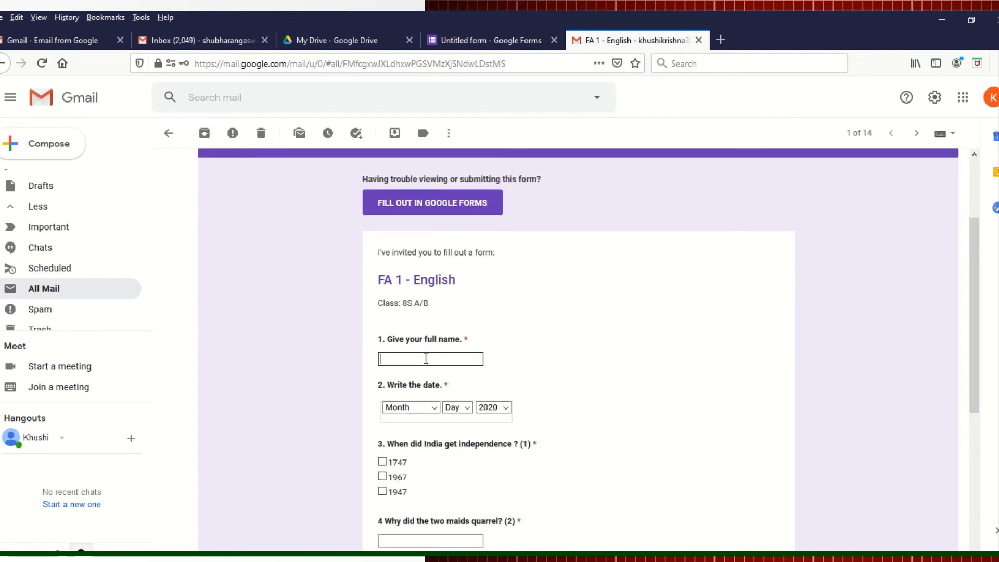
text(Khushi K)
click(434, 407)
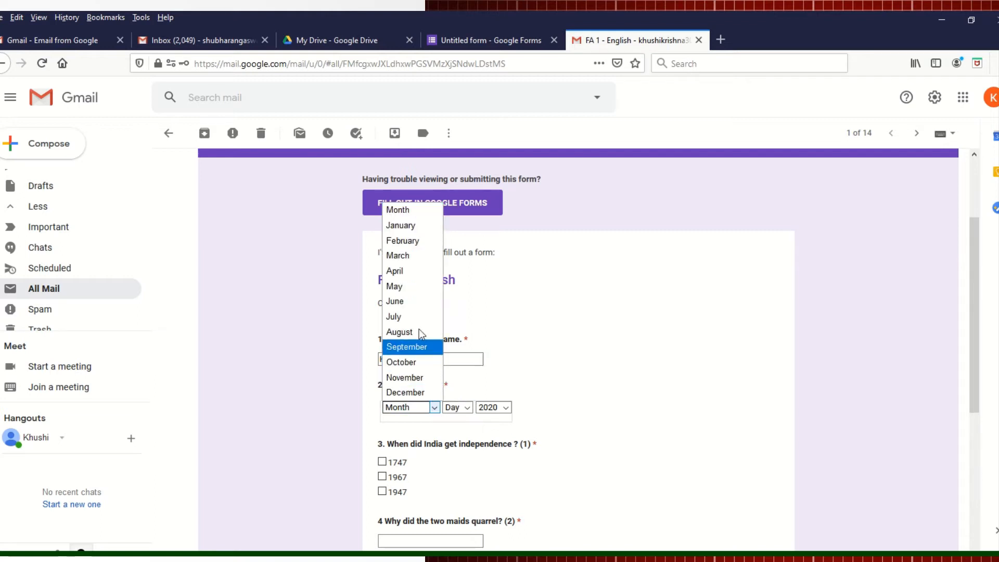
click(409, 332)
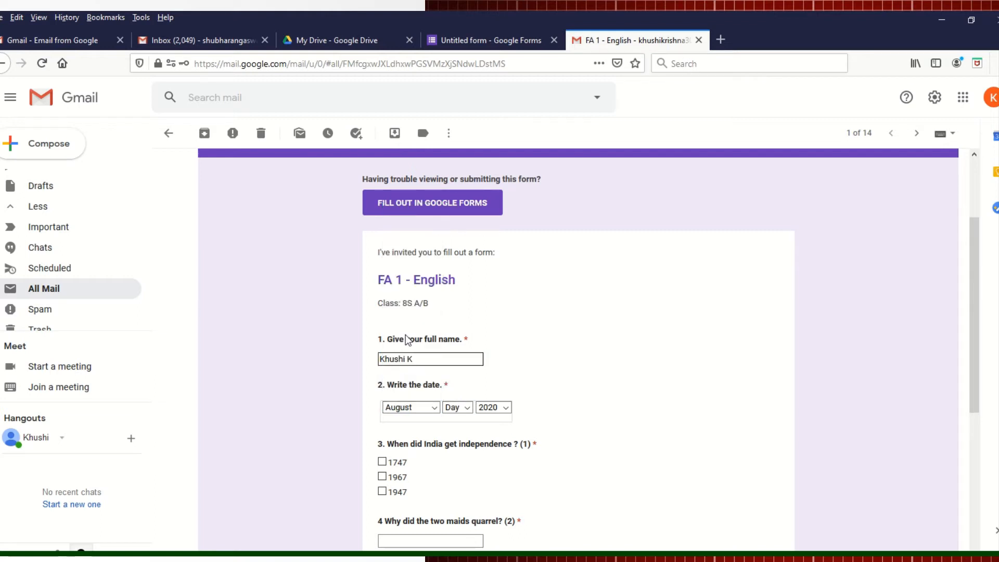
click(469, 410)
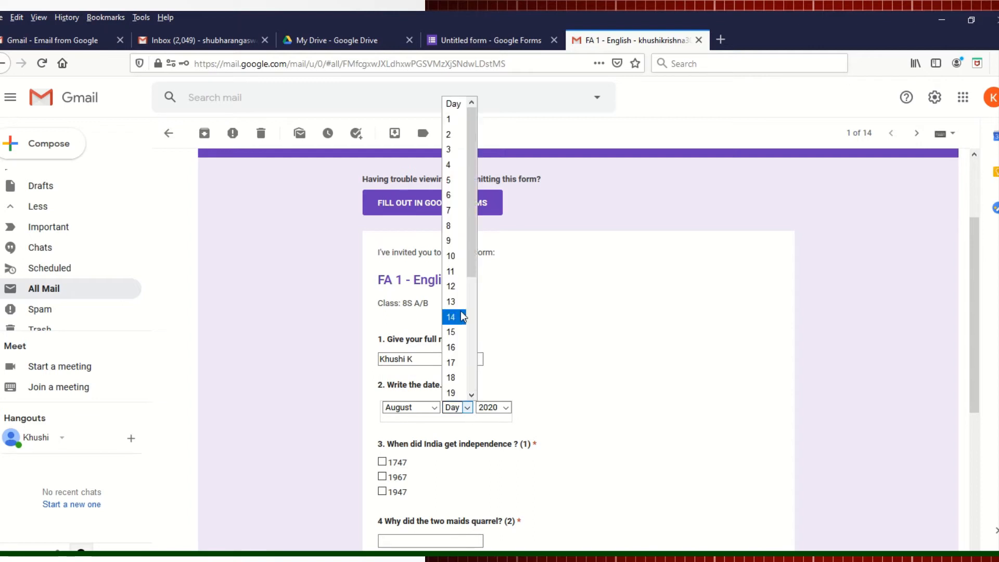
click(451, 195)
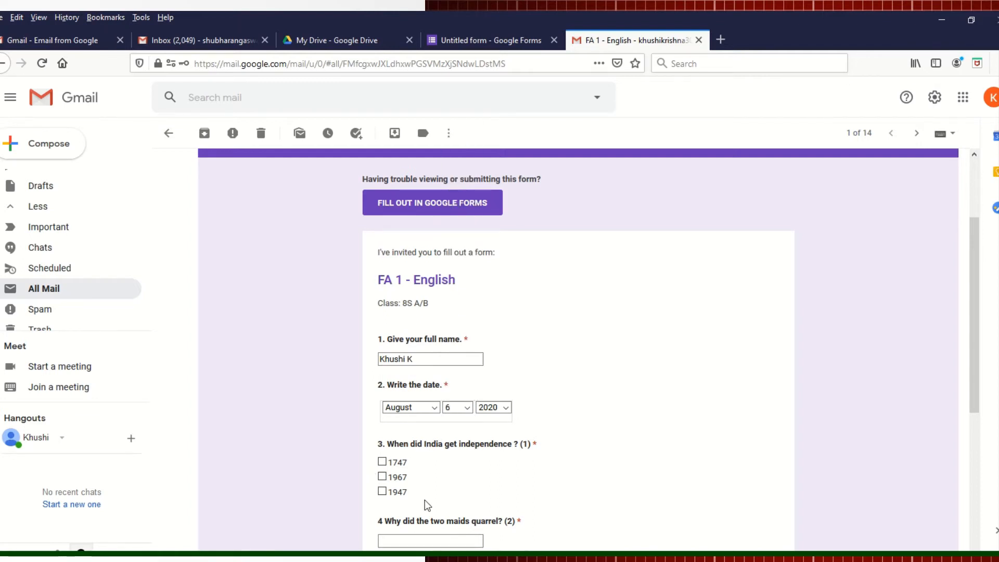
Step: Tick 1947, answer question 4 about the maids quarrelling over one pumpkin, and submit
click(381, 492)
drag(978, 322, 987, 384)
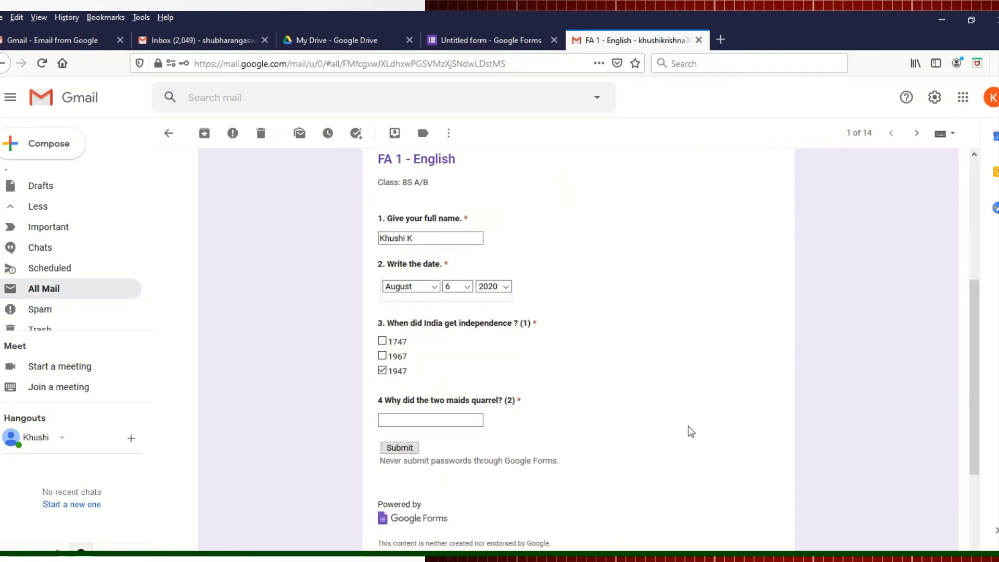
click(434, 419)
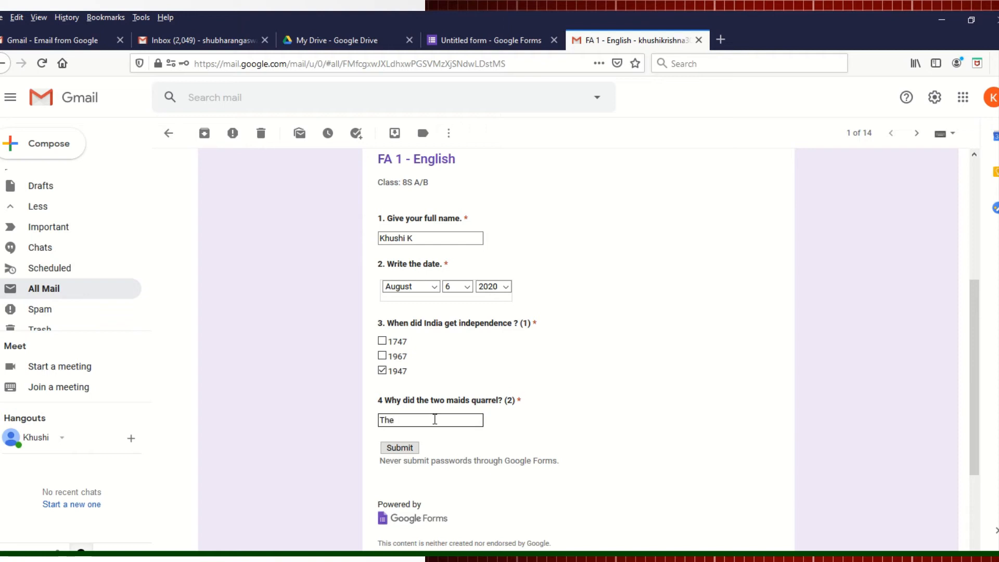
text(ma)
text(ids quarelle)
text(d as they w)
text(anted to )
text(buy the )
text(same)
text( pumpkin)
text( and there )
text(was only)
text( one.)
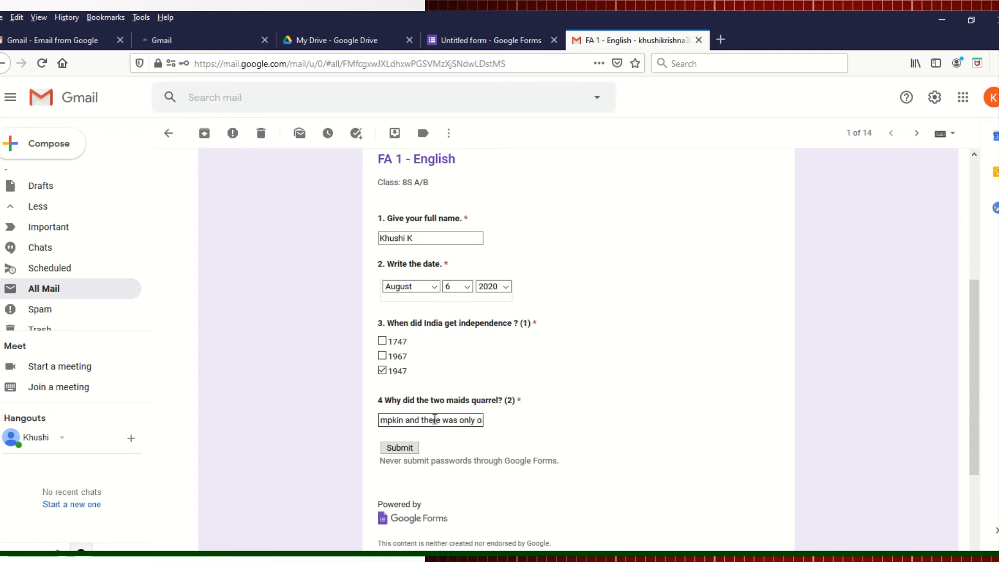
click(403, 449)
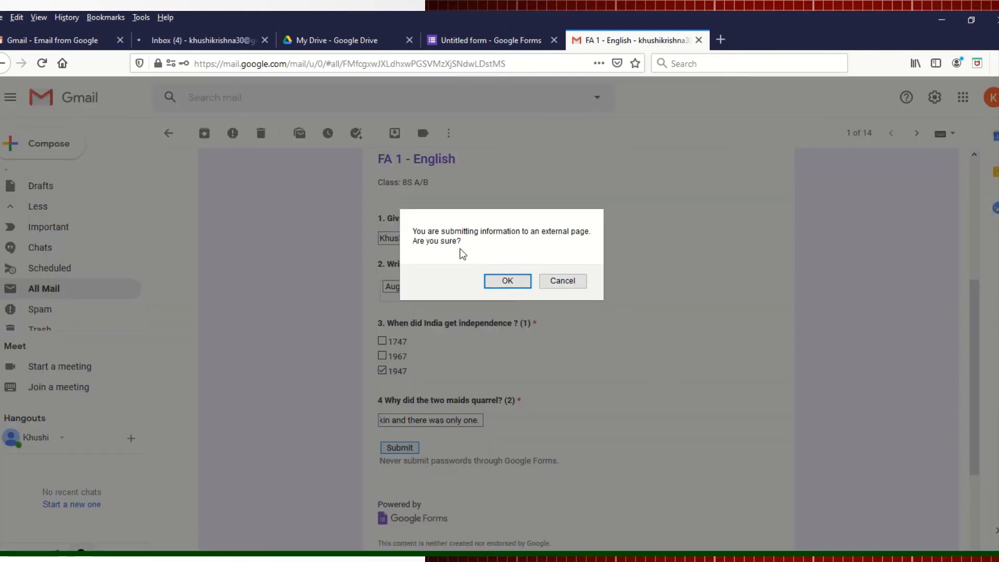
Step: Confirm the external-page prompt, fill in the respondent's email address, and submit the quiz
click(508, 281)
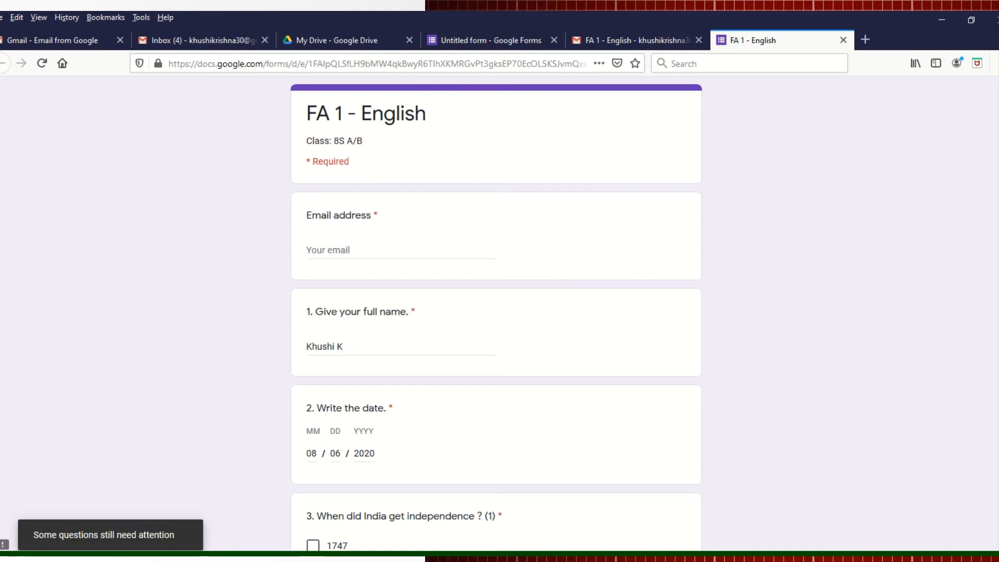
click(372, 241)
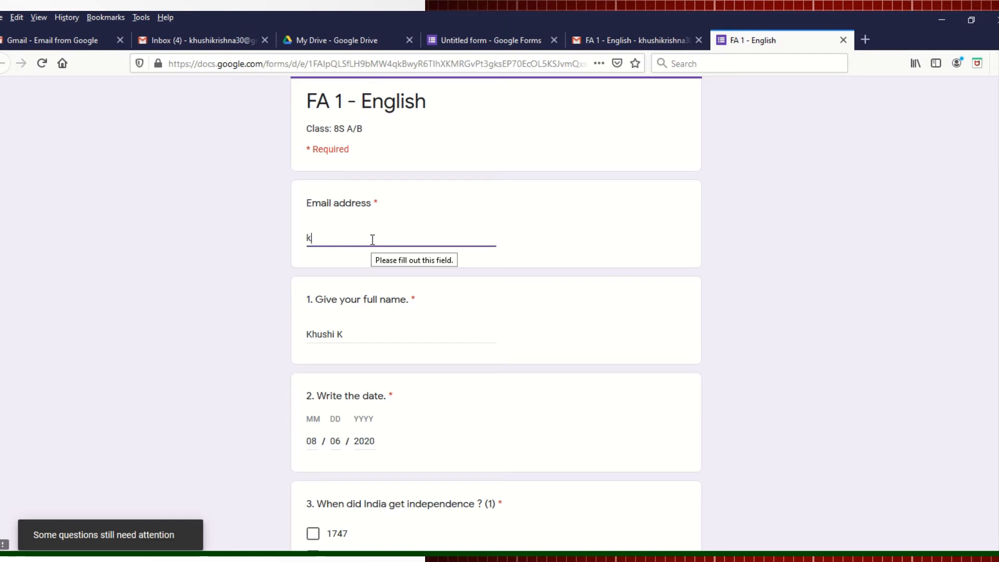
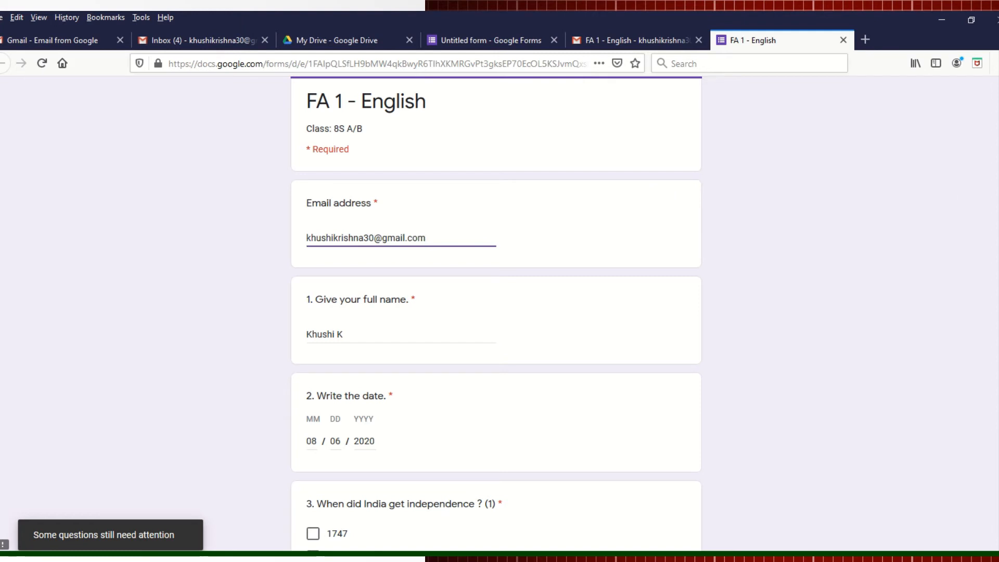
scroll(669, 350, down, 6)
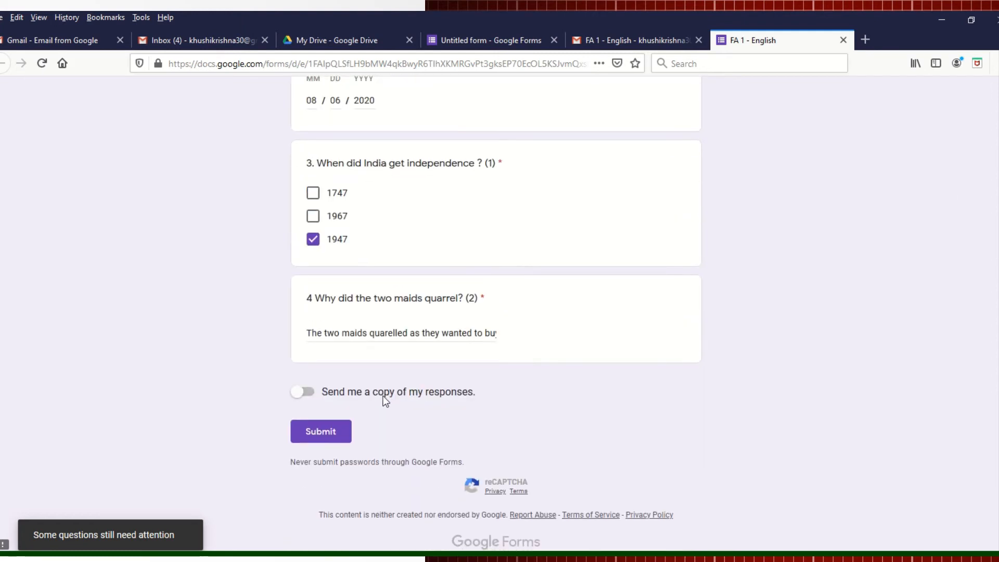
click(329, 433)
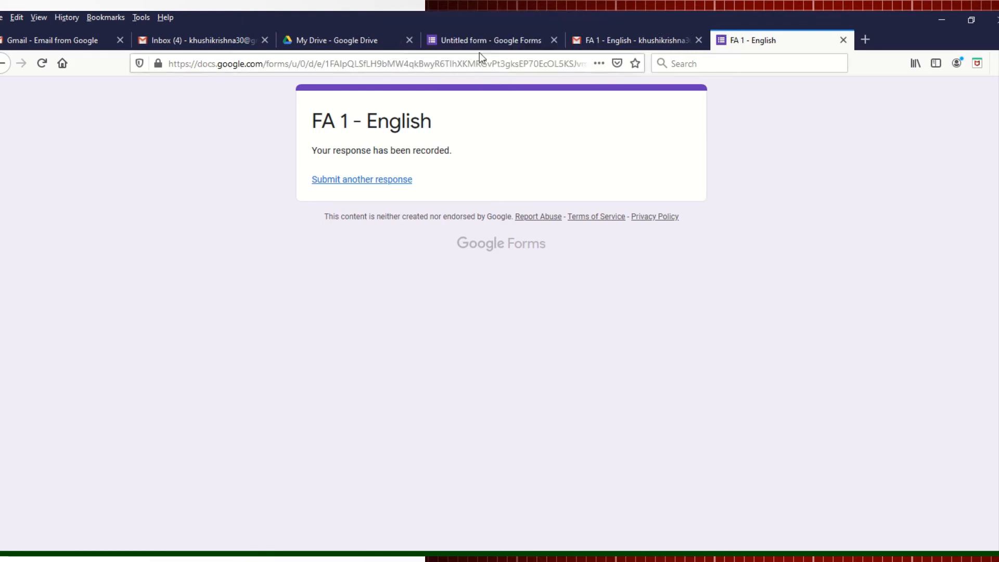
Step: Check the form tab, then return to Gmail and select the signed-out teacher account
click(483, 42)
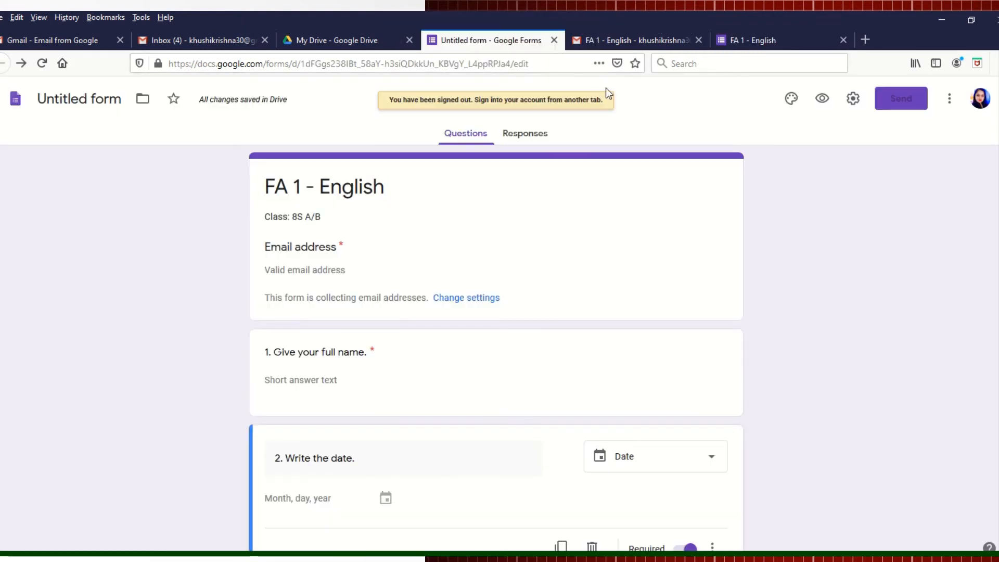
click(474, 138)
click(201, 38)
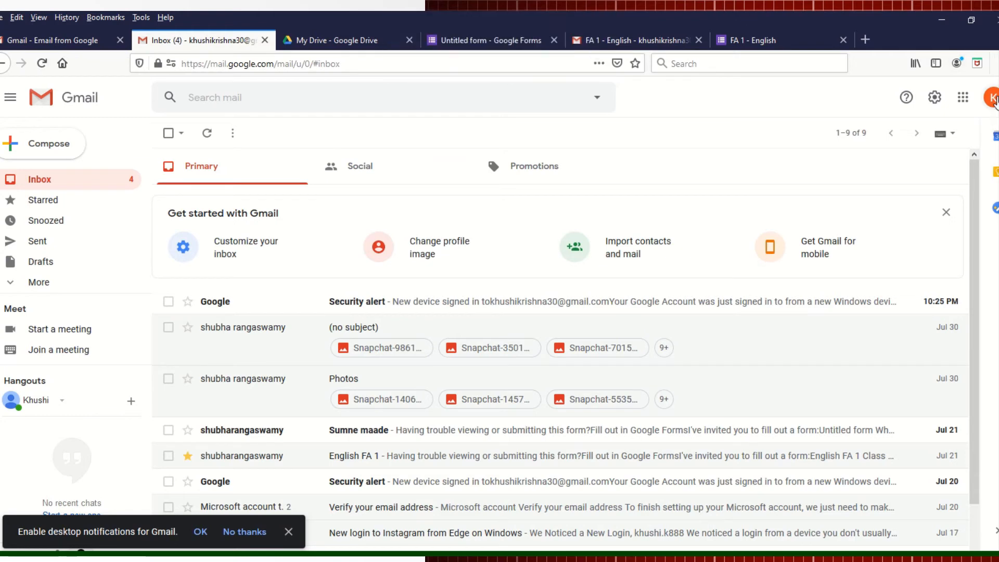
click(993, 99)
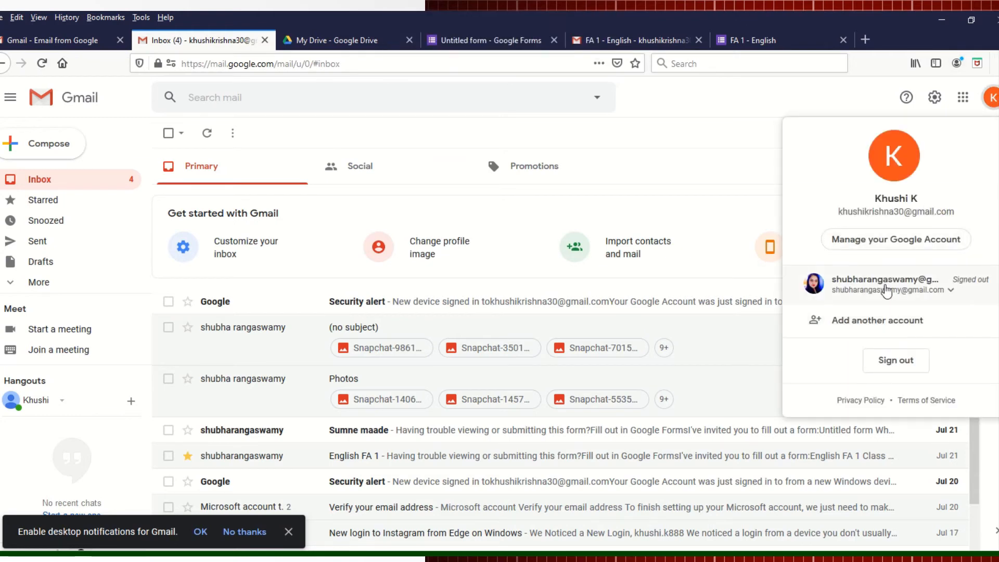
click(887, 292)
Step: Enter the teacher account's password to sign back in, then return to the quiz form
click(801, 317)
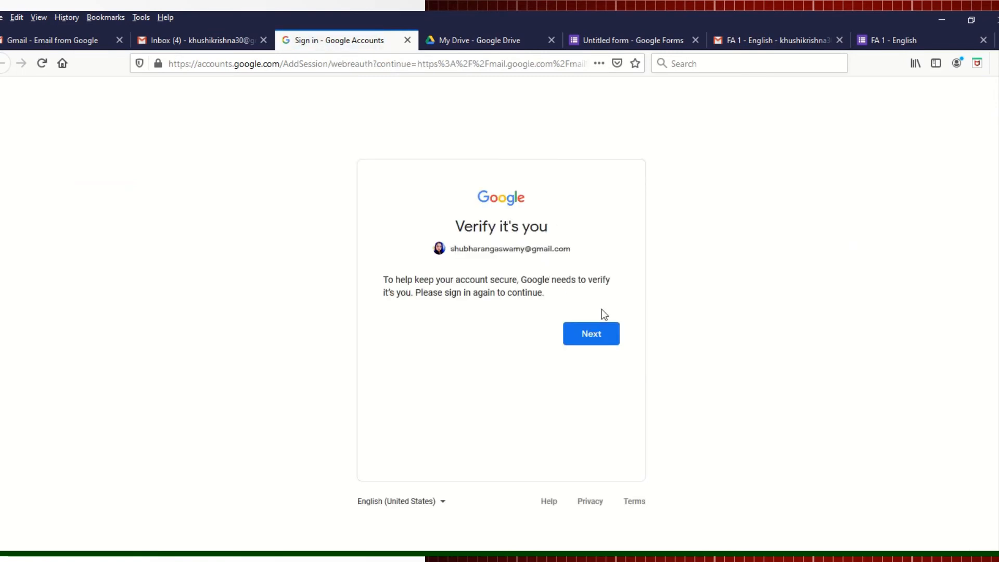
click(599, 335)
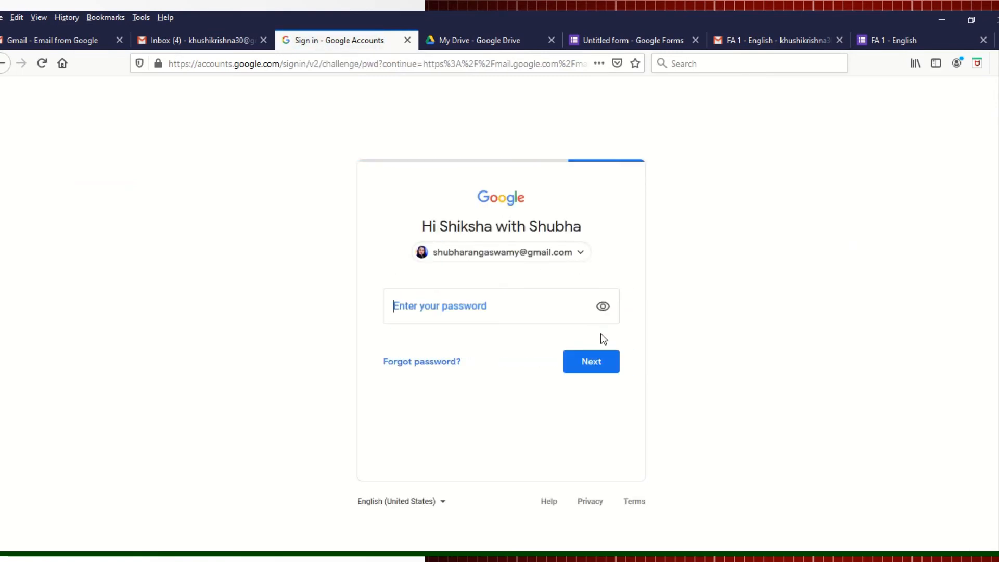
text(*******)
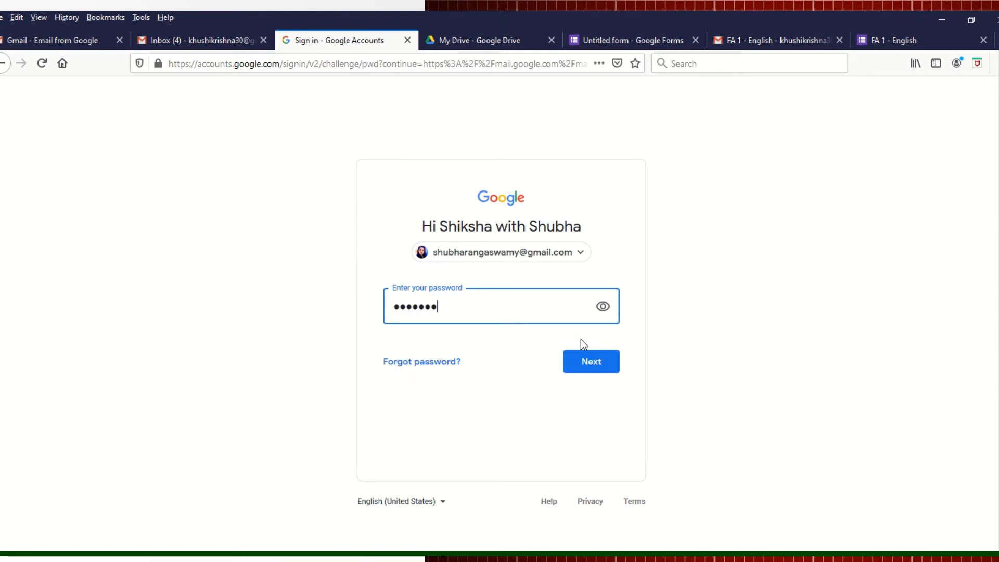
text(*)
click(582, 364)
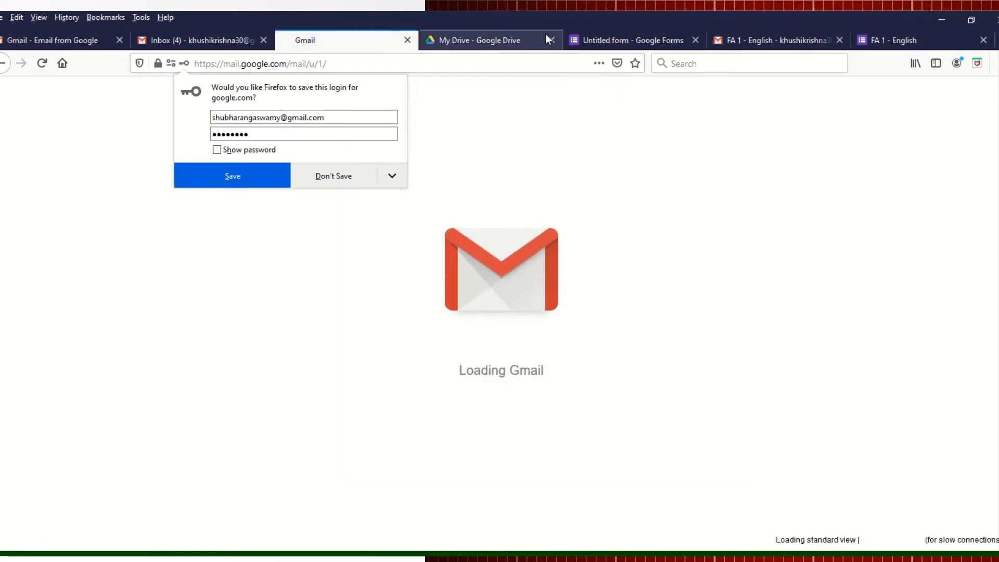
click(624, 41)
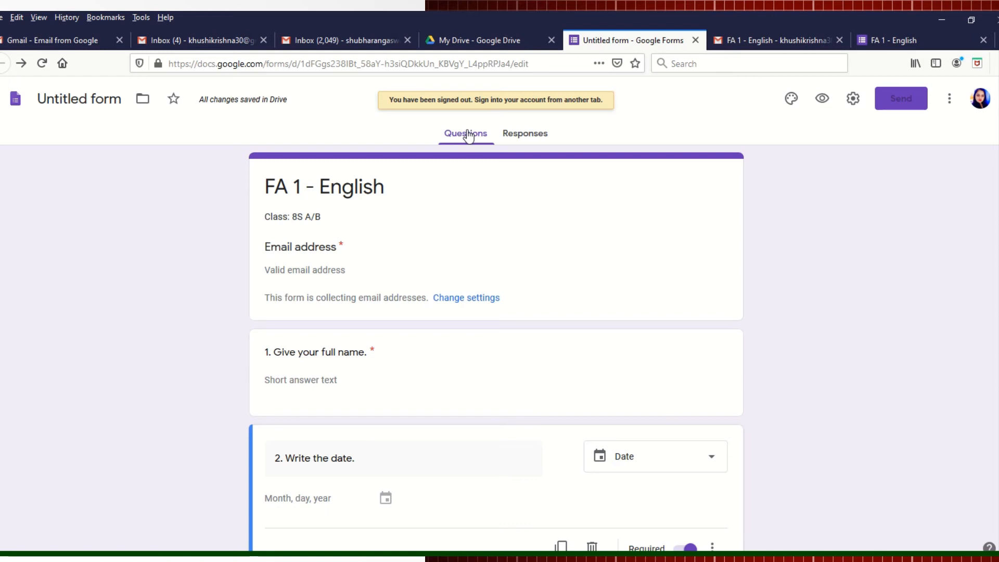
Step: Open the form's Responses tab and reload the page after the access-changed notice
click(526, 133)
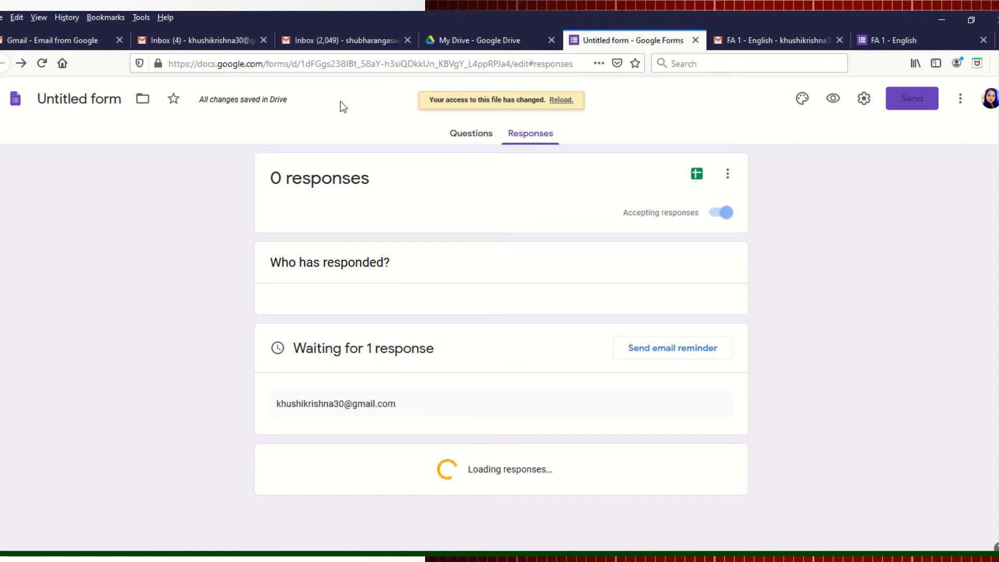
mouse_move(459, 18)
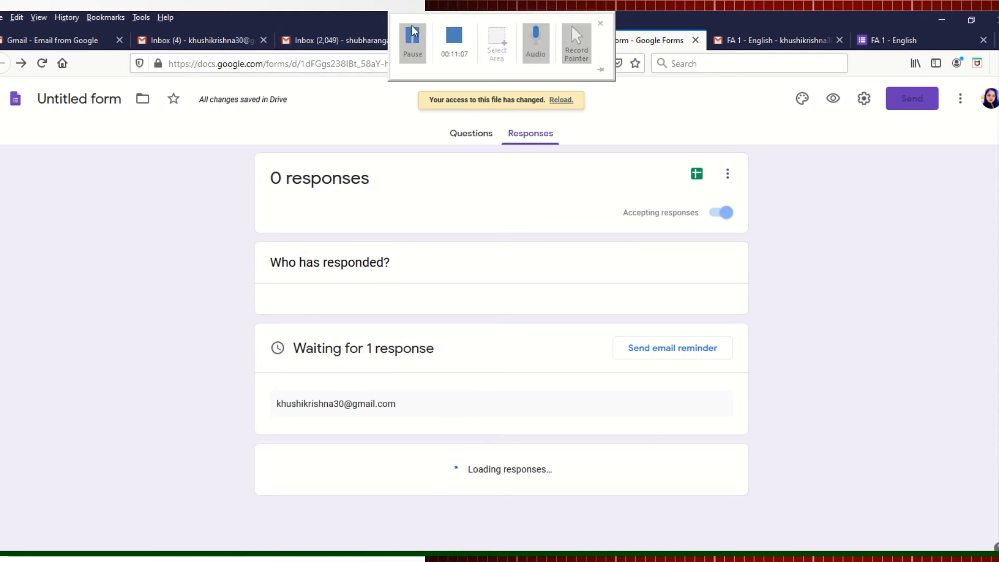
click(412, 36)
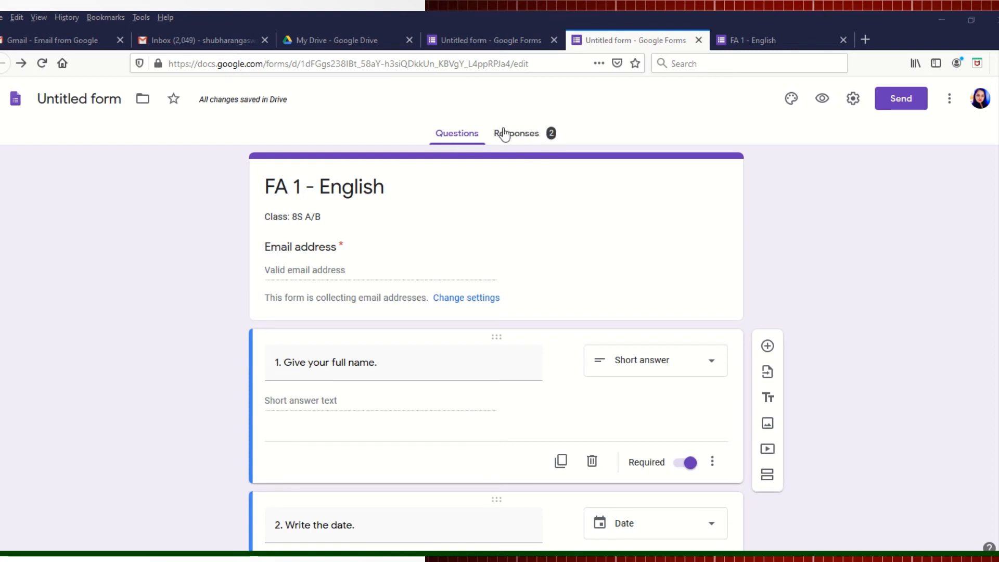
Step: Scroll through the Summary charts of the 2 quiz responses
click(503, 134)
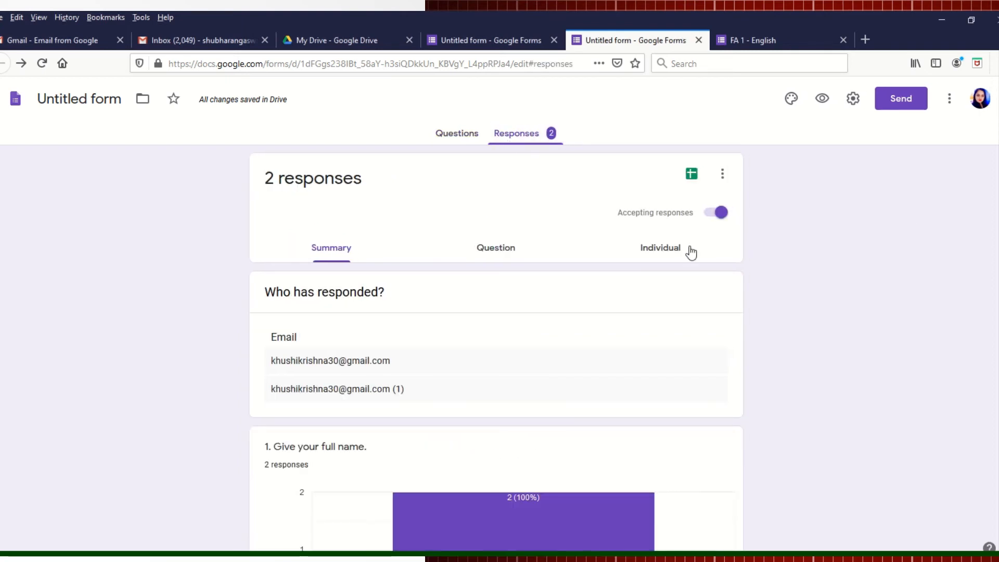
scroll(496, 348, down, 3)
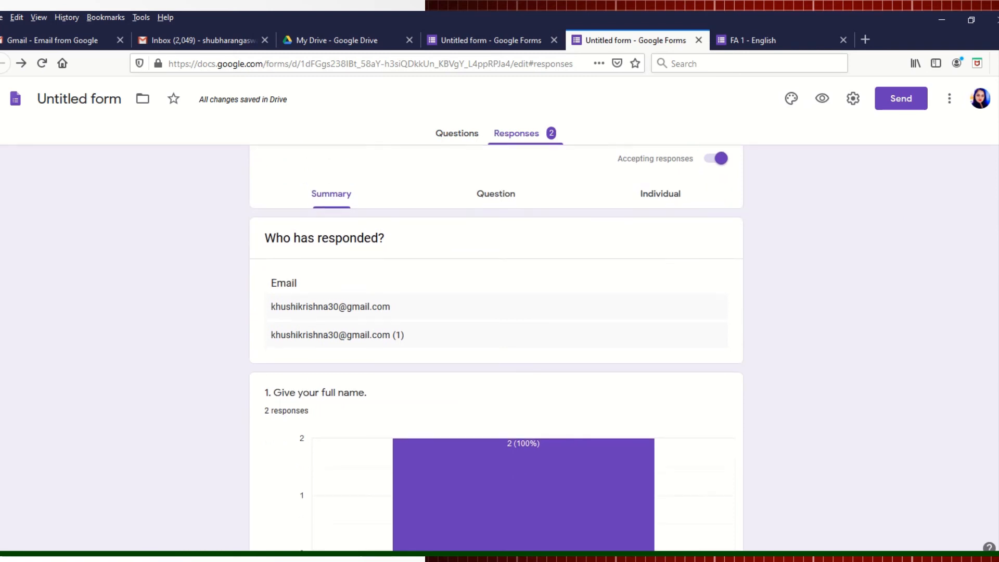
scroll(496, 348, down, 3)
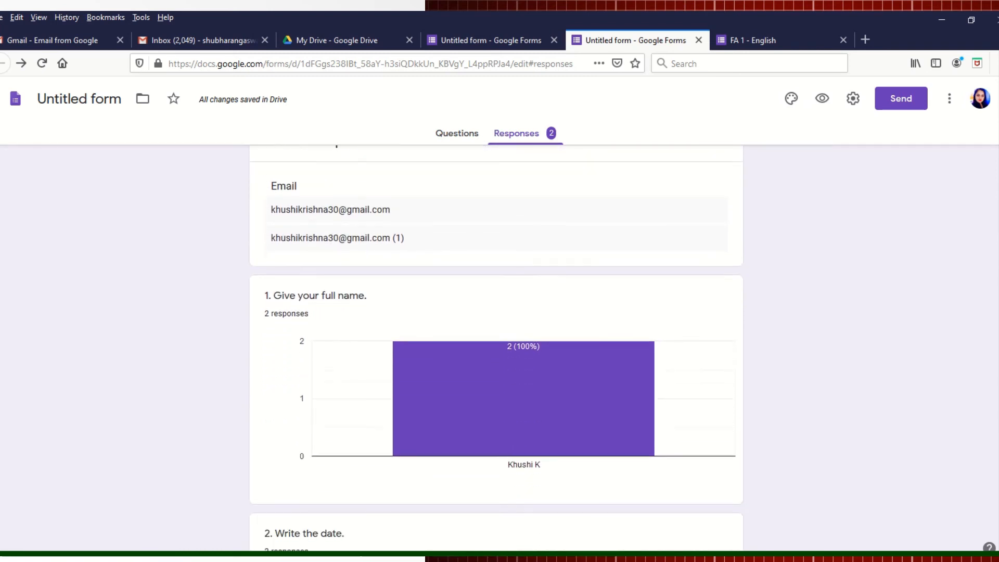
scroll(496, 349, down, 4)
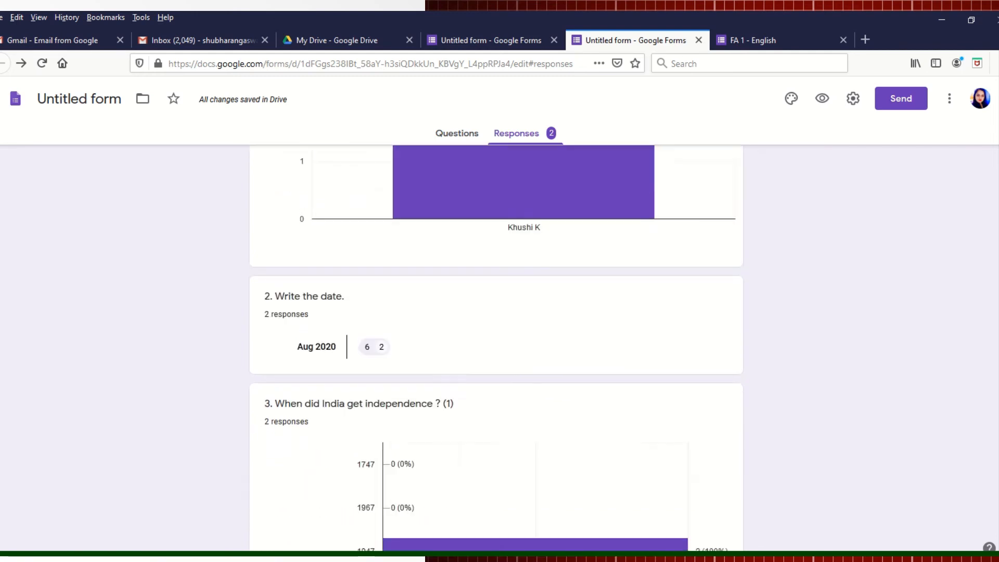
scroll(496, 348, down, 3)
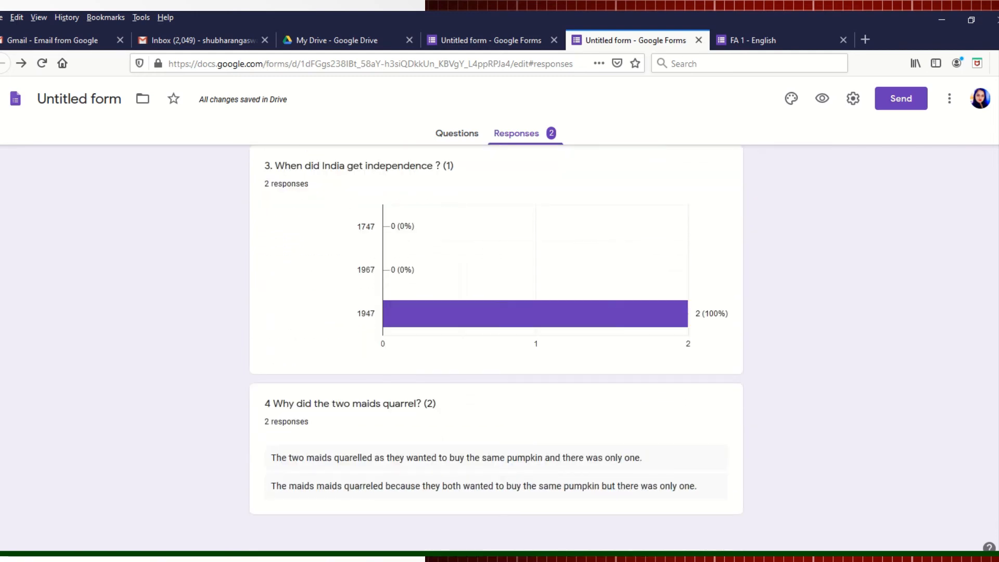
scroll(993, 451, up, 10)
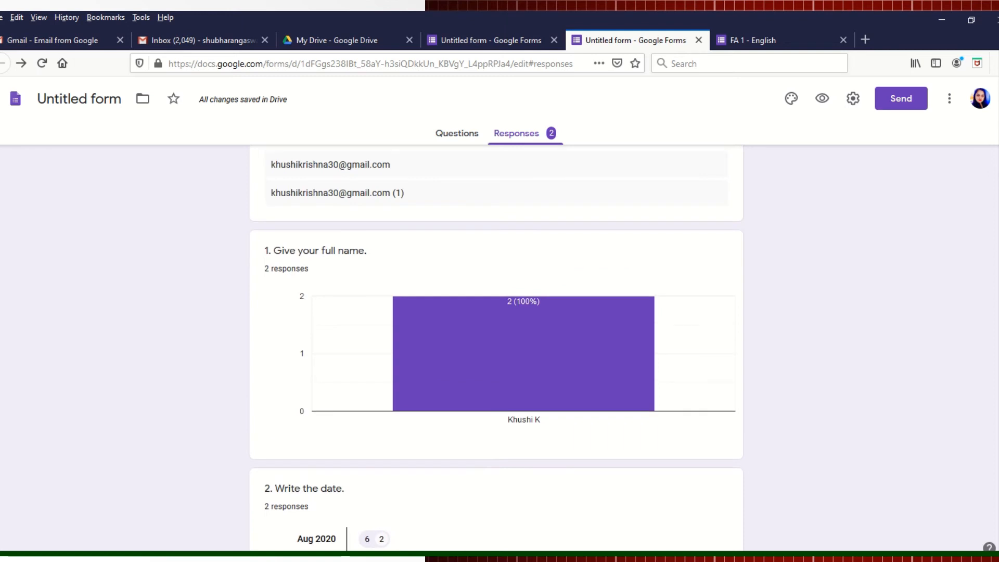
scroll(976, 244, up, 3)
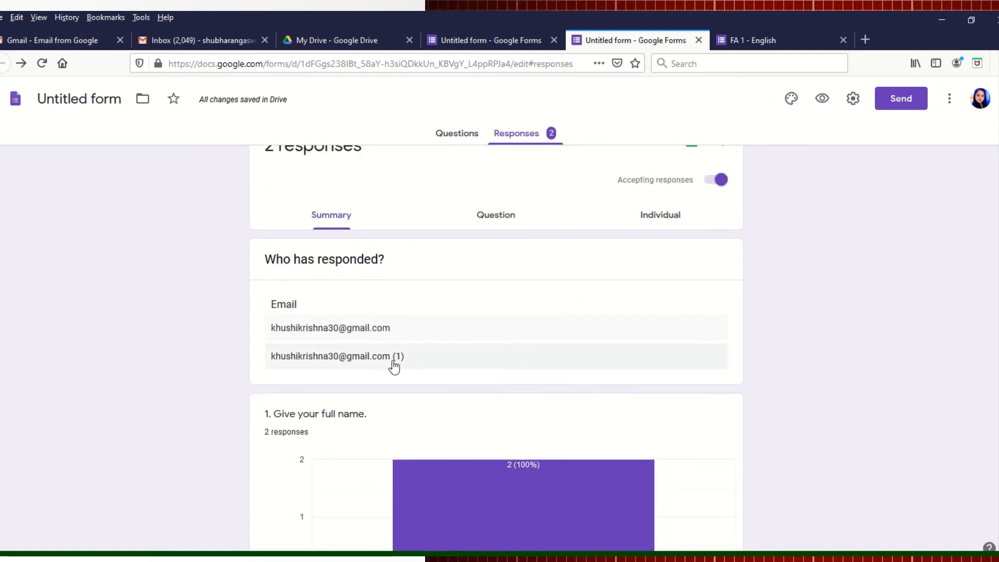
Step: Open the second respondent's individual answers and scroll through them
click(372, 358)
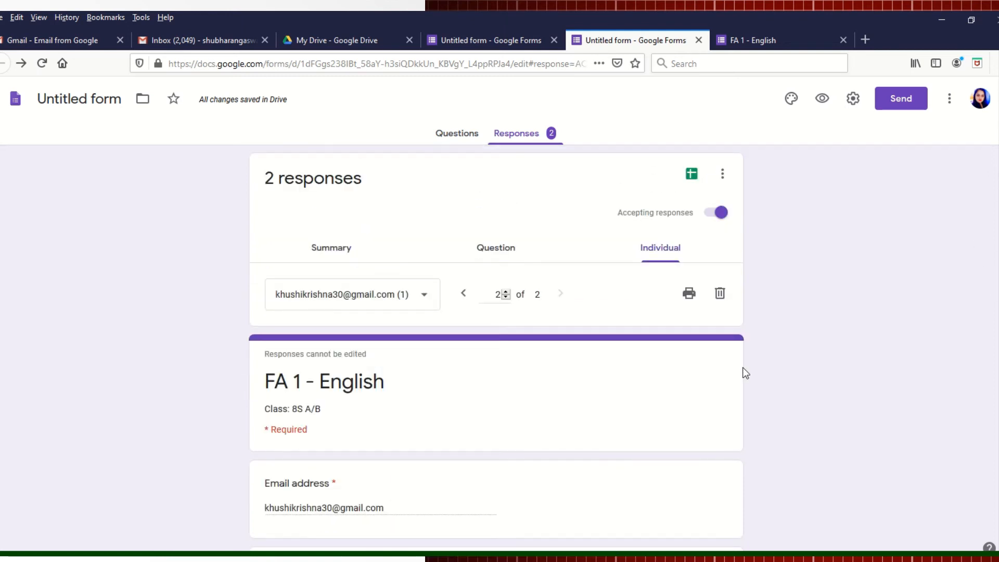
scroll(496, 347, down, 4)
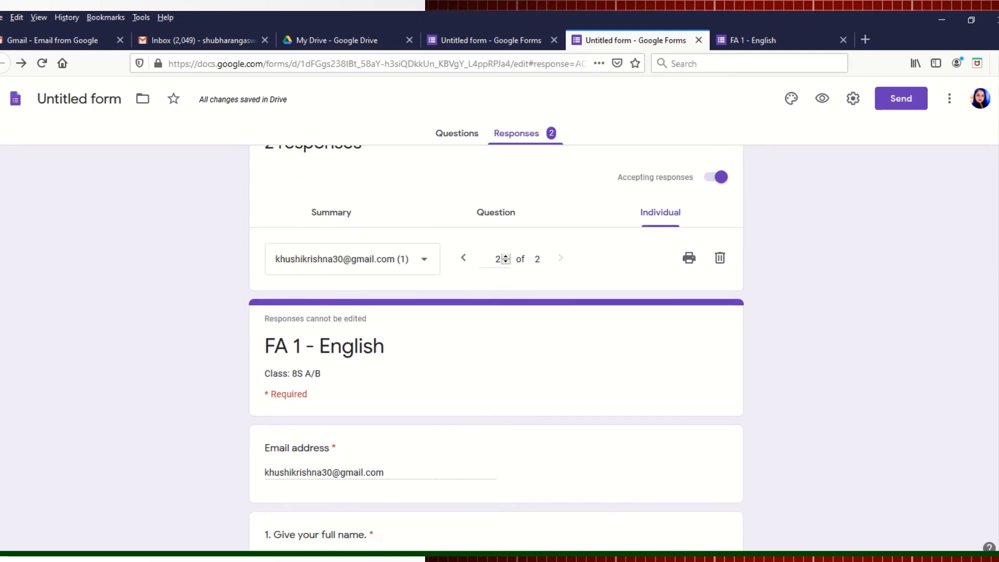
scroll(497, 347, down, 1)
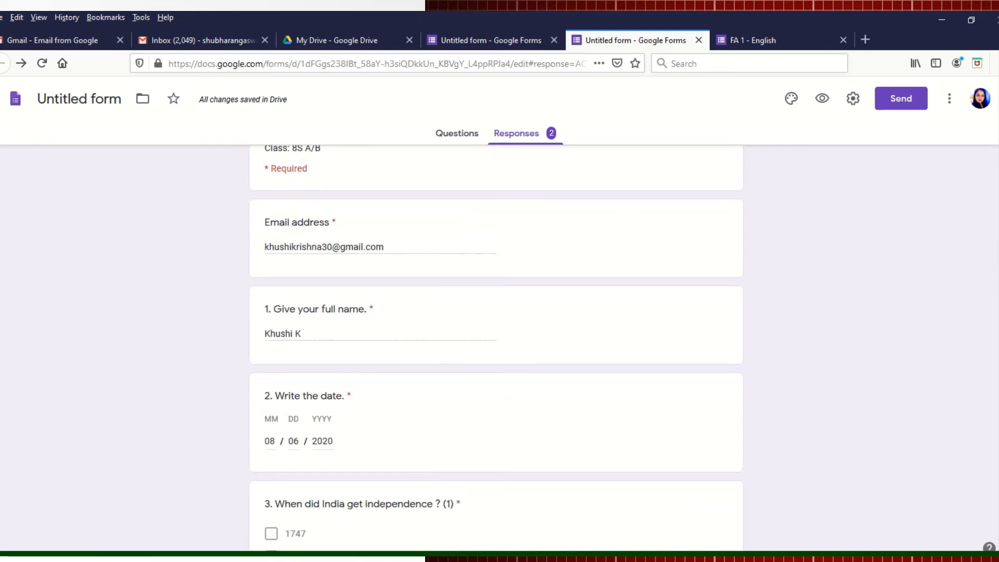
scroll(497, 347, down, 3)
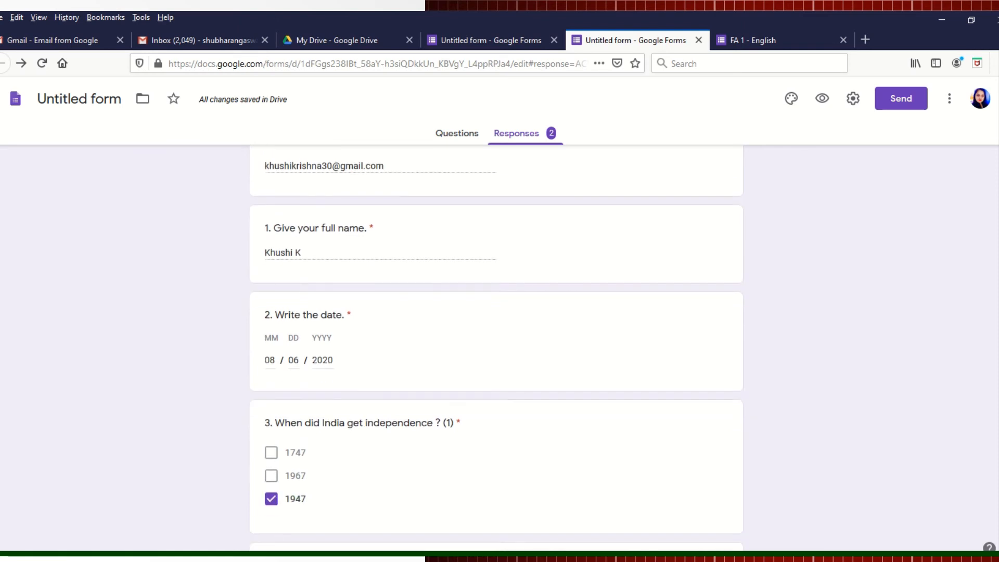
scroll(497, 348, down, 1)
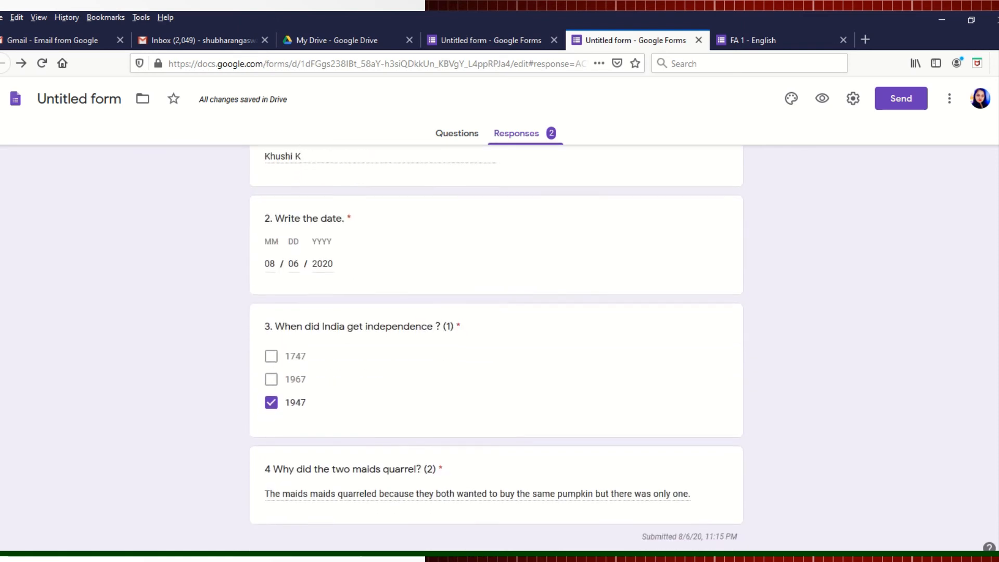
scroll(497, 346, down, 1)
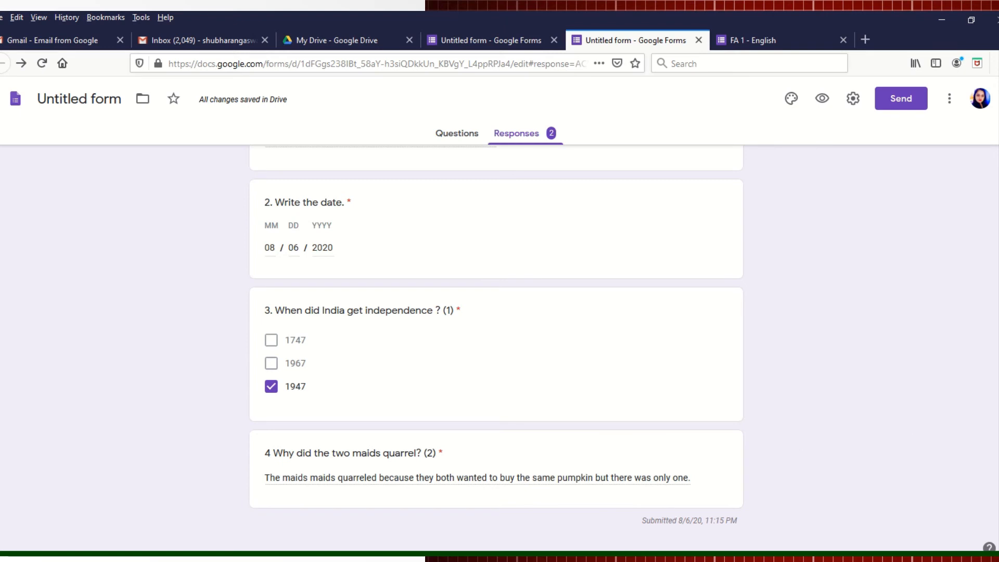
scroll(978, 156, up, 10)
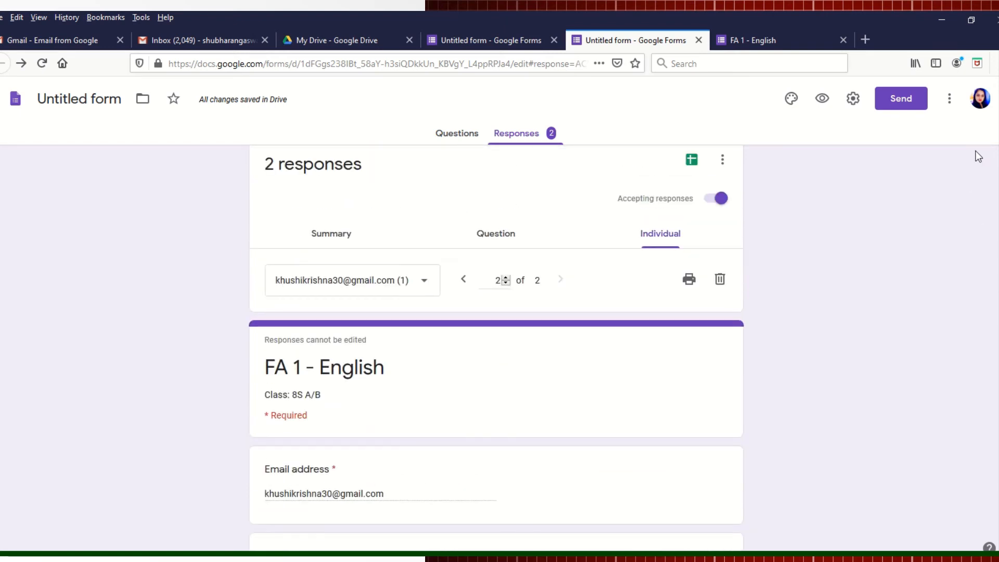
scroll(978, 156, up, 1)
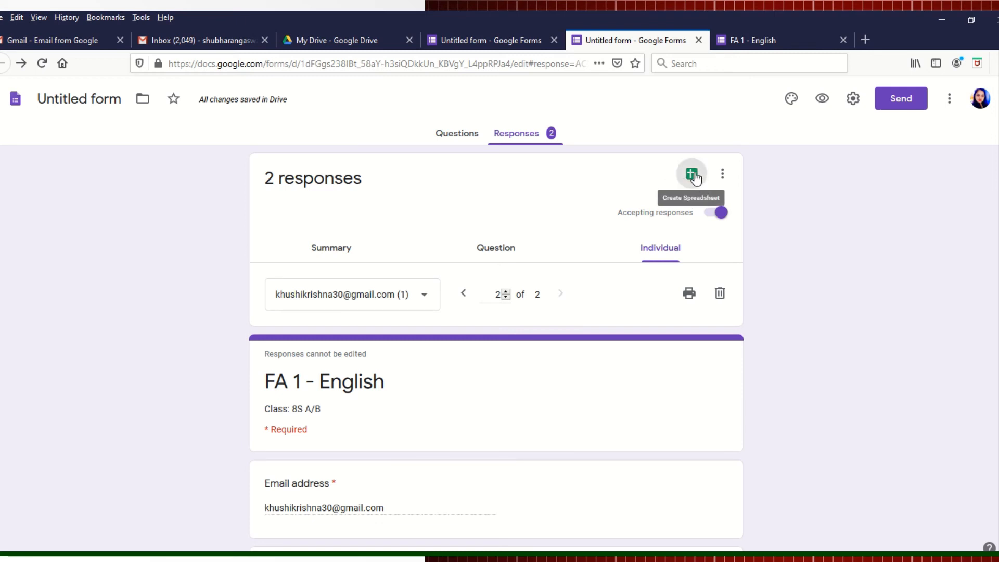
Step: Create a new linked spreadsheet named 'FA 1 - English' for the quiz responses
click(693, 173)
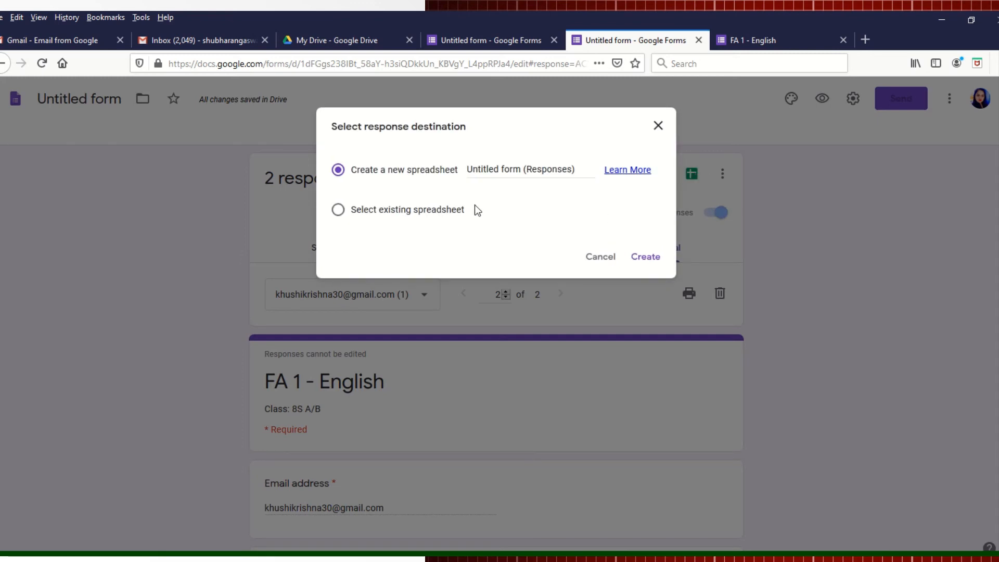
click(580, 169)
key(BackSpace)
key(BackSpace)
key(BackSpace)
key(BackSpace)
key(BackSpace)
key(BackSpace)
key(BackSpace)
key(BackSpace)
key(BackSpace)
key(BackSpace)
key(BackSpace)
key(BackSpace)
key(BackSpace)
key(BackSpace)
key(BackSpace)
key(BackSpace)
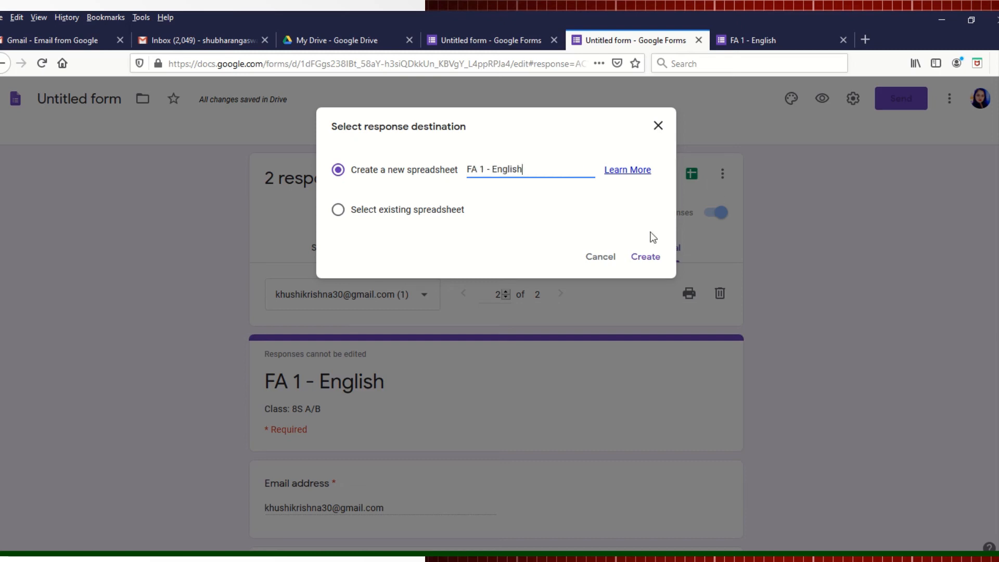
click(645, 259)
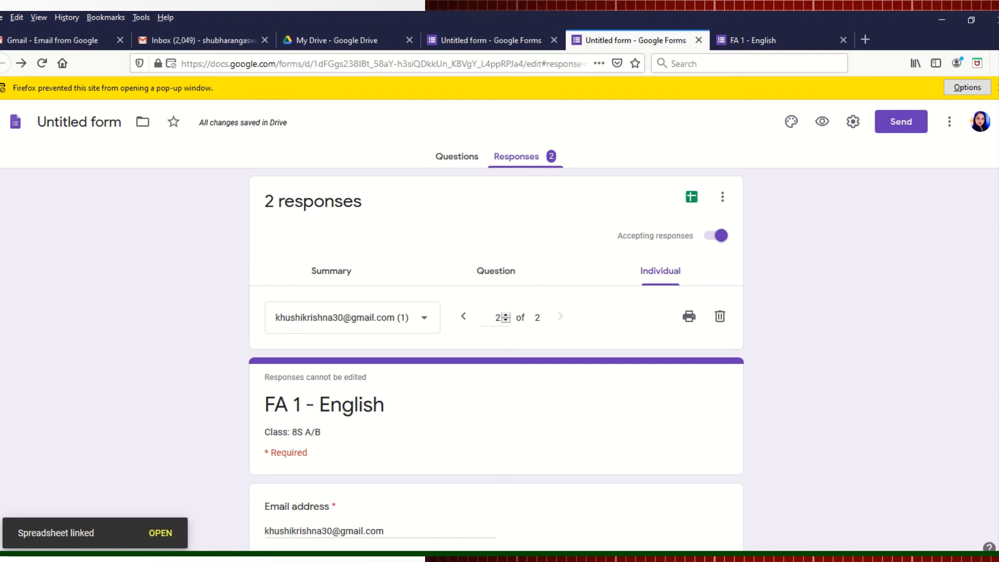
Step: Open the linked 'FA 1 - English' spreadsheet through the View responses in Sheets icon
click(160, 535)
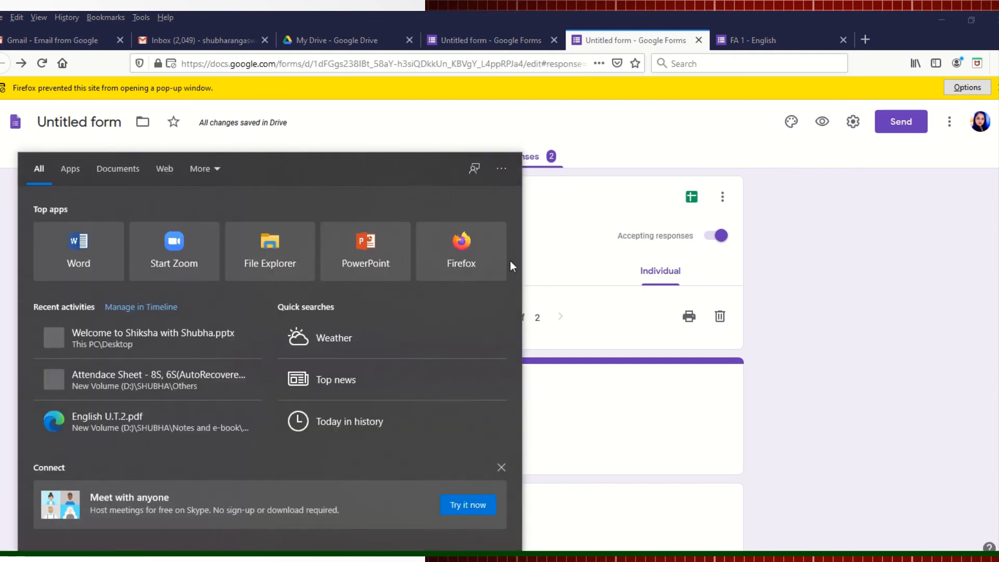
click(828, 347)
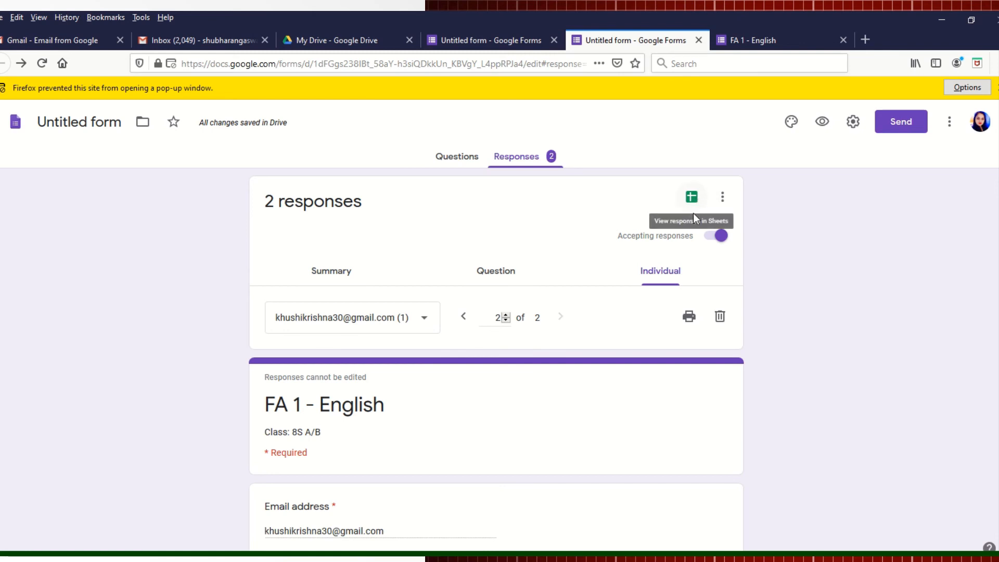
click(693, 197)
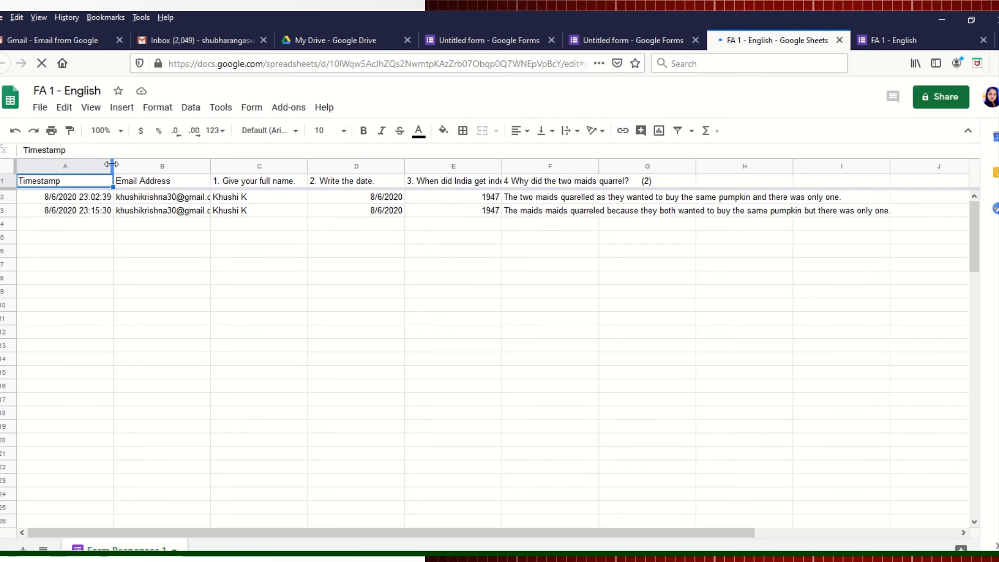
Step: Narrow column A to fit the timestamps and auto-fit column B to the email addresses
drag(111, 165, 92, 164)
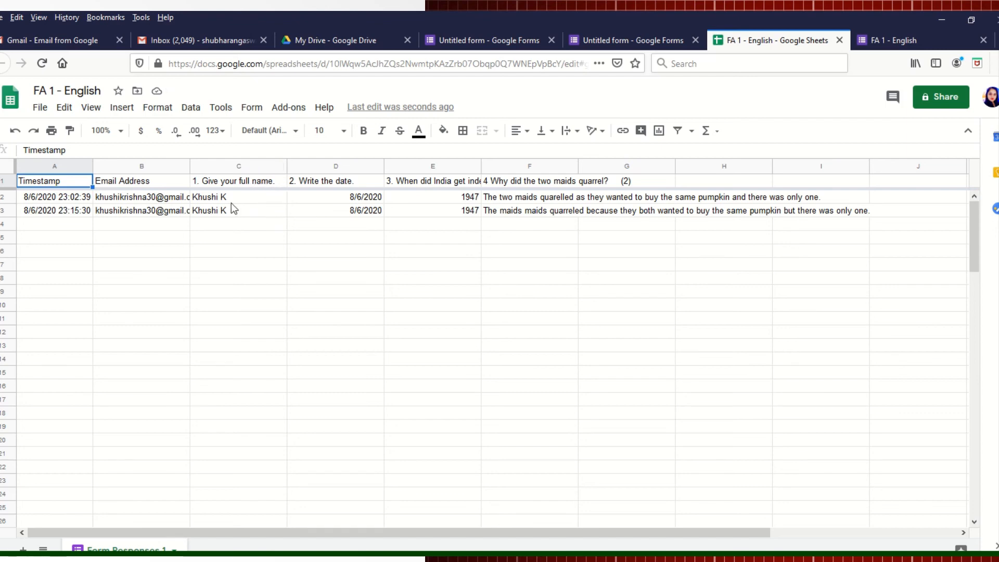
drag(190, 168, 189, 167)
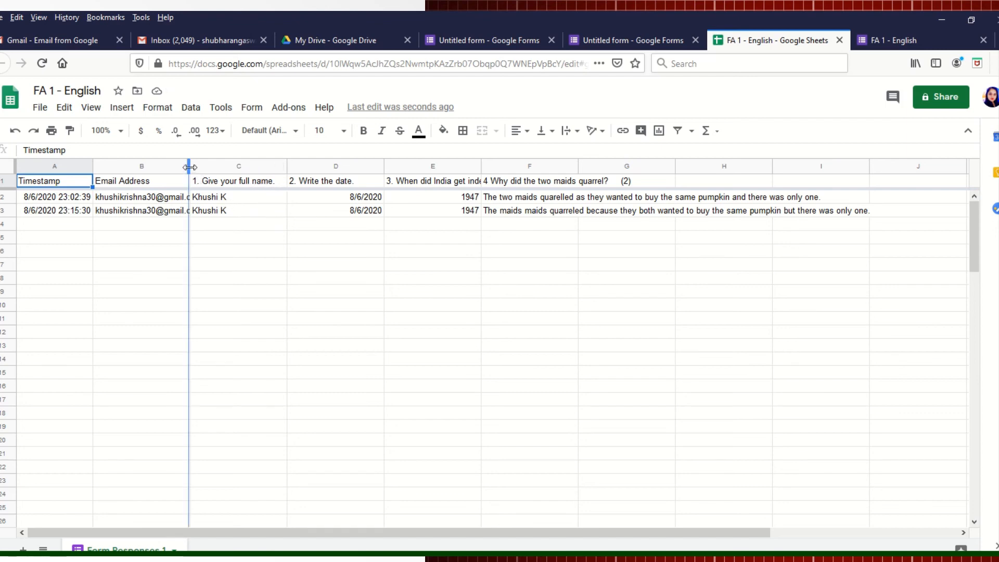
double_click(189, 167)
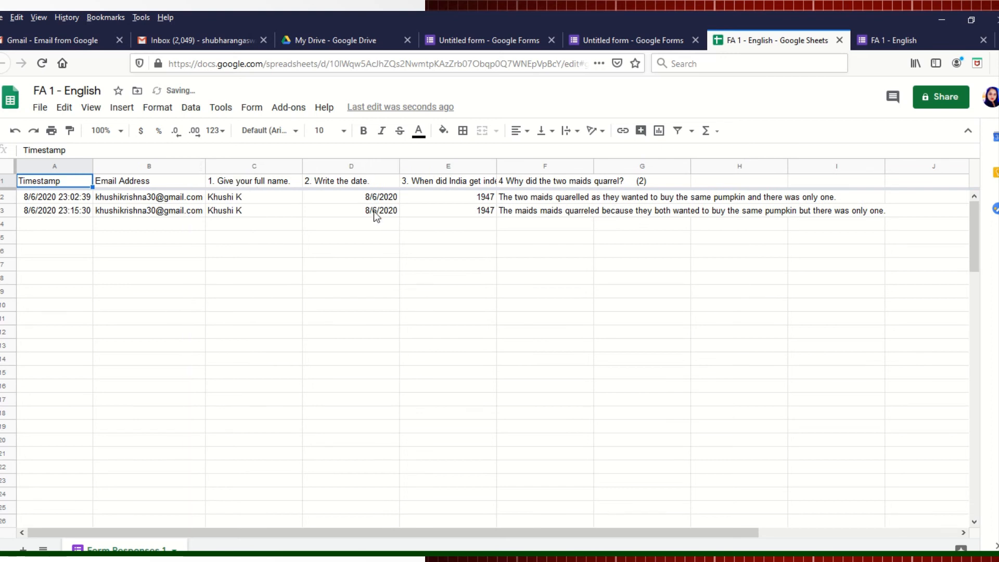
Step: Auto-fit columns E and F to their full question headers and answers, then select all data
double_click(495, 165)
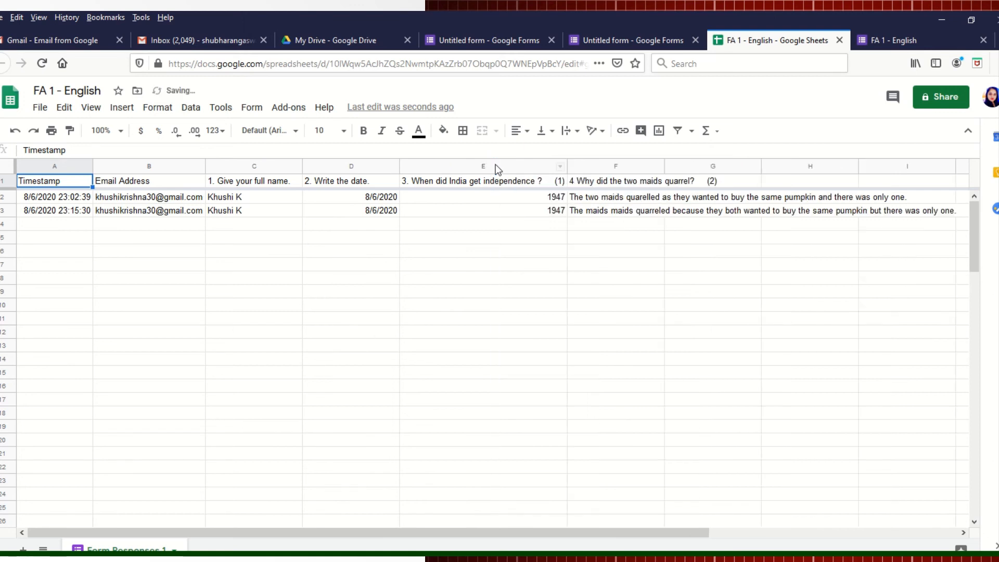
double_click(662, 166)
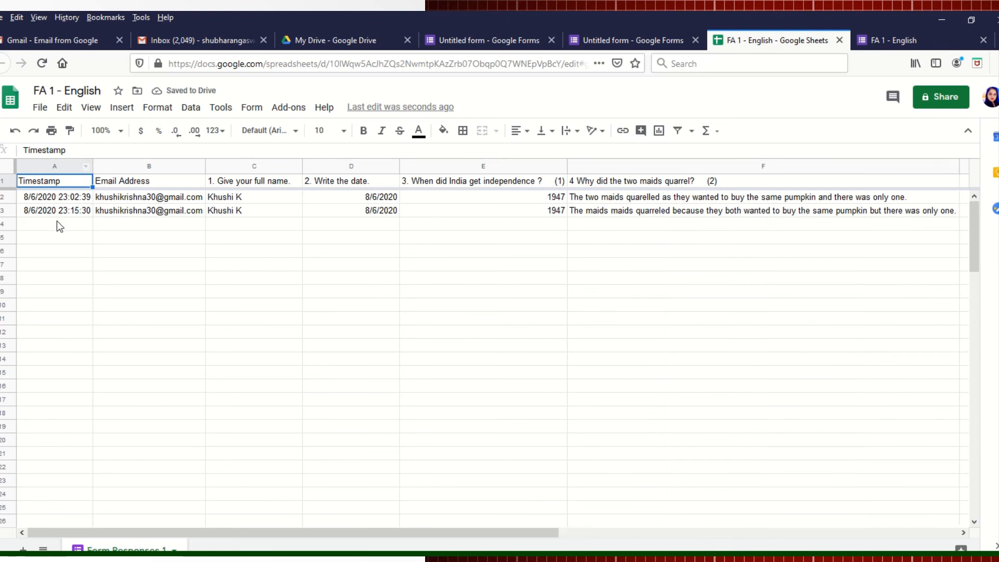
key(ctrl+a)
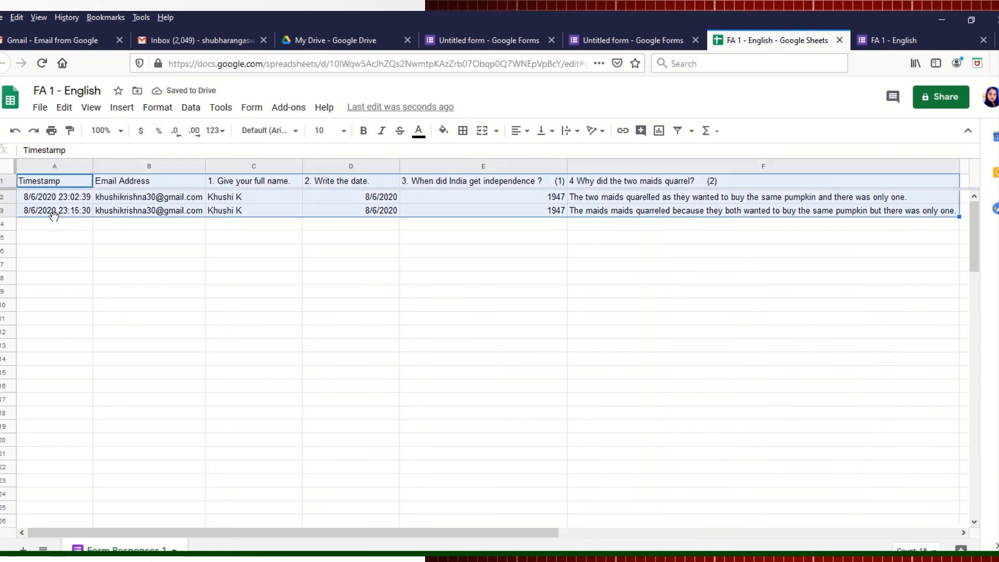
Step: Bold the selected response data in A1:F3 and deselect the cells
click(365, 131)
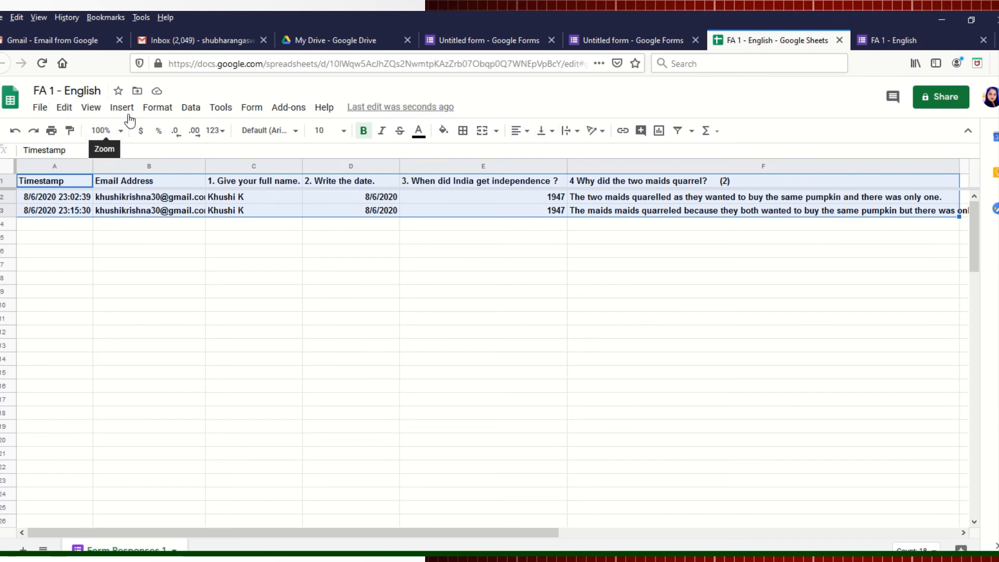
right_click(170, 197)
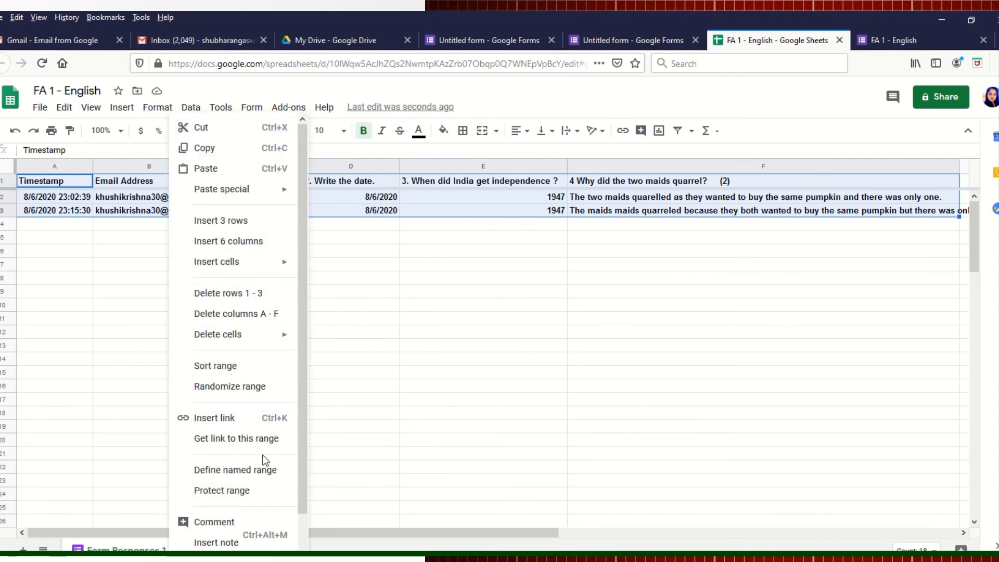
mouse_move(285, 266)
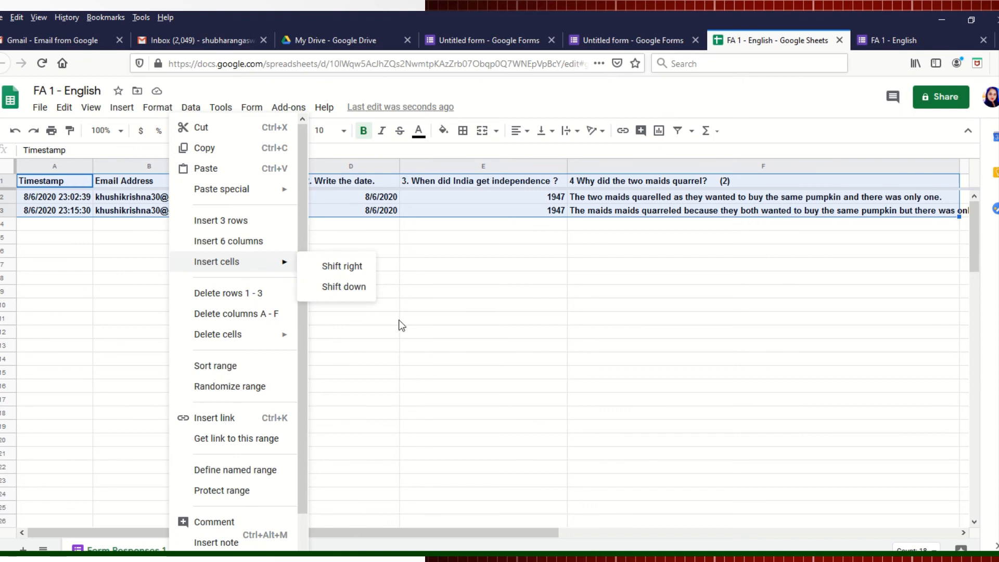
click(125, 293)
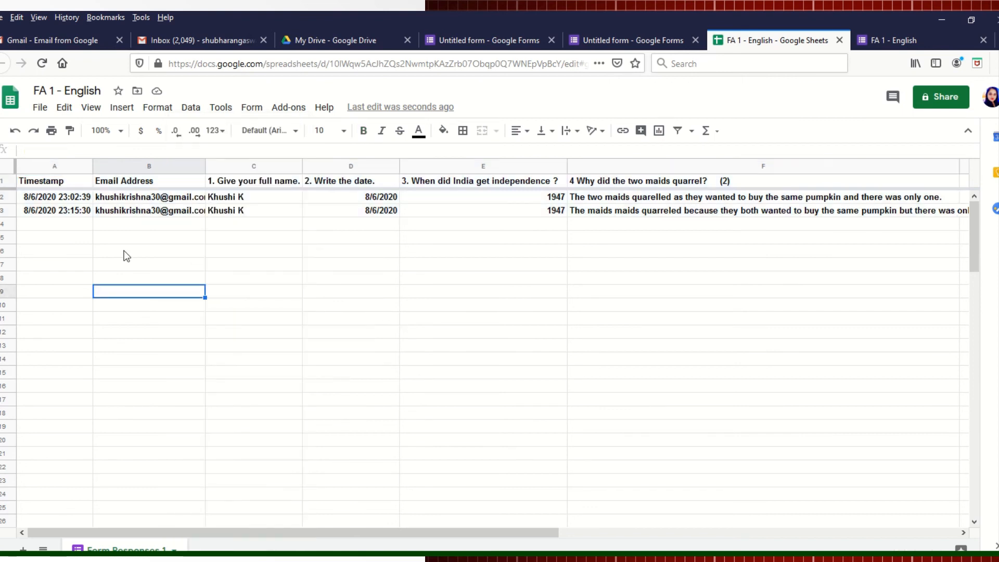
Step: Look through the View and Format menu options without changing anything
click(92, 107)
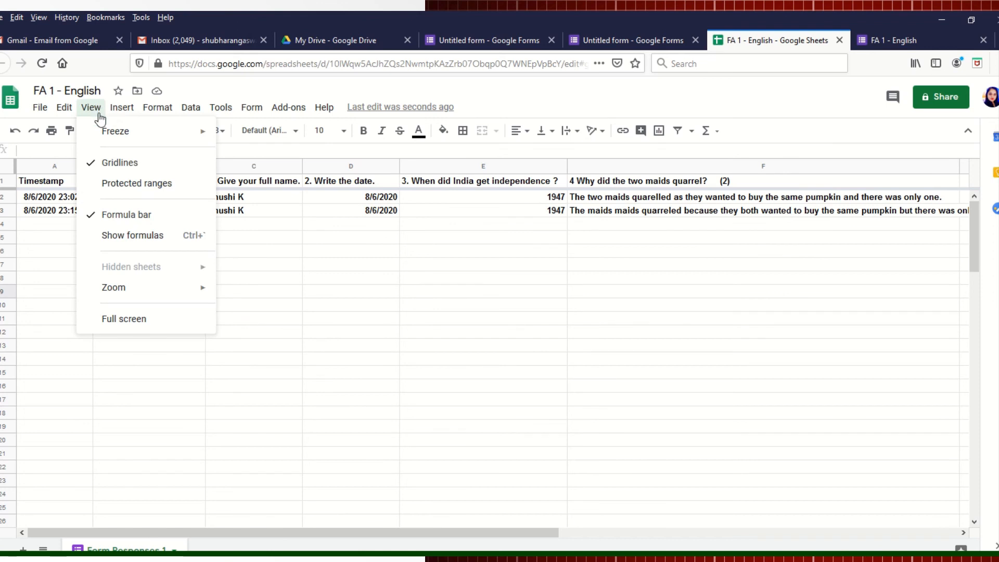
click(158, 108)
click(427, 376)
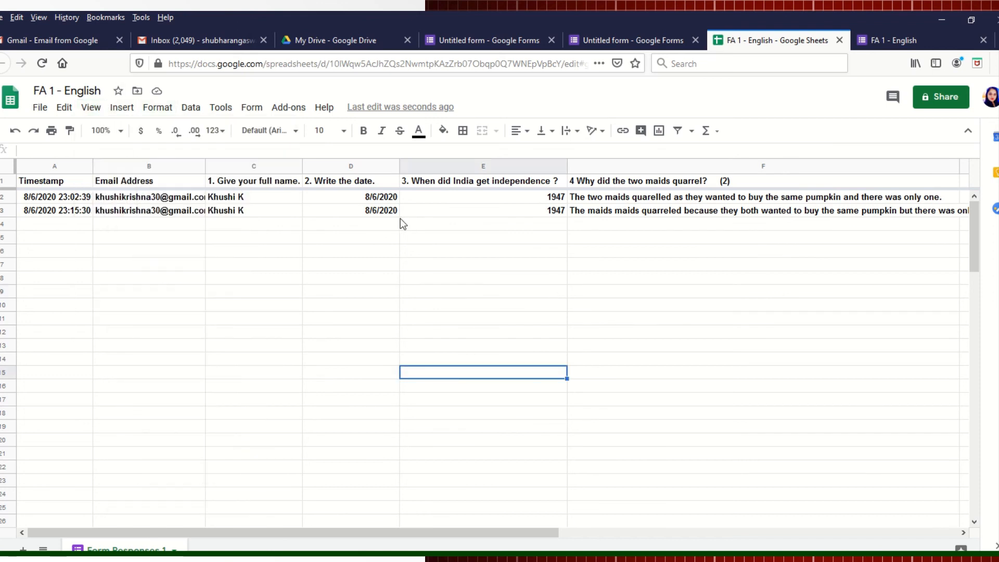
double_click(797, 346)
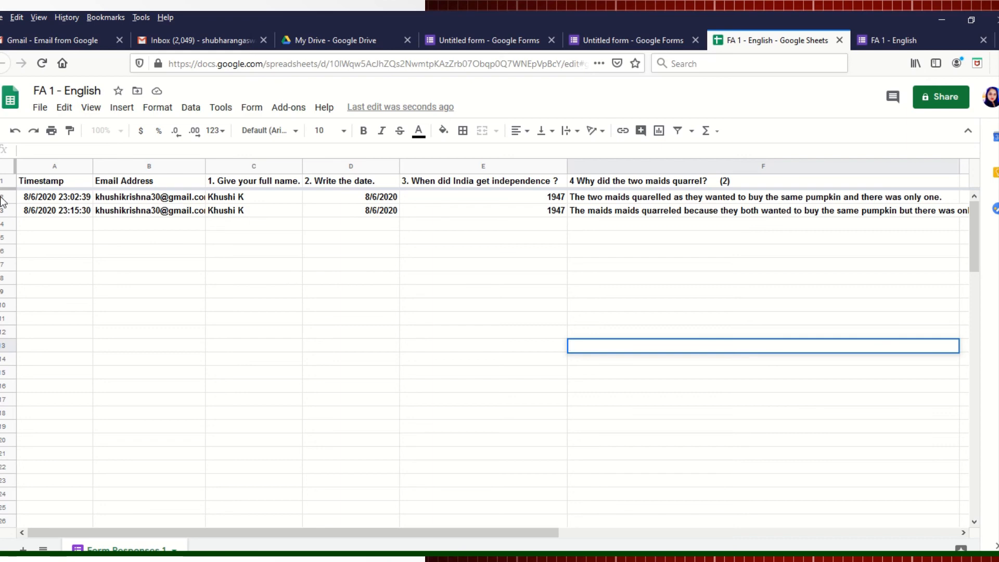
Step: Move along row 2 from the A2 timestamp to see the full question 4 answers
click(26, 203)
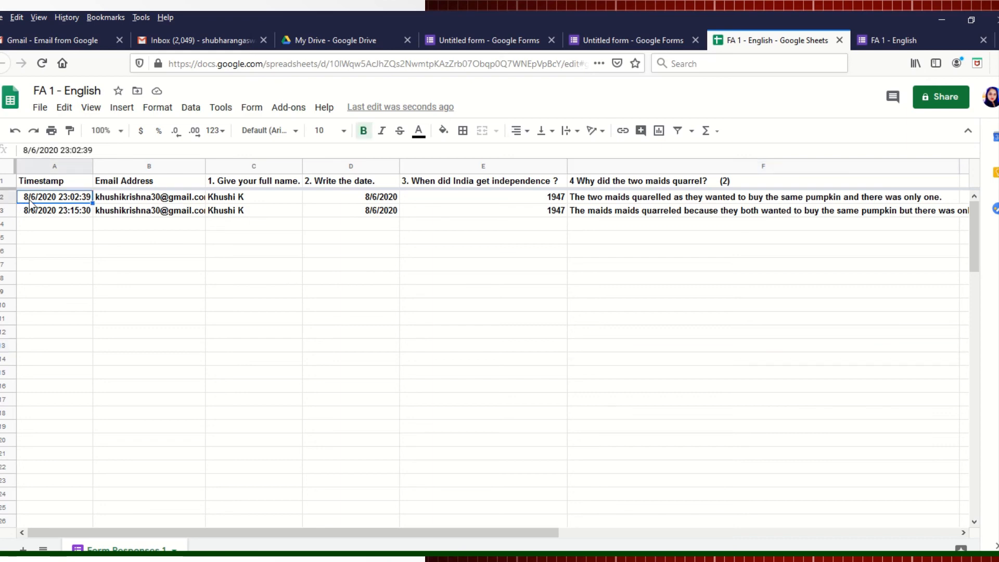
key(Right)
key(Right)
key(Right)
key(Right)
key(Right)
key(Right)
key(Right)
key(Right)
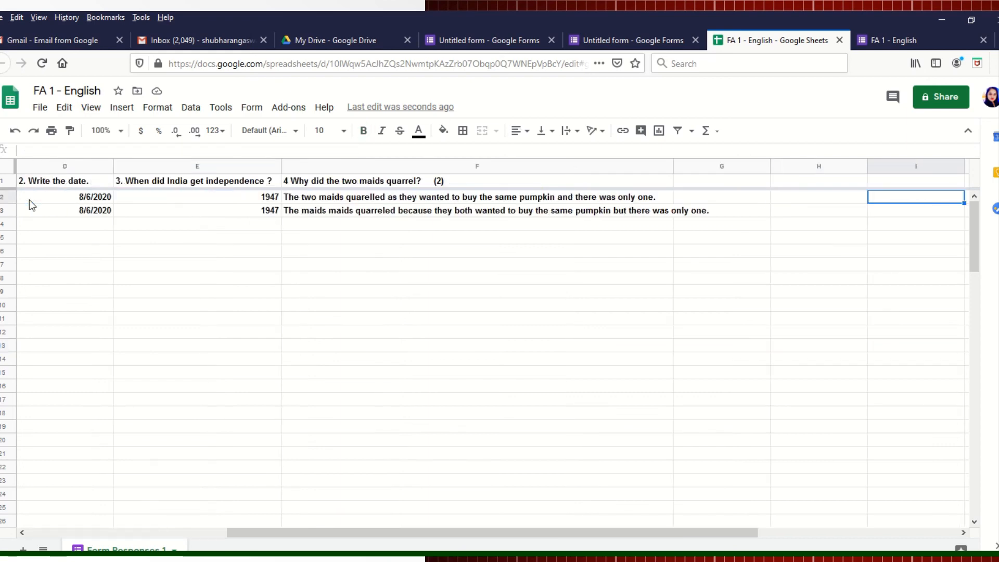
key(Right)
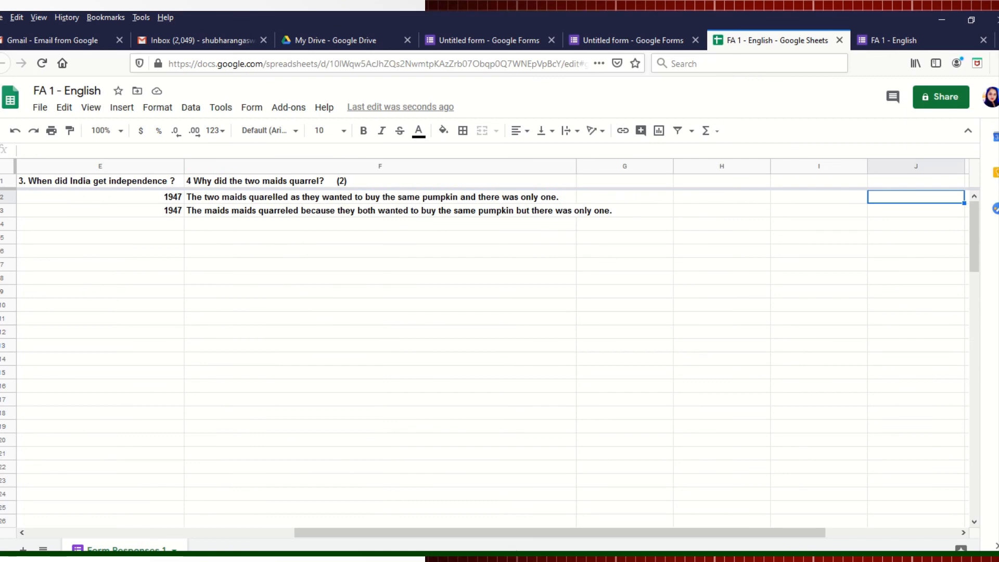
mouse_move(444, 556)
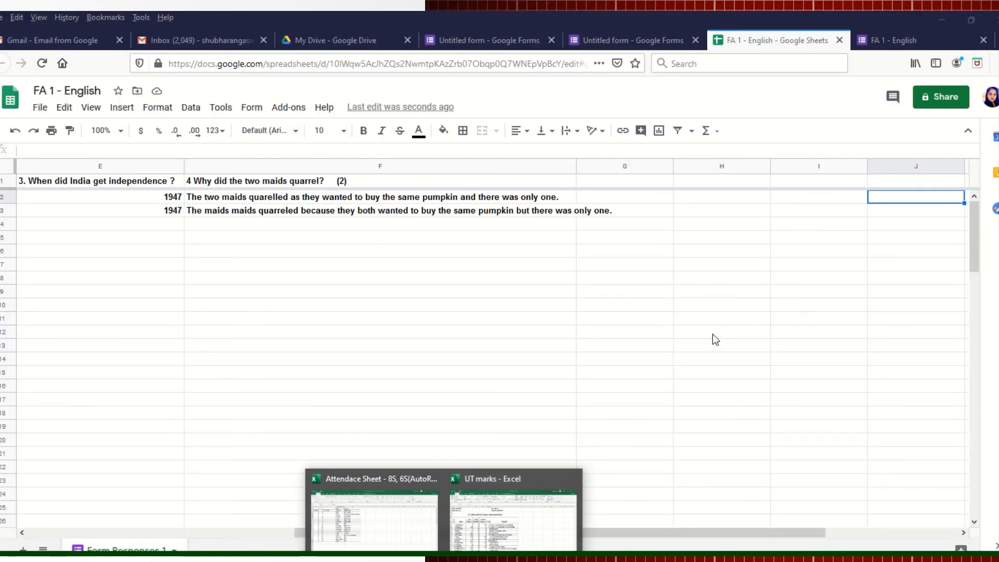
Step: Close the File Explorer window and the English U.T.2.pdf preview in Gmail
click(364, 558)
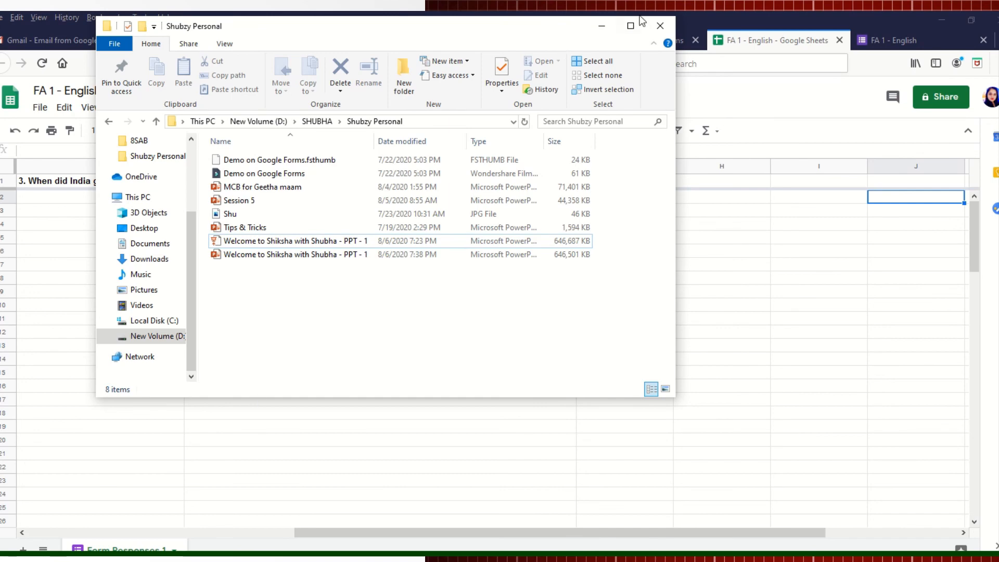
click(661, 26)
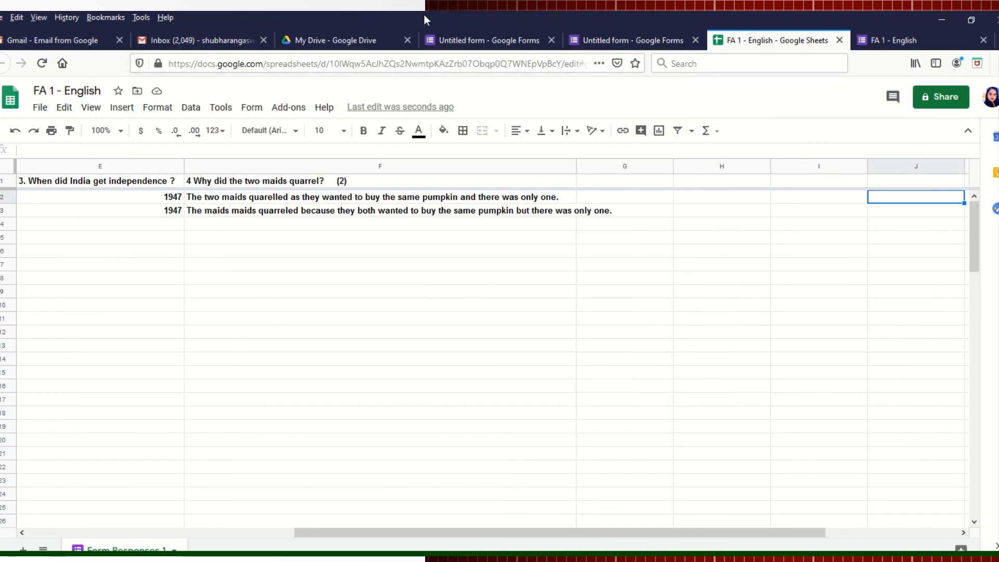
mouse_move(433, 50)
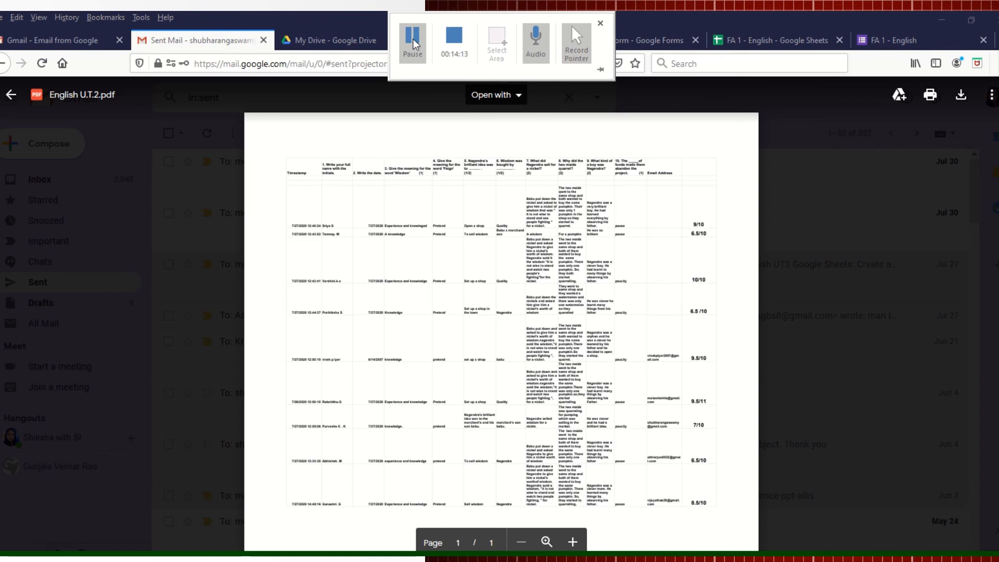
click(827, 147)
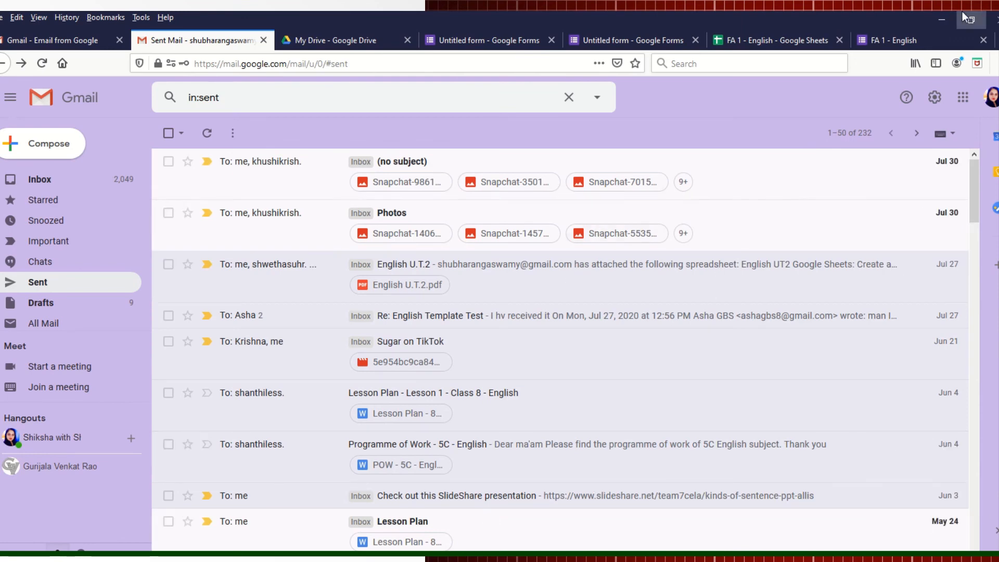
Step: Minimize the browser and PowerPoint windows to reveal the Windows desktop
click(939, 17)
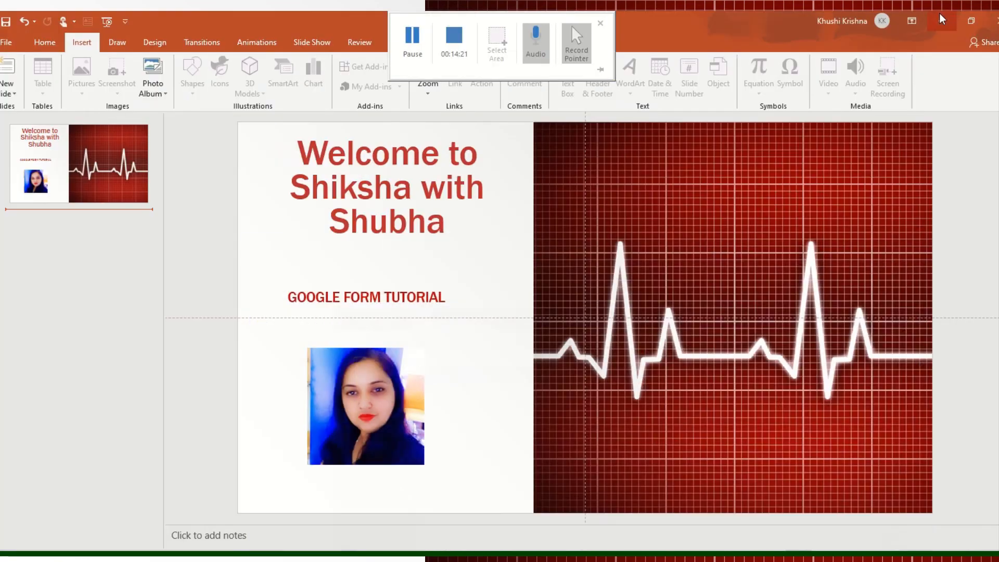
click(942, 18)
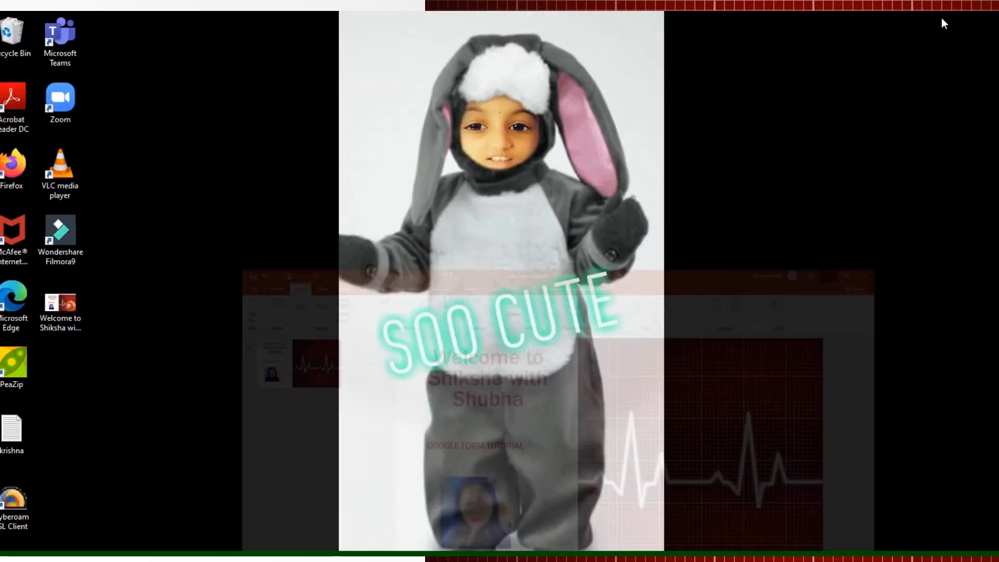
mouse_move(417, 11)
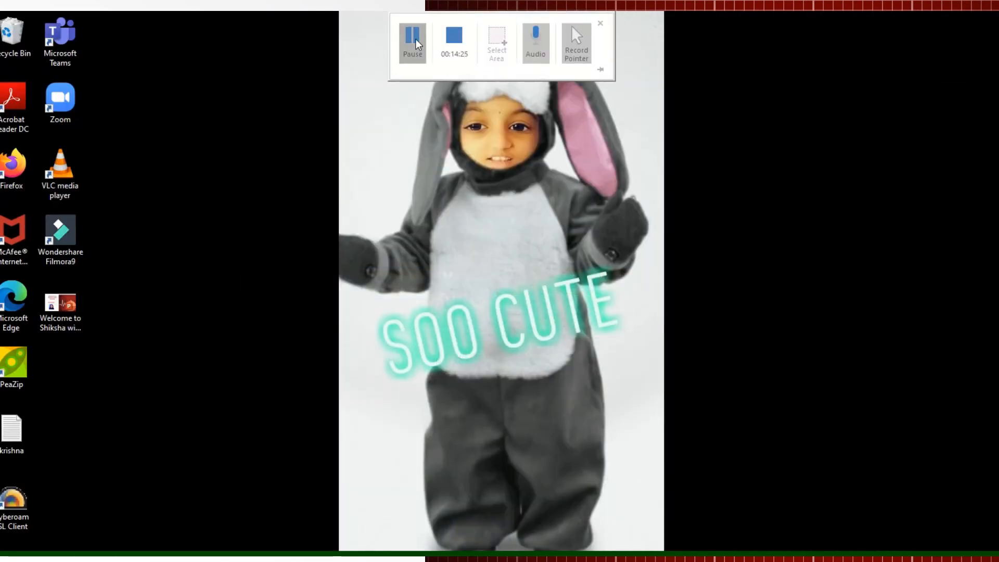
click(413, 41)
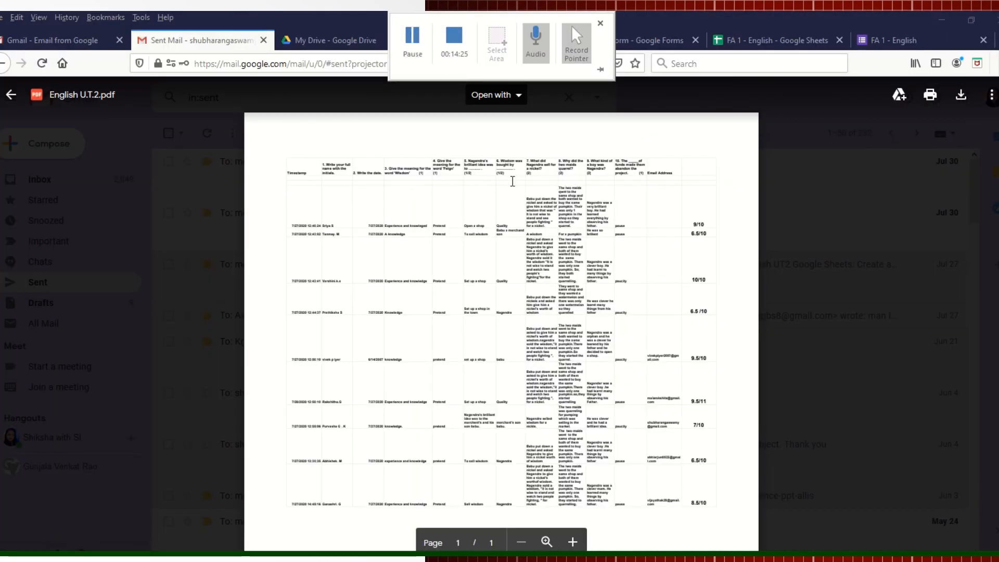
Step: Zoom into the English U.T.2.pdf preview and scroll to the marks table header with scores like 9/10
click(546, 542)
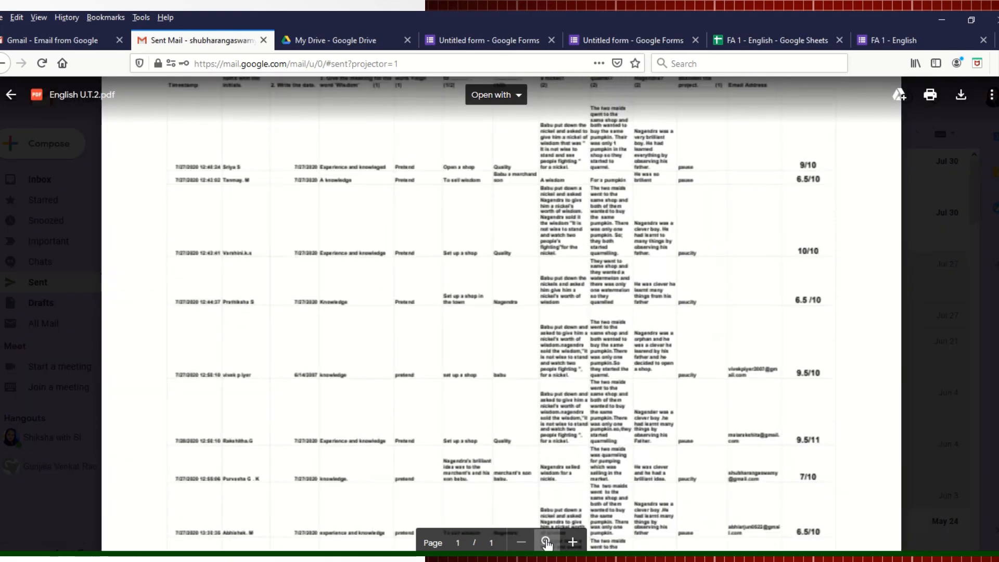
click(546, 542)
click(546, 542)
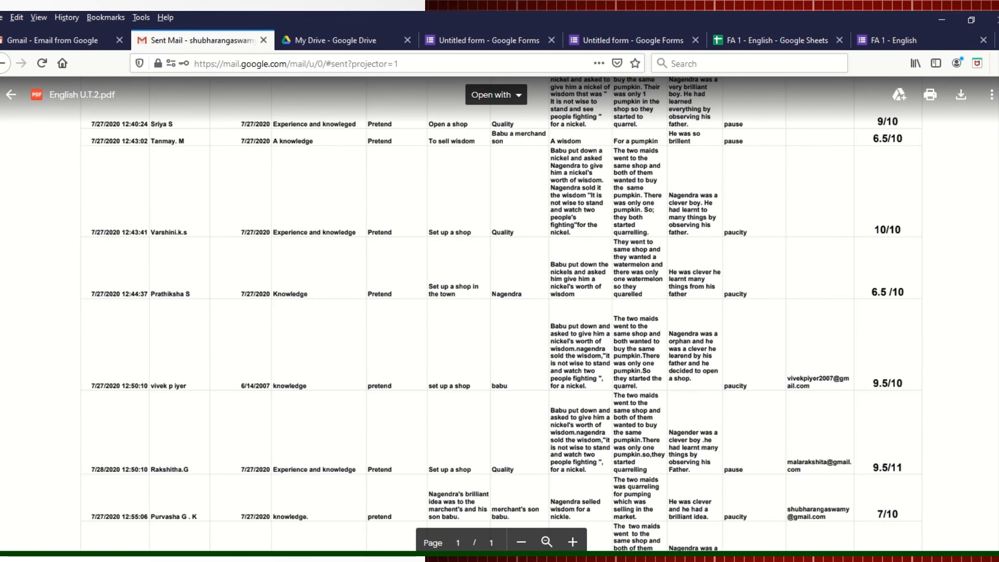
scroll(303, 264, up, 4)
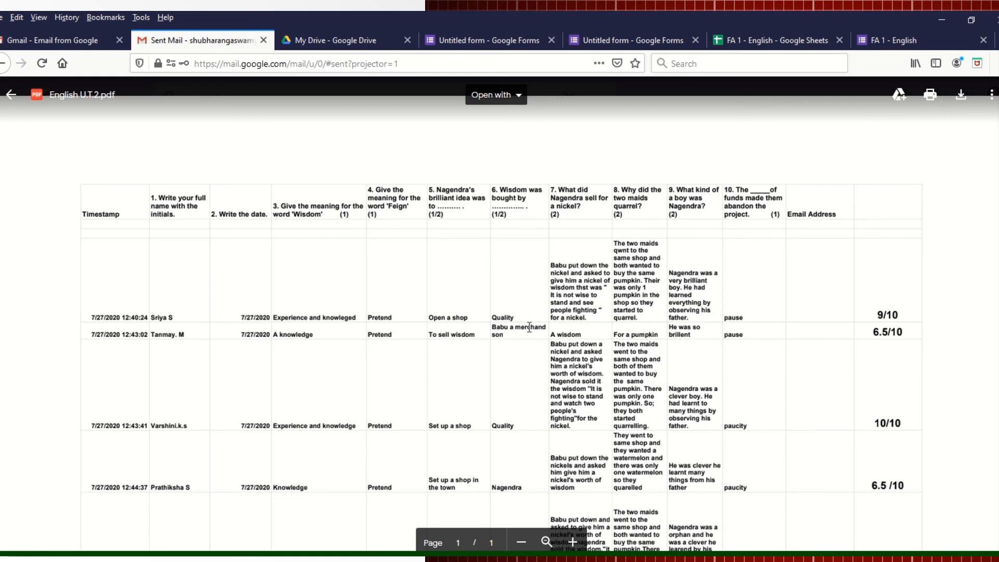
scroll(995, 230, down, 10)
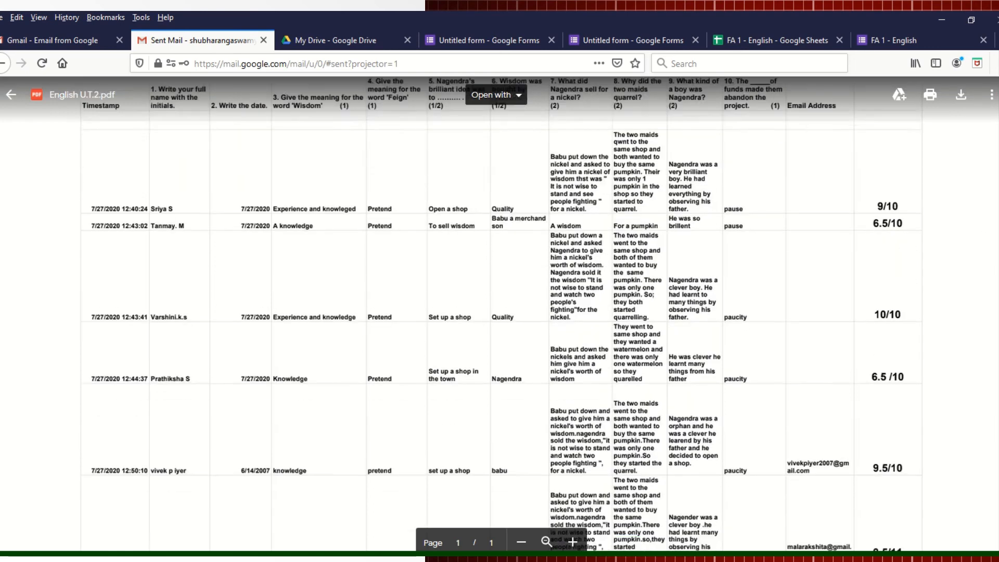
scroll(995, 231, up, 10)
scroll(995, 230, up, 2)
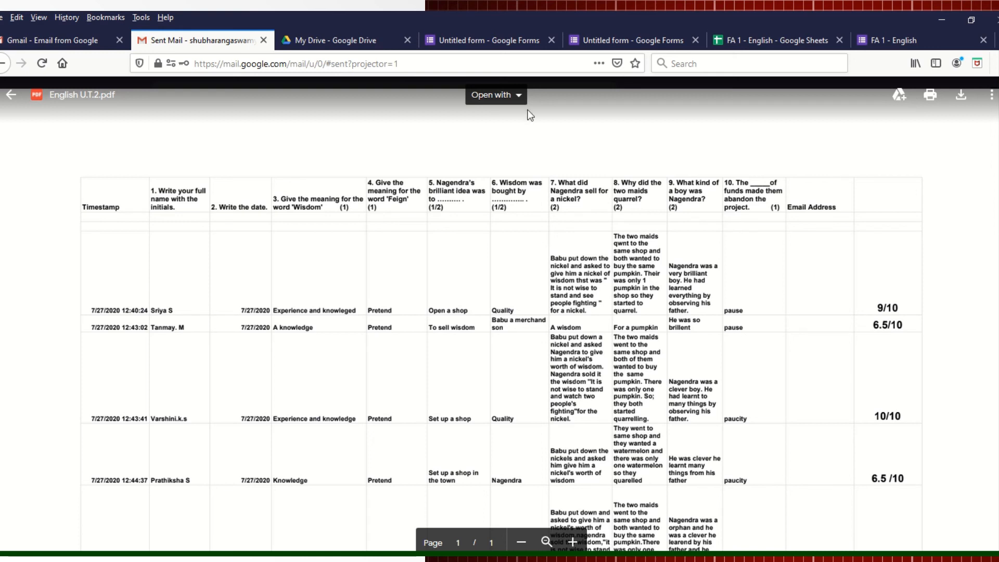
mouse_move(489, 11)
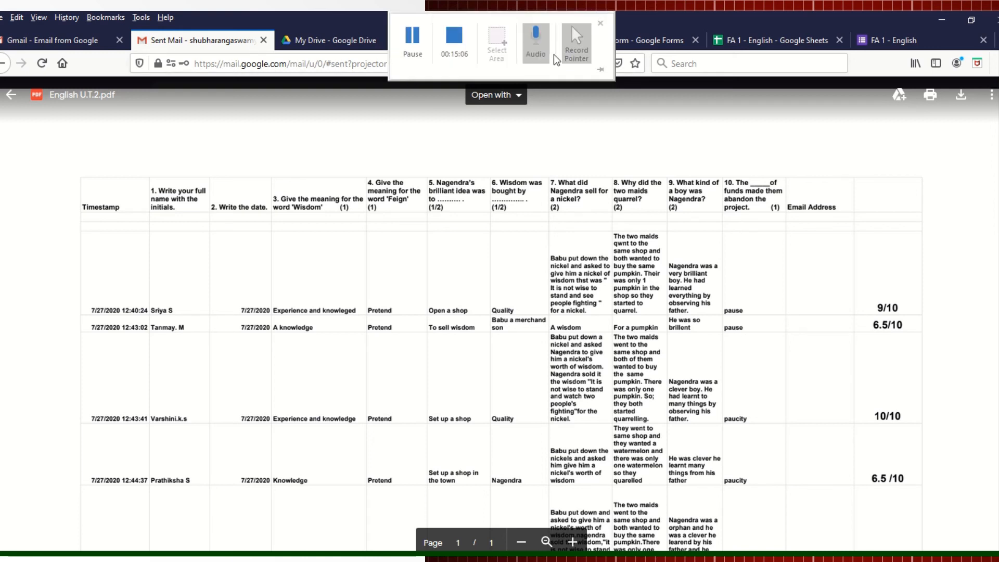